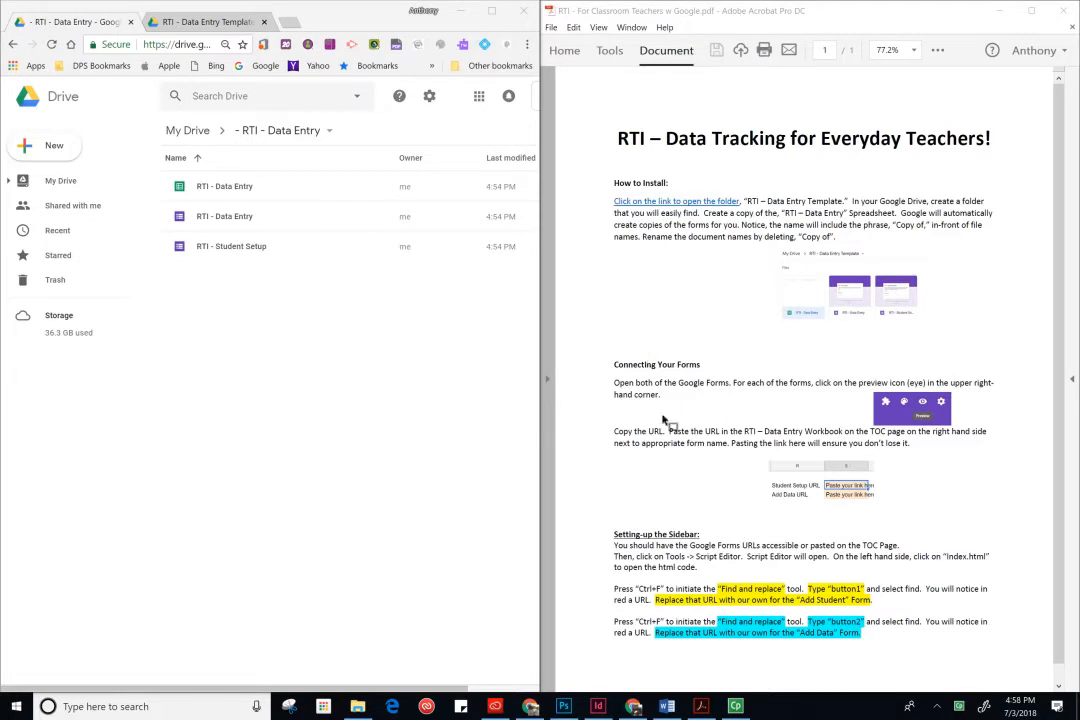
# - Open the RTI - Data Entry spreadsheet from the Drive folder and close the extra template tab
pyautogui.click(228, 190)
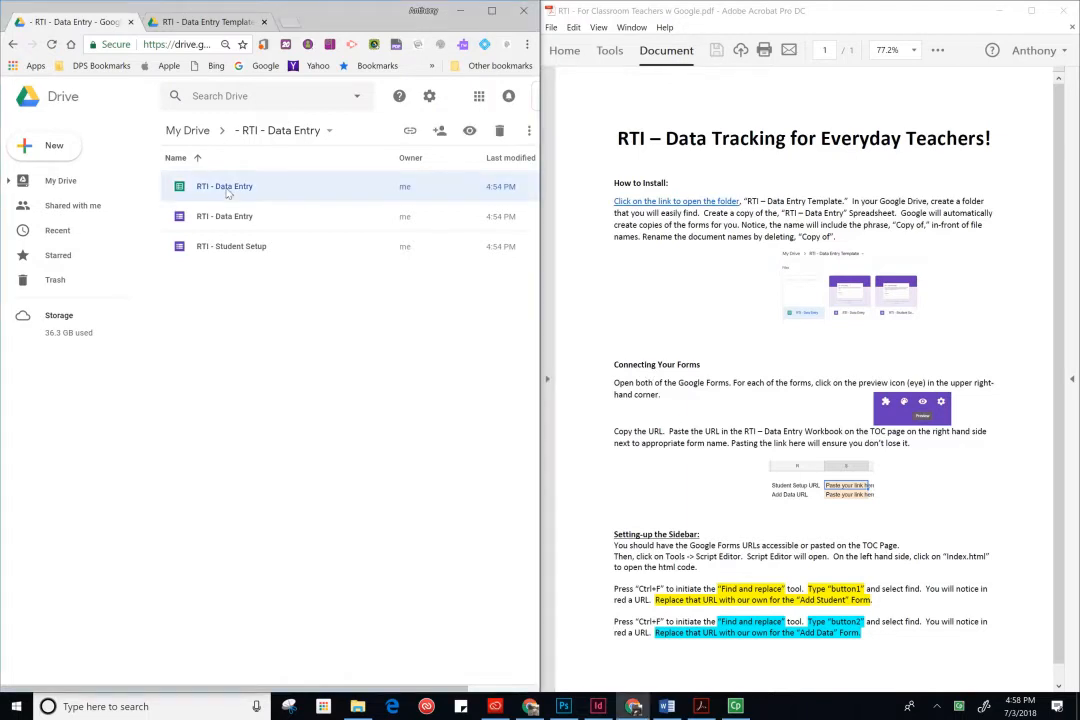
pyautogui.doubleClick(228, 190)
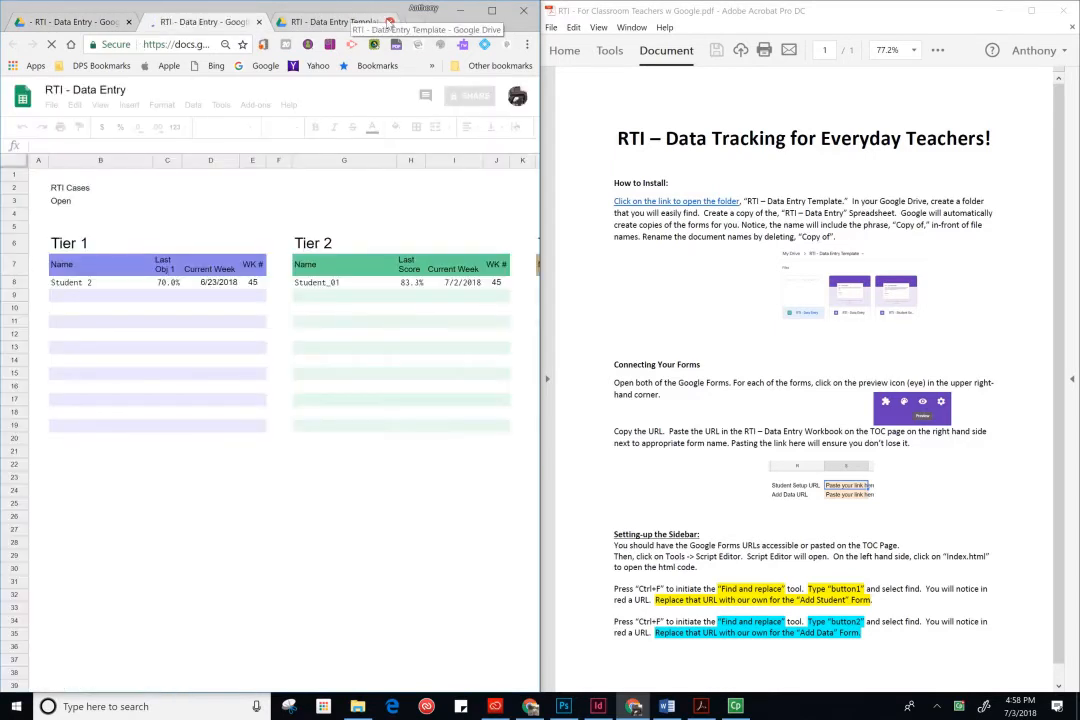
pyautogui.click(389, 22)
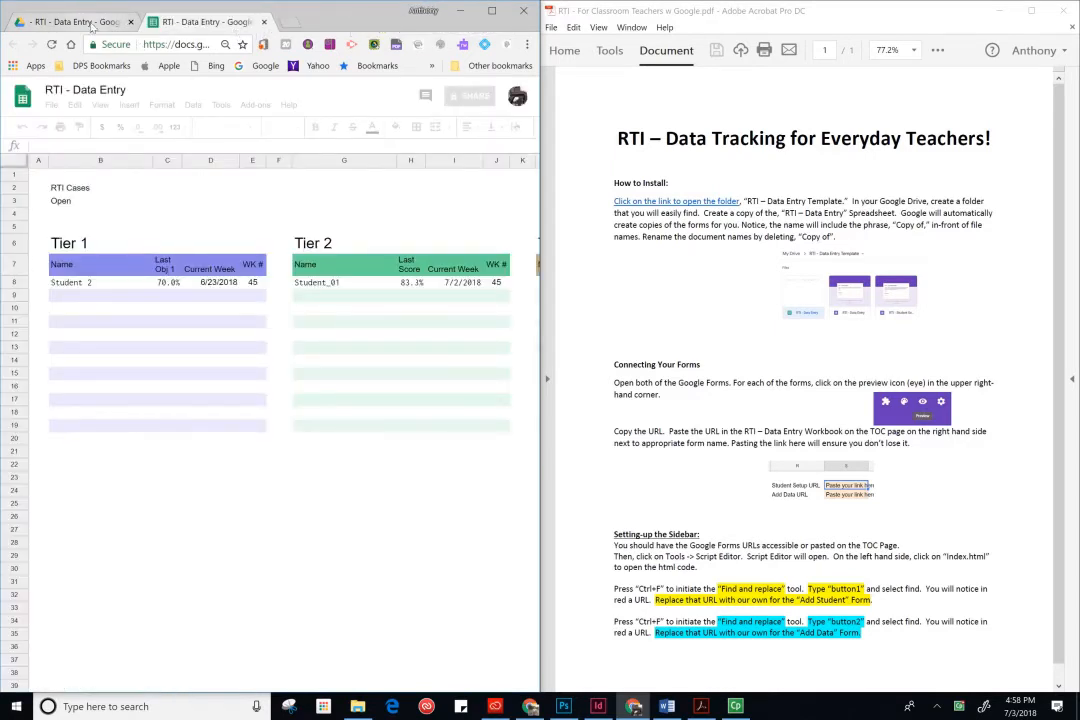
# - Return to the Drive folder and open the RTI - Data Entry form for editing
pyautogui.click(105, 21)
pyautogui.click(228, 222)
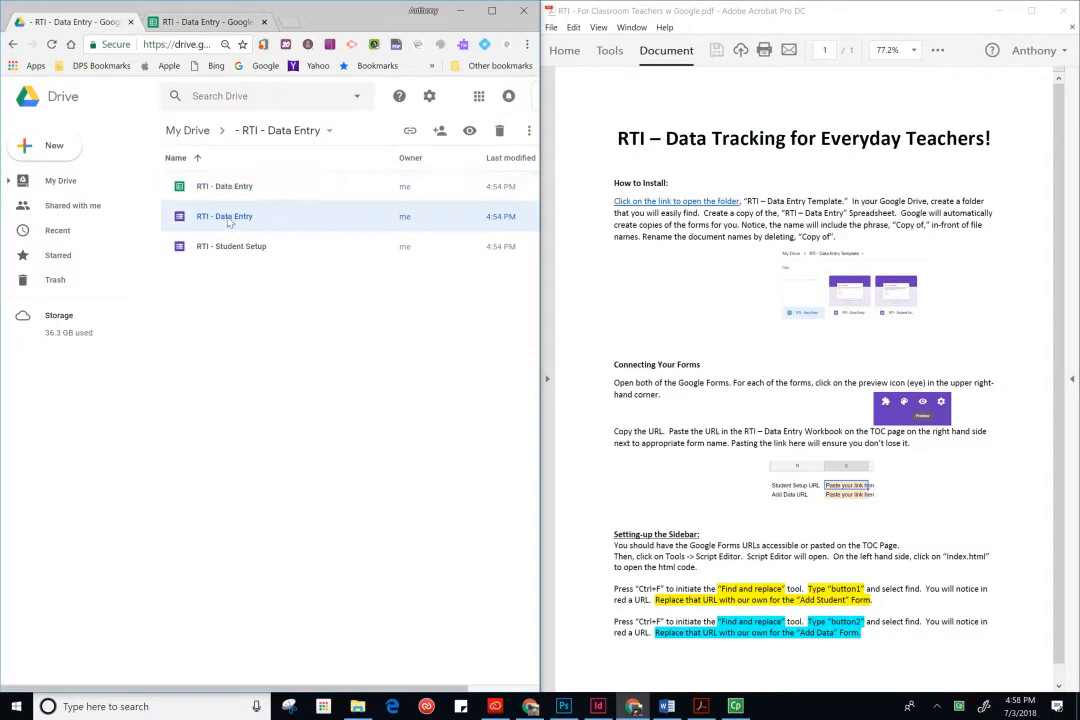
pyautogui.doubleClick(228, 222)
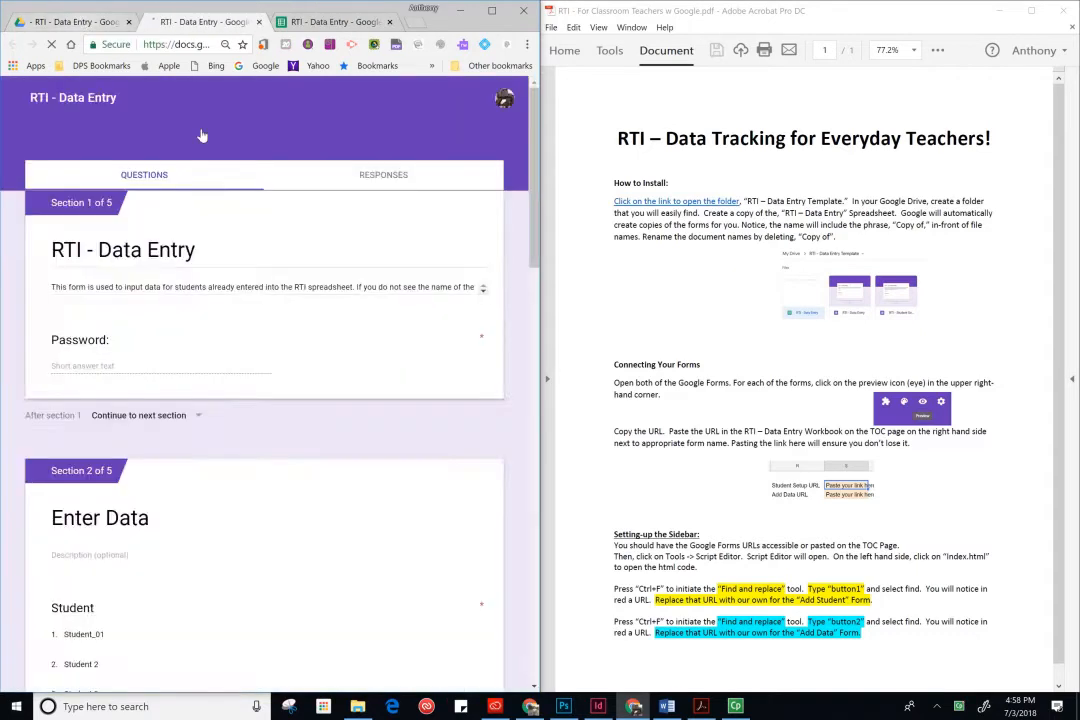
# - Return to the Drive folder and open the RTI - Student Setup form for editing
pyautogui.click(83, 21)
pyautogui.click(246, 250)
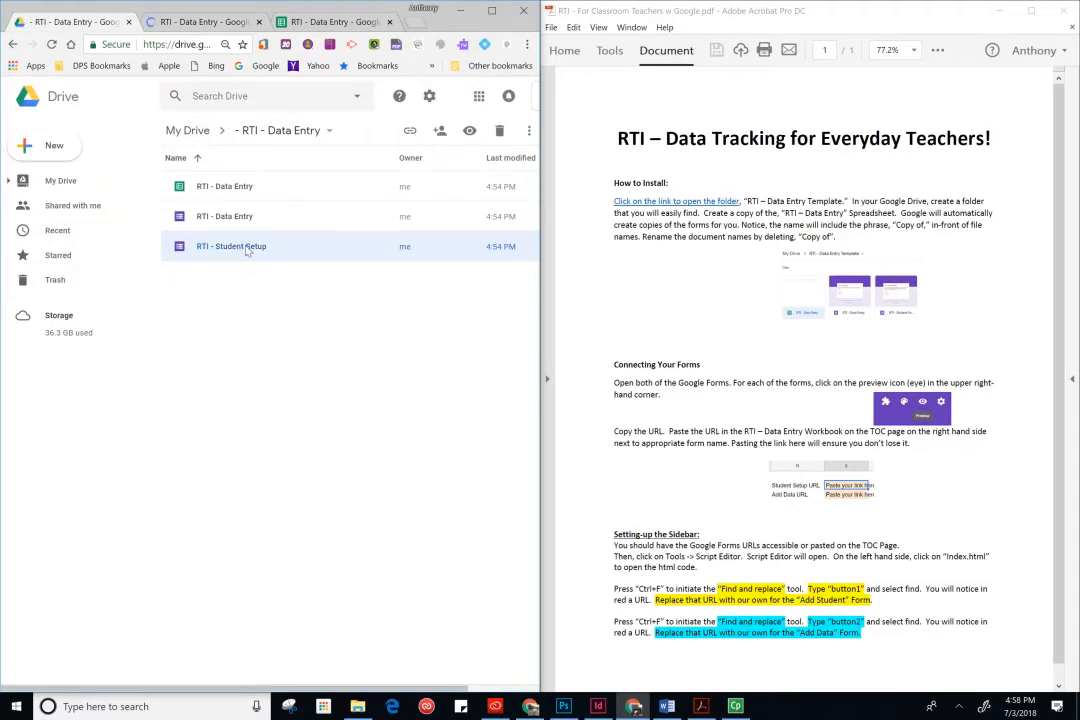
pyautogui.doubleClick(248, 248)
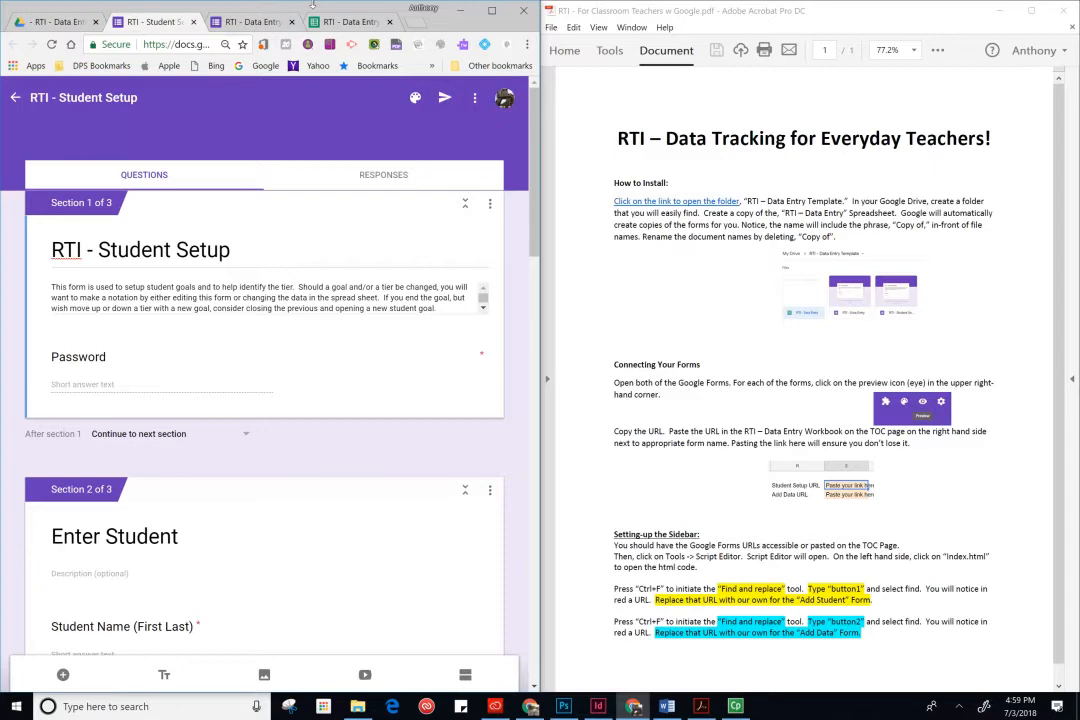
pyautogui.moveTo(534, 172)
pyautogui.mouseDown()
pyautogui.moveTo(532, 320)
pyautogui.moveTo(530, 165)
pyautogui.mouseUp()
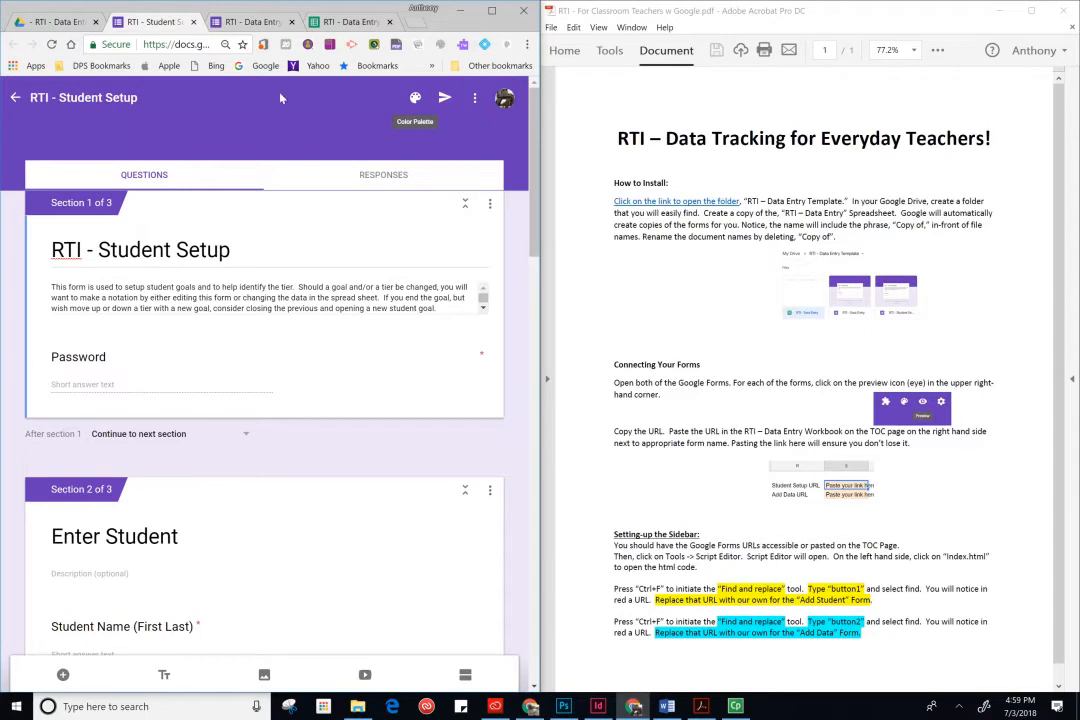
# - Switch to the RTI - Data Entry form and restore its missing file upload folders
pyautogui.click(248, 22)
pyautogui.click(325, 22)
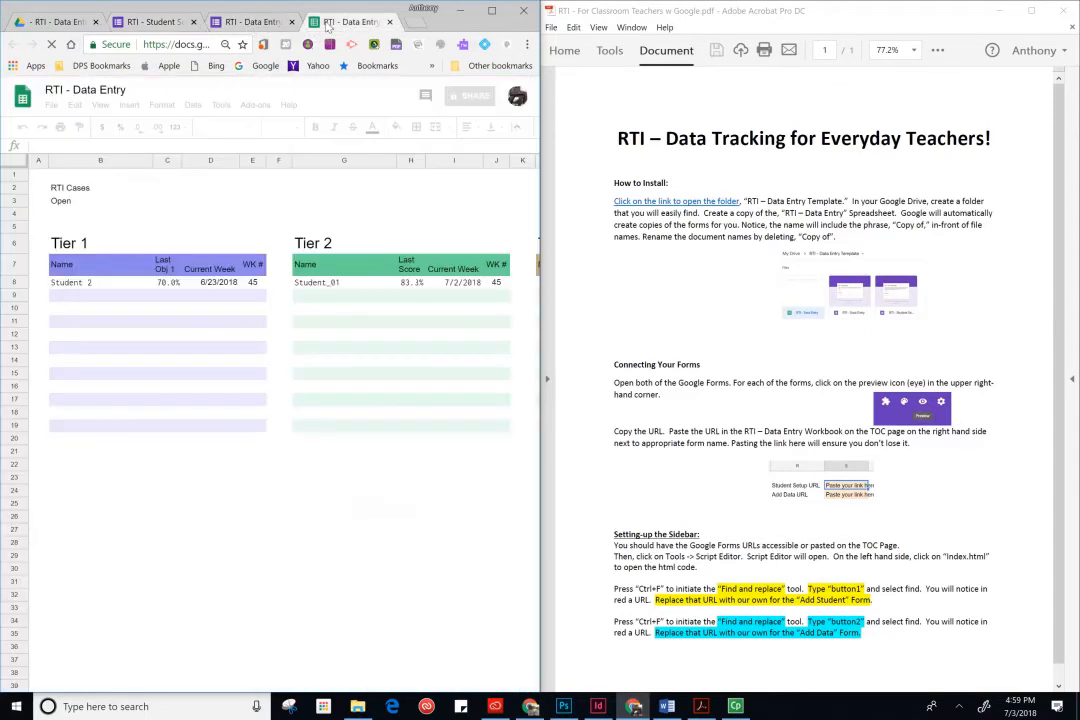
pyautogui.click(255, 22)
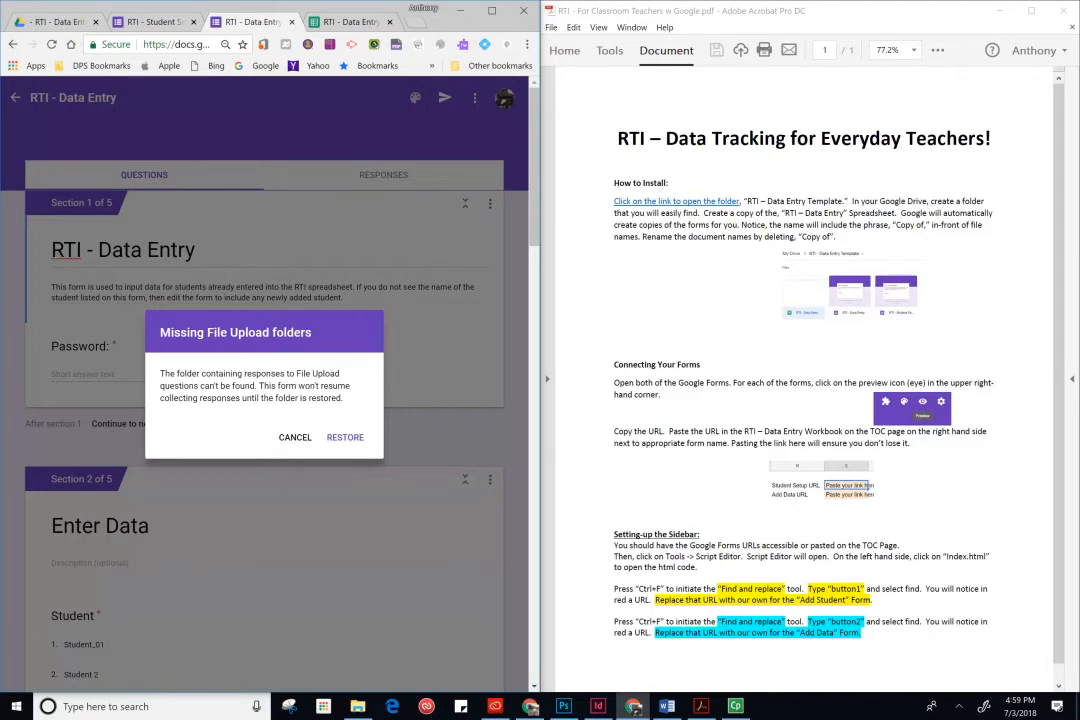
pyautogui.click(345, 438)
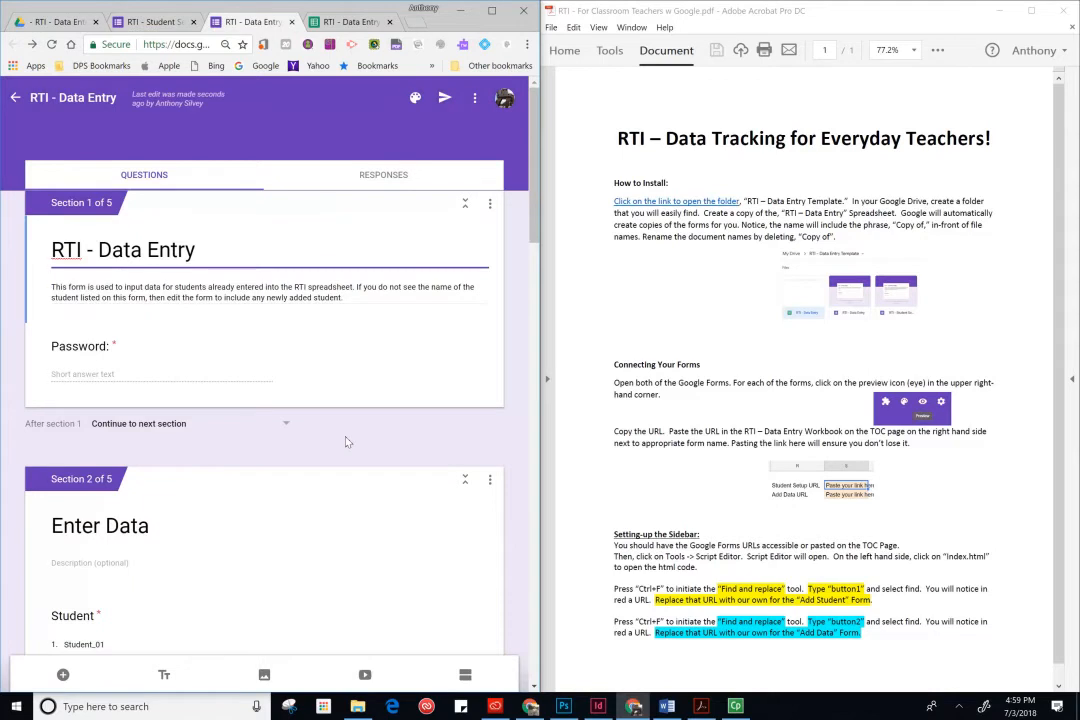
# - Inspect the Obj 1 evidence upload question and the form's file upload size settings
pyautogui.scroll(-3, 347, 441)
pyautogui.scroll(-5, 347, 441)
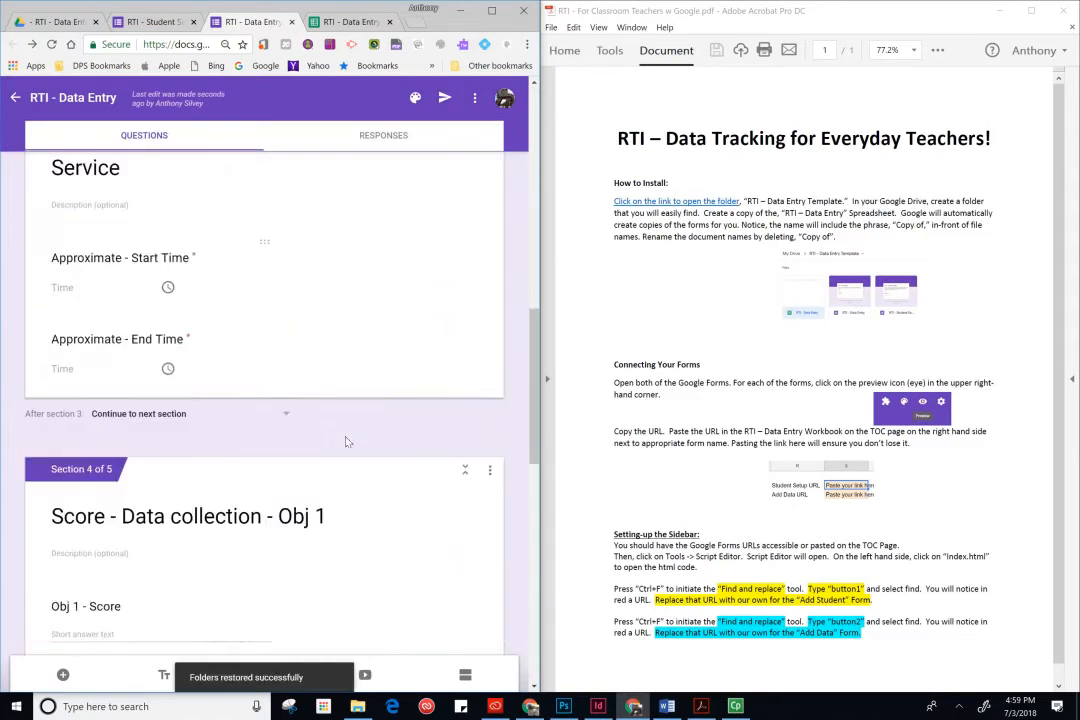
pyautogui.scroll(-6, 347, 441)
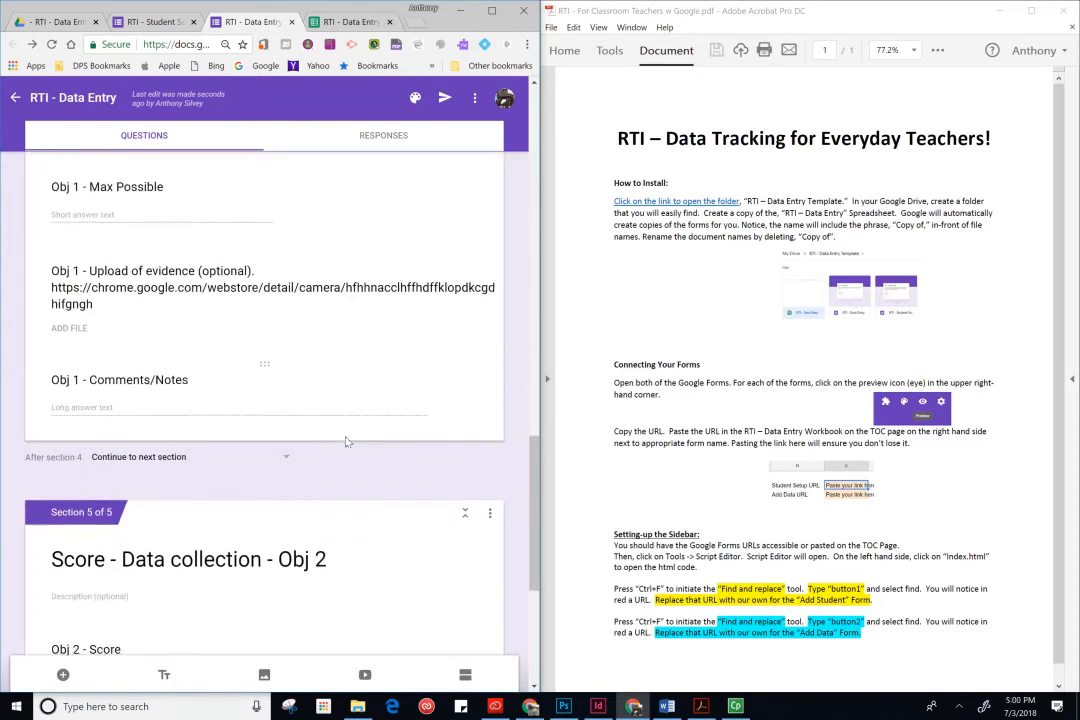
pyautogui.click(223, 308)
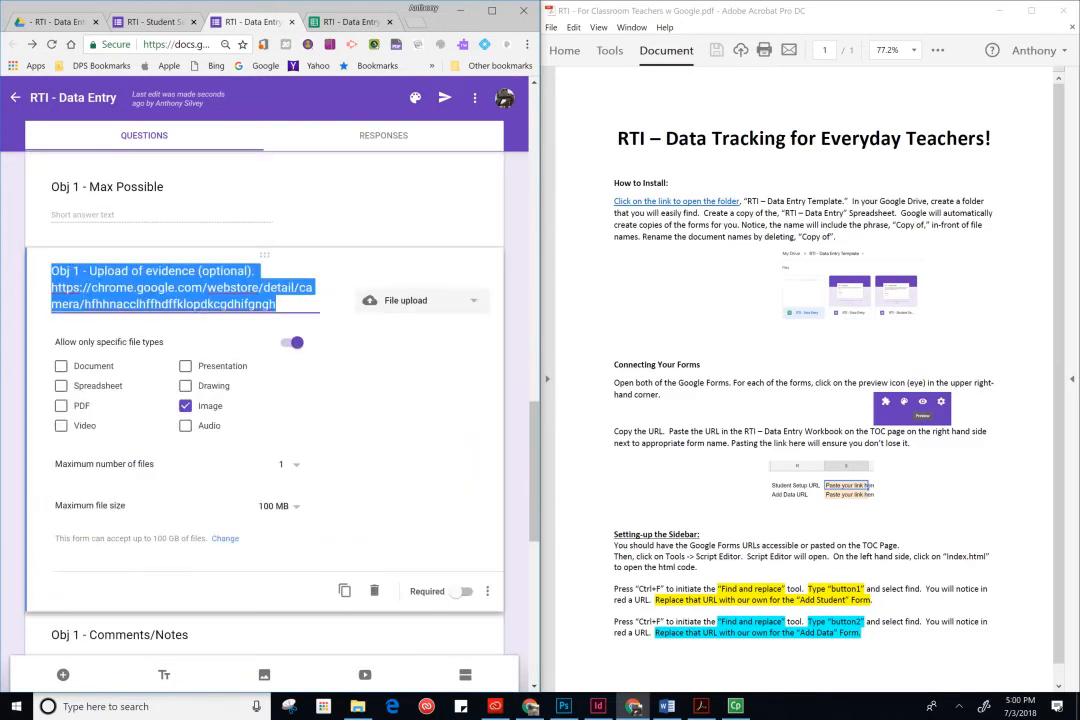
pyautogui.click(416, 303)
pyautogui.click(416, 305)
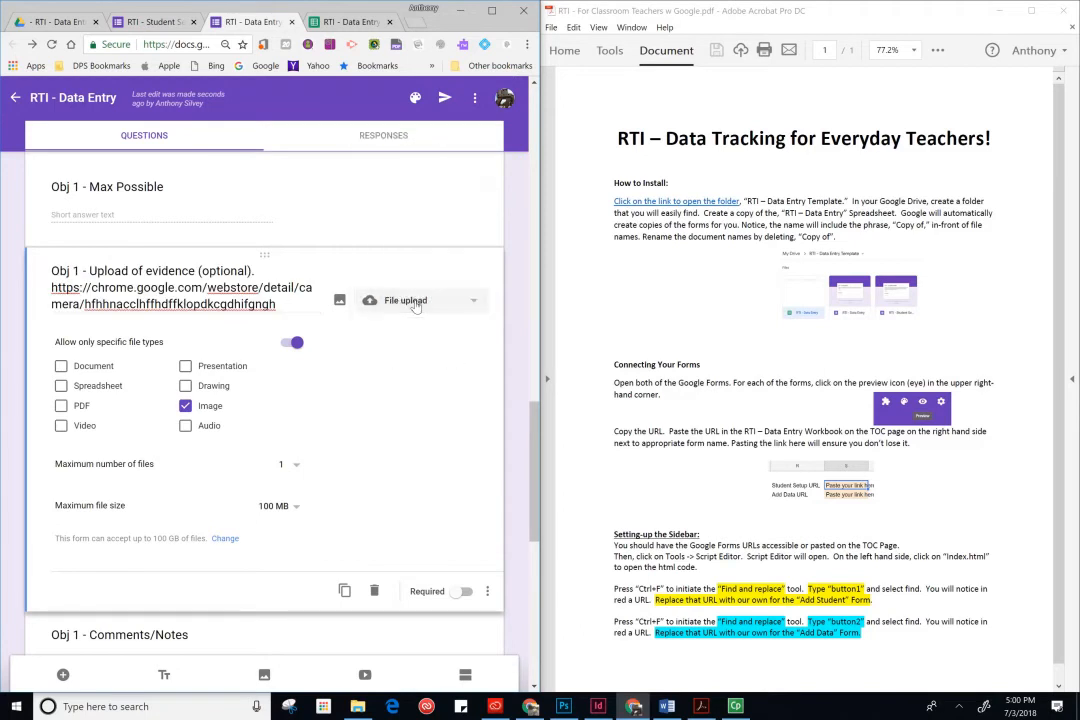
pyautogui.click(224, 539)
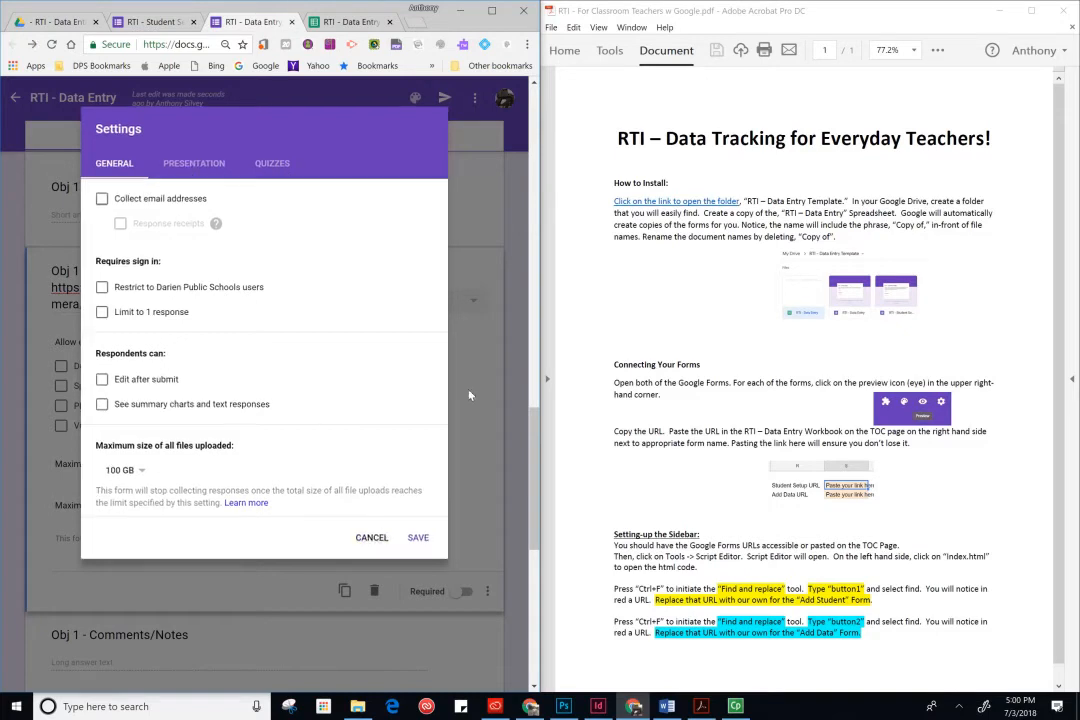
pyautogui.click(375, 541)
pyautogui.scroll(10, 381, 330)
pyautogui.scroll(5, 381, 372)
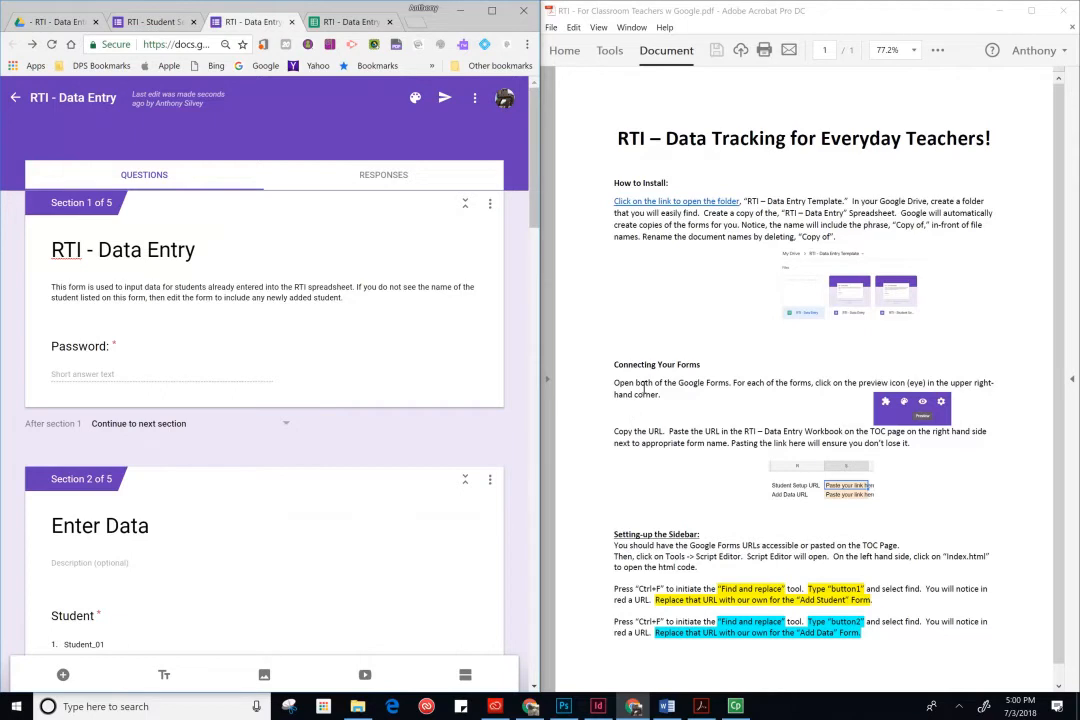
# - Open a preview of the RTI - Data Entry form and copy its URL
pyautogui.click(475, 98)
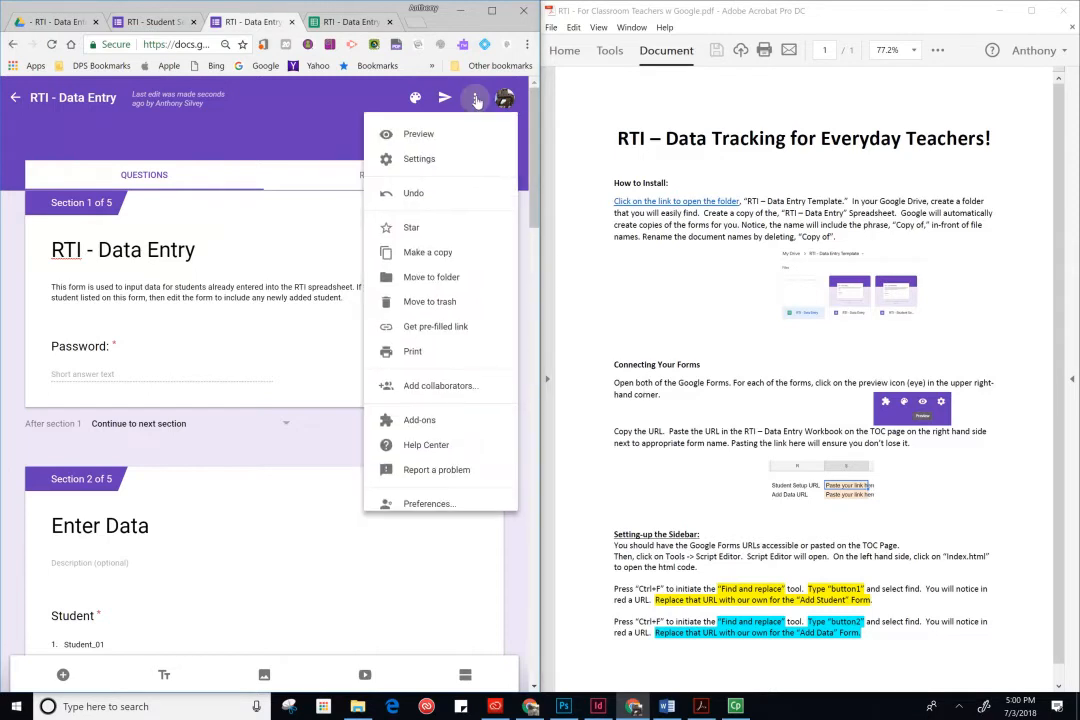
pyautogui.click(436, 146)
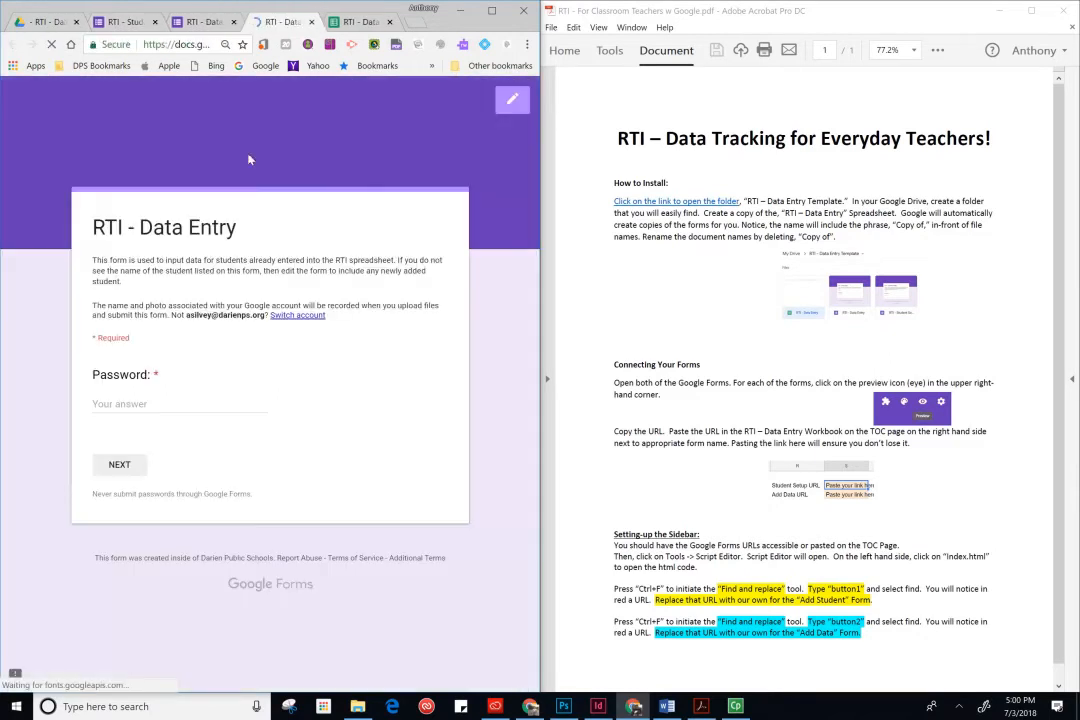
pyautogui.click(190, 47)
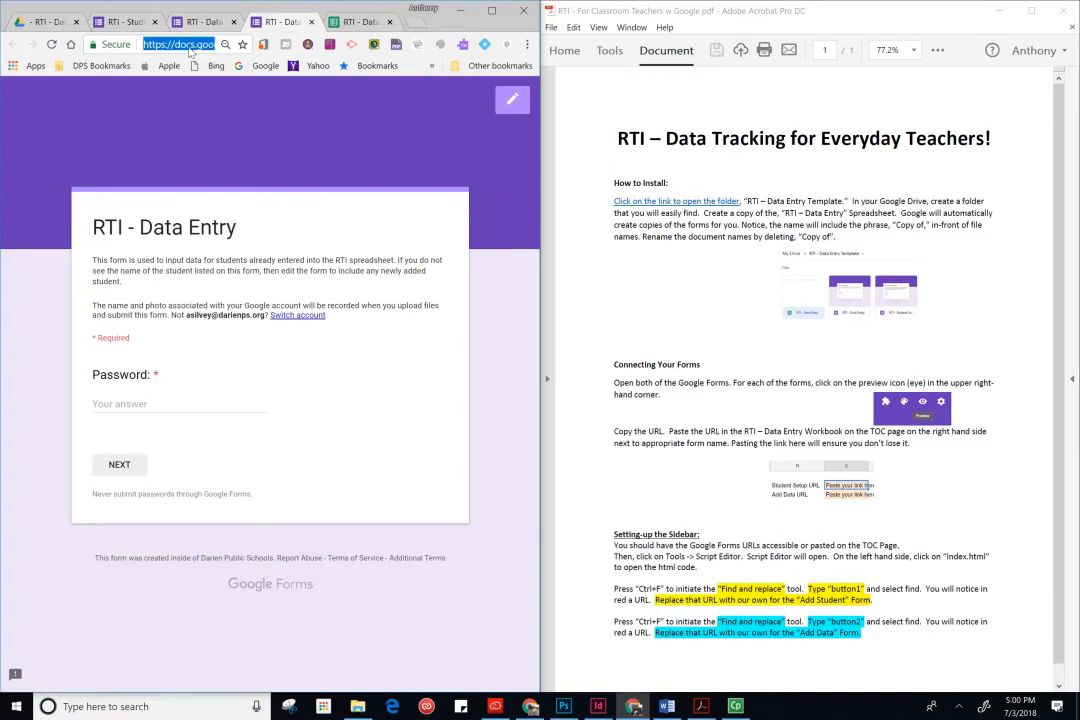
pyautogui.rightClick(190, 50)
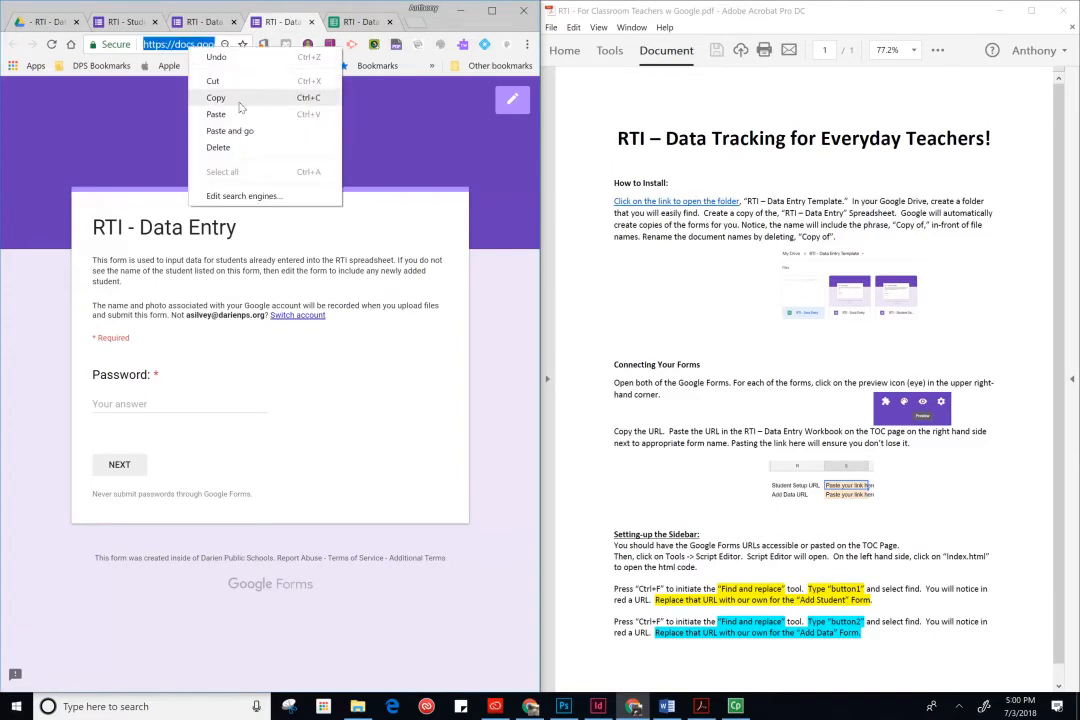
pyautogui.click(205, 92)
# - Paste the Data Entry form URL into the Add Data URL cell on the spreadsheet's TOC sheet
pyautogui.click(350, 24)
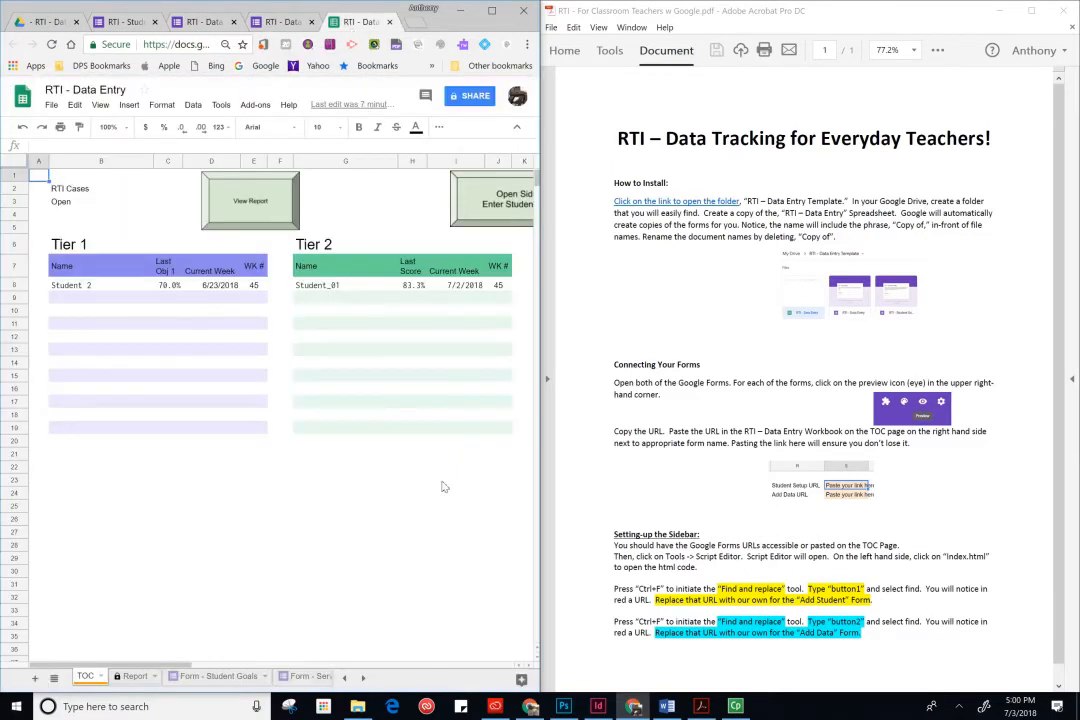
pyautogui.moveTo(152, 666); pyautogui.dragTo(384, 668)
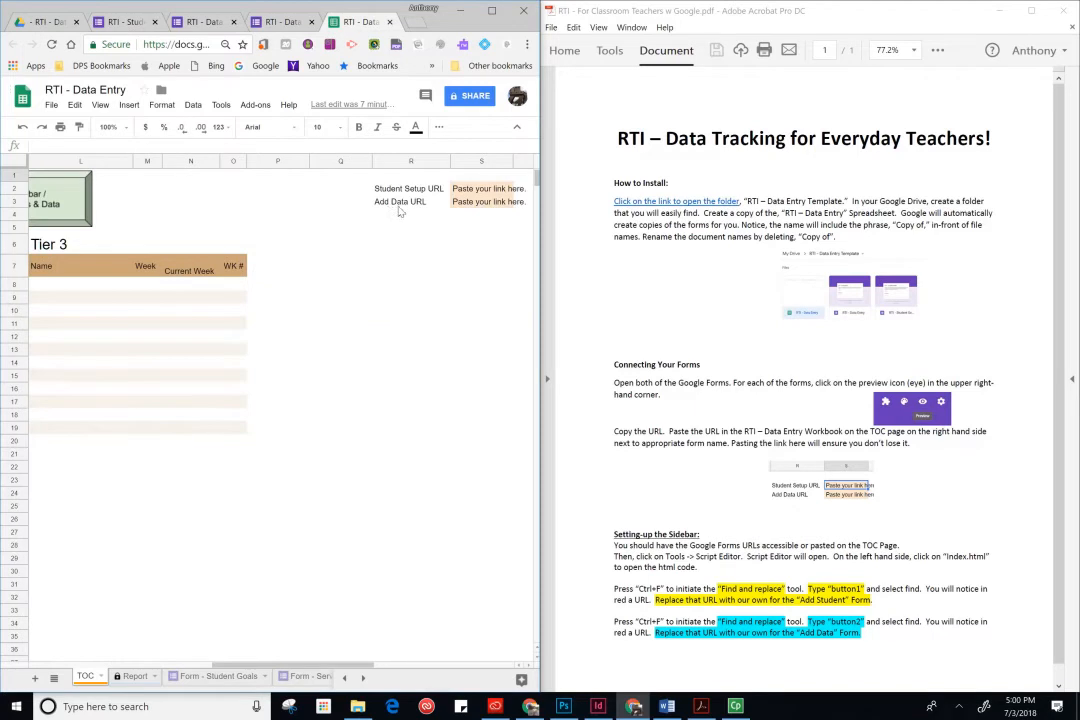
pyautogui.click(475, 205)
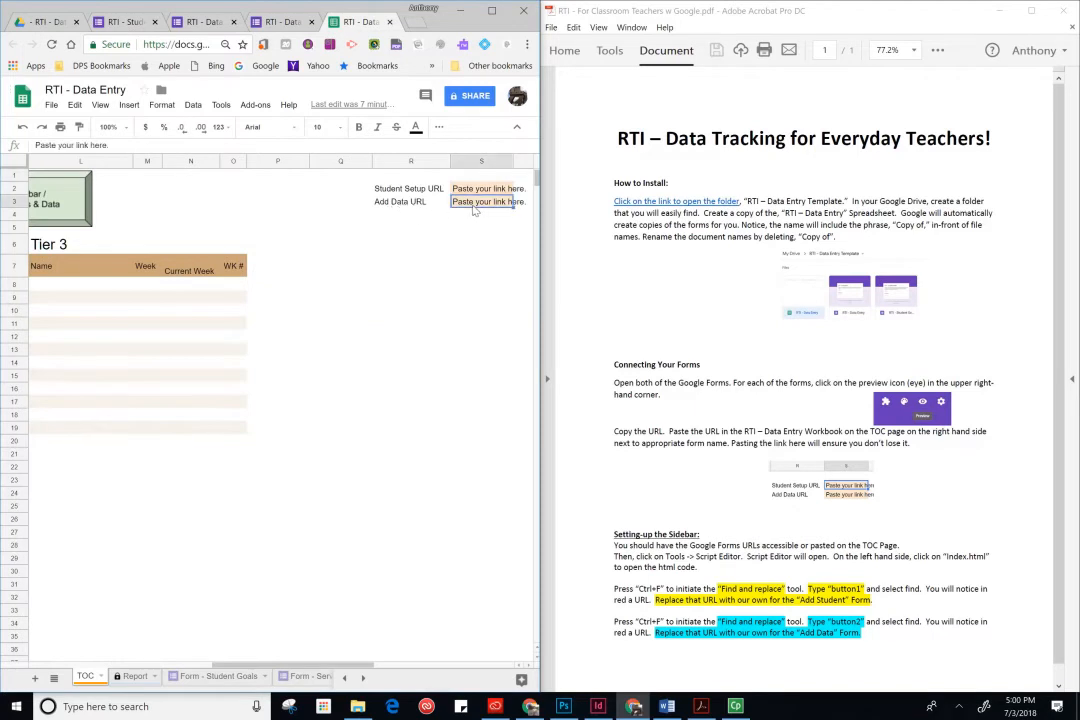
pyautogui.hotkey('ctrl', 'v')
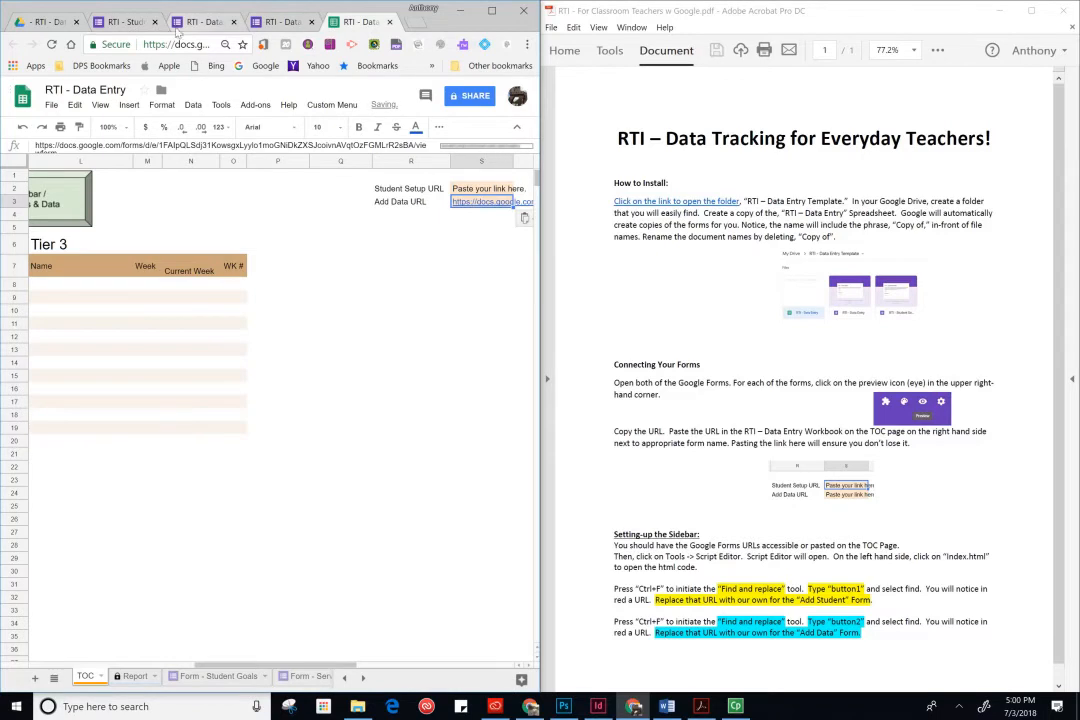
# - Open a preview of the RTI - Student Setup form and copy its URL
pyautogui.click(128, 21)
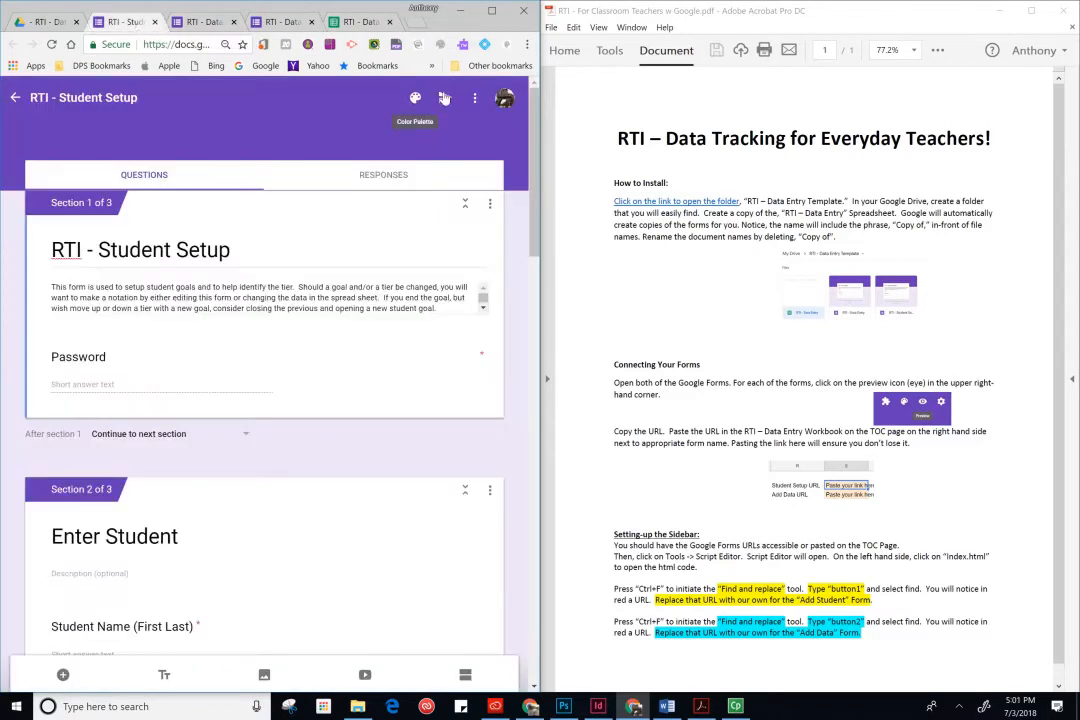
pyautogui.click(476, 102)
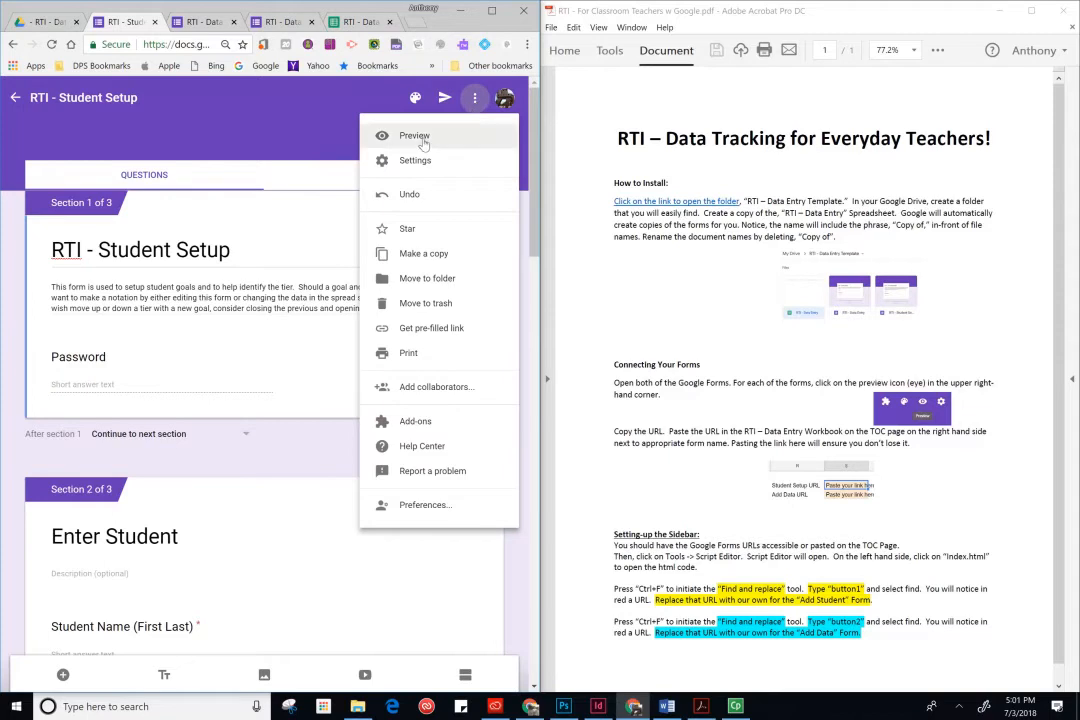
pyautogui.click(423, 138)
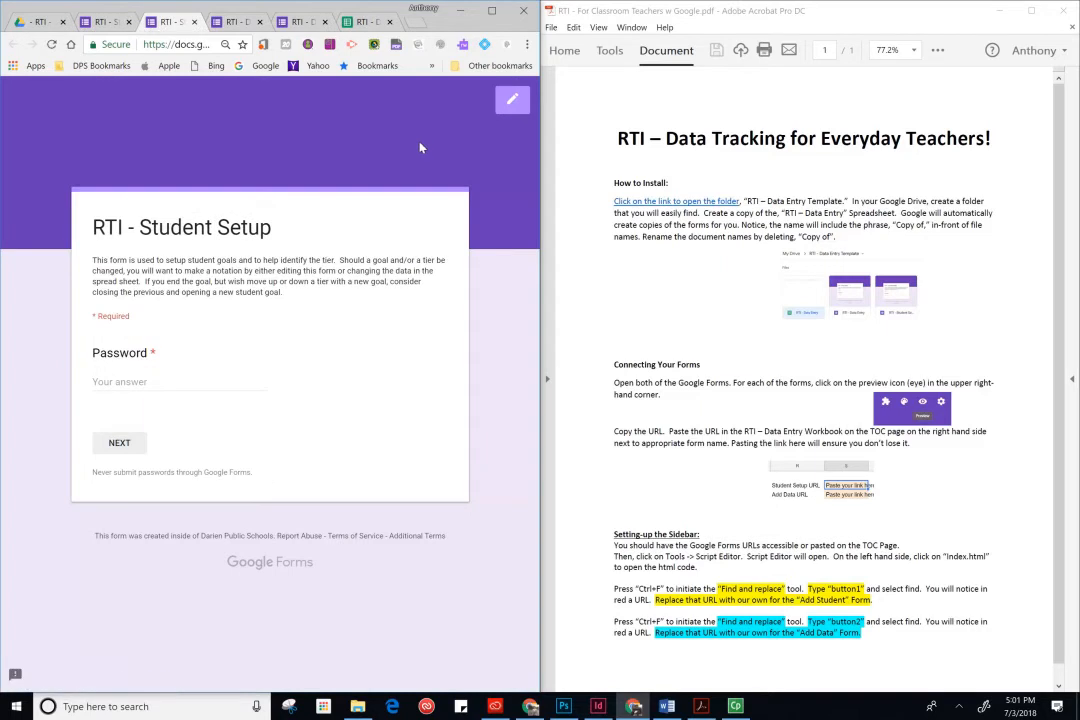
pyautogui.click(191, 48)
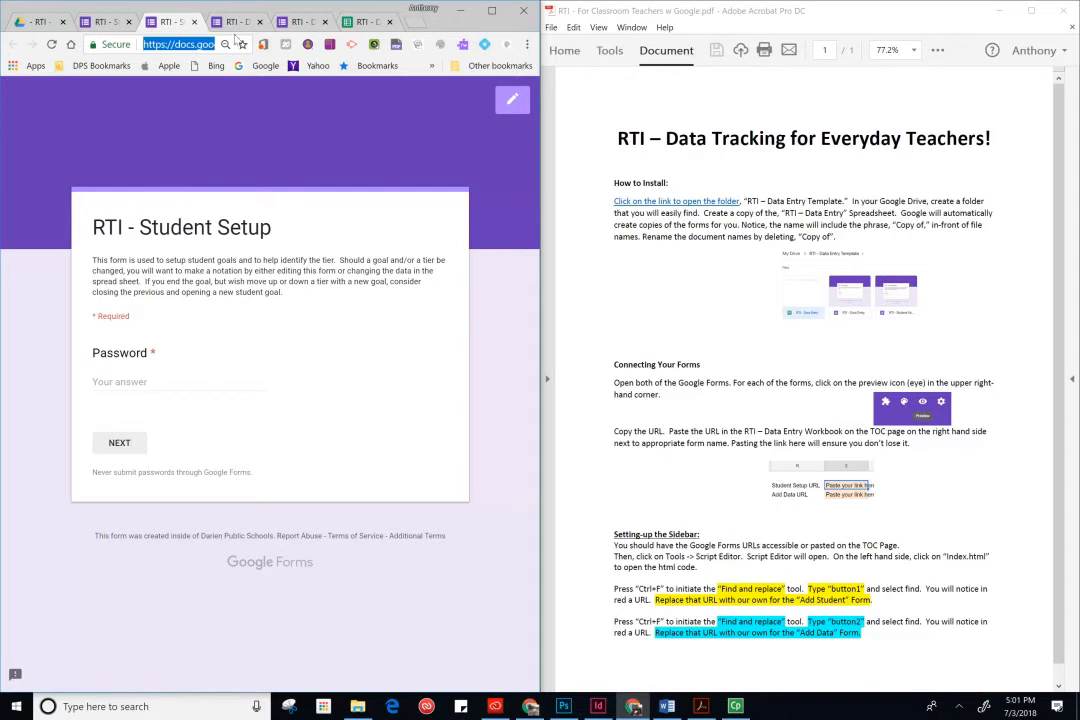
# - Paste the Student Setup form URL into the Student Setup URL cell on the TOC sheet
pyautogui.click(358, 22)
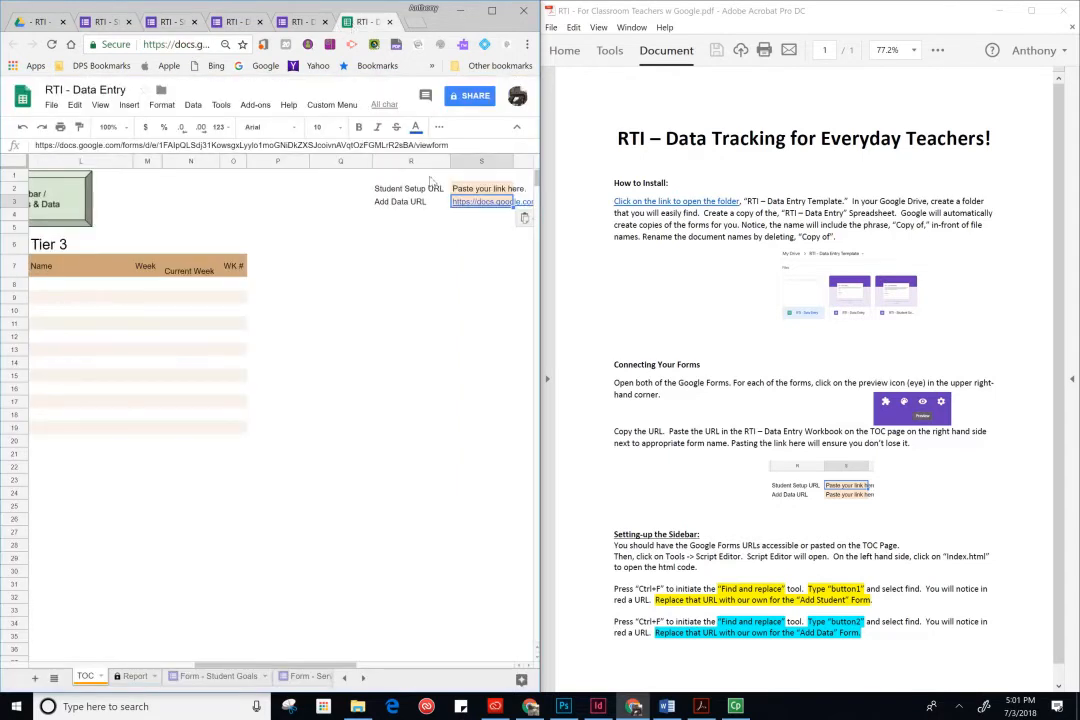
pyautogui.click(464, 194)
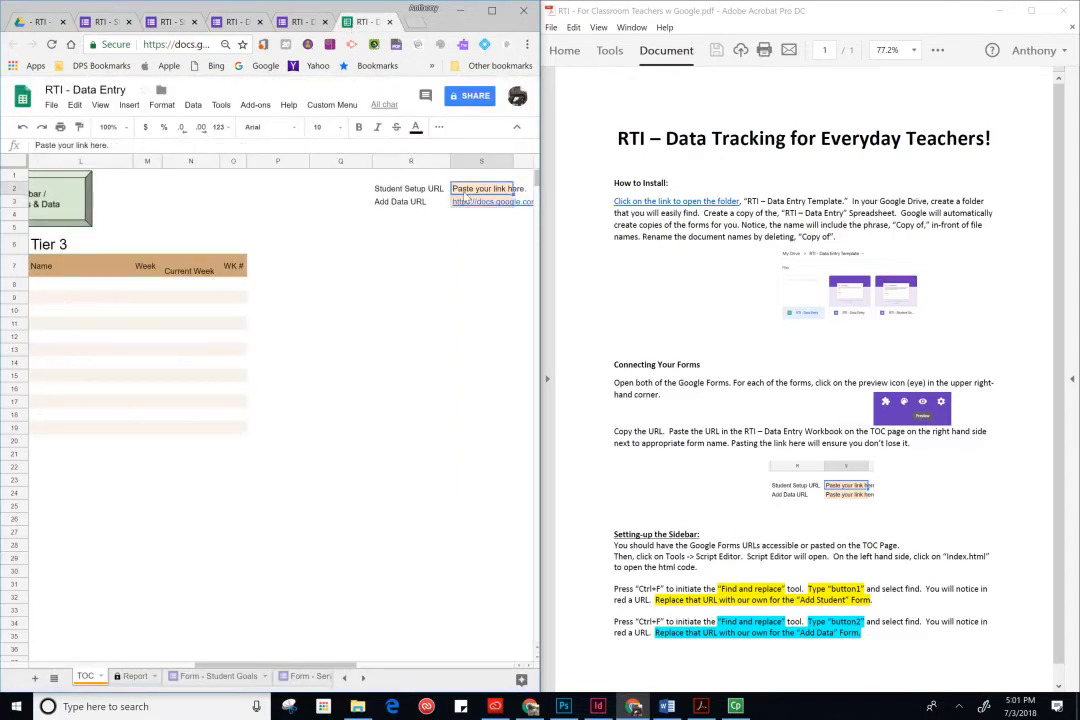
pyautogui.hotkey('ctrl', 'v')
pyautogui.click(453, 229)
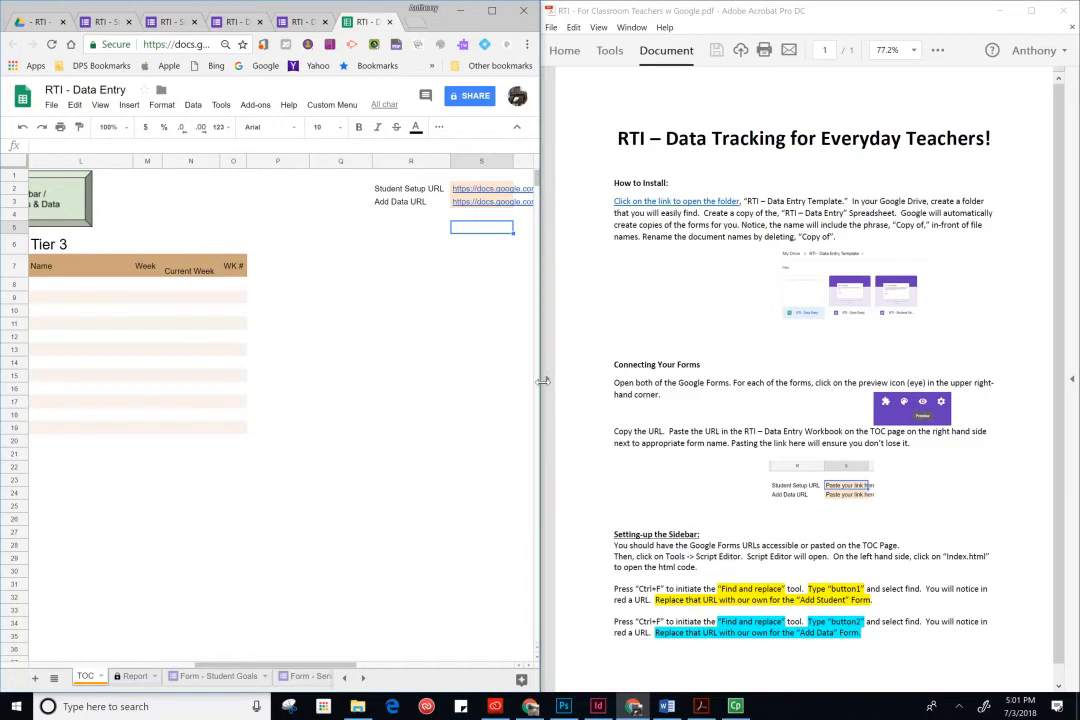
# - Widen the spreadsheet window and run Show sidebar from the Custom Menu
pyautogui.moveTo(542, 380); pyautogui.dragTo(581, 346)
pyautogui.moveTo(704, 383); pyautogui.dragTo(700, 383)
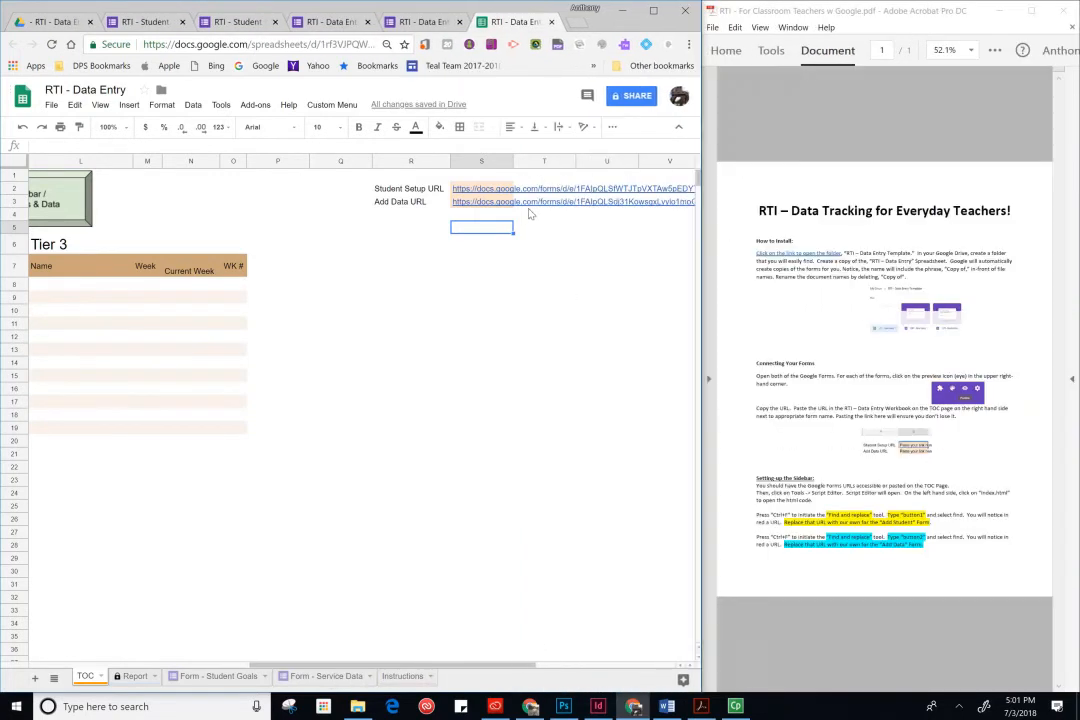
pyautogui.click(337, 105)
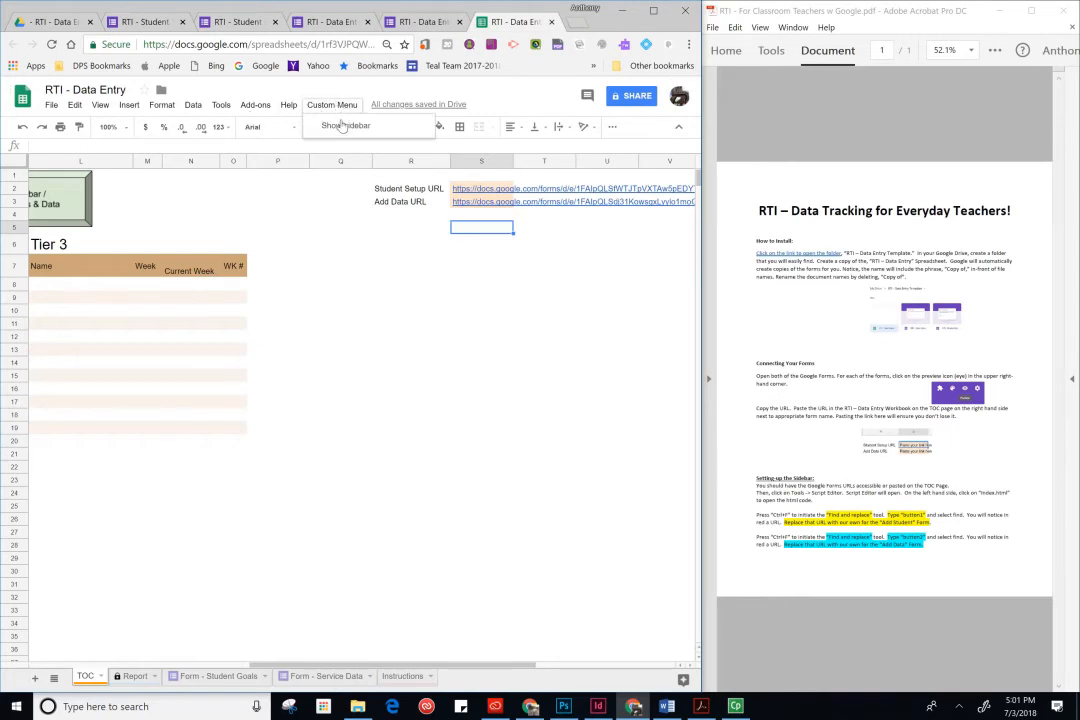
pyautogui.click(341, 125)
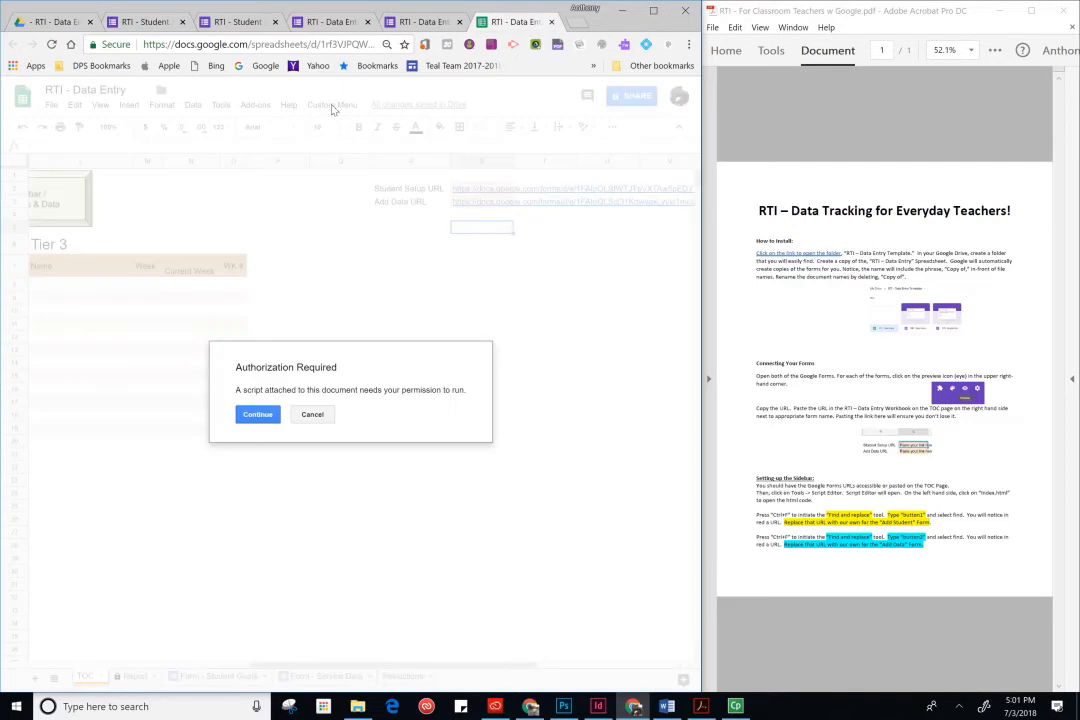
# - Authorize the attached script to run, choosing the Google account and allowing its requested access
pyautogui.click(258, 415)
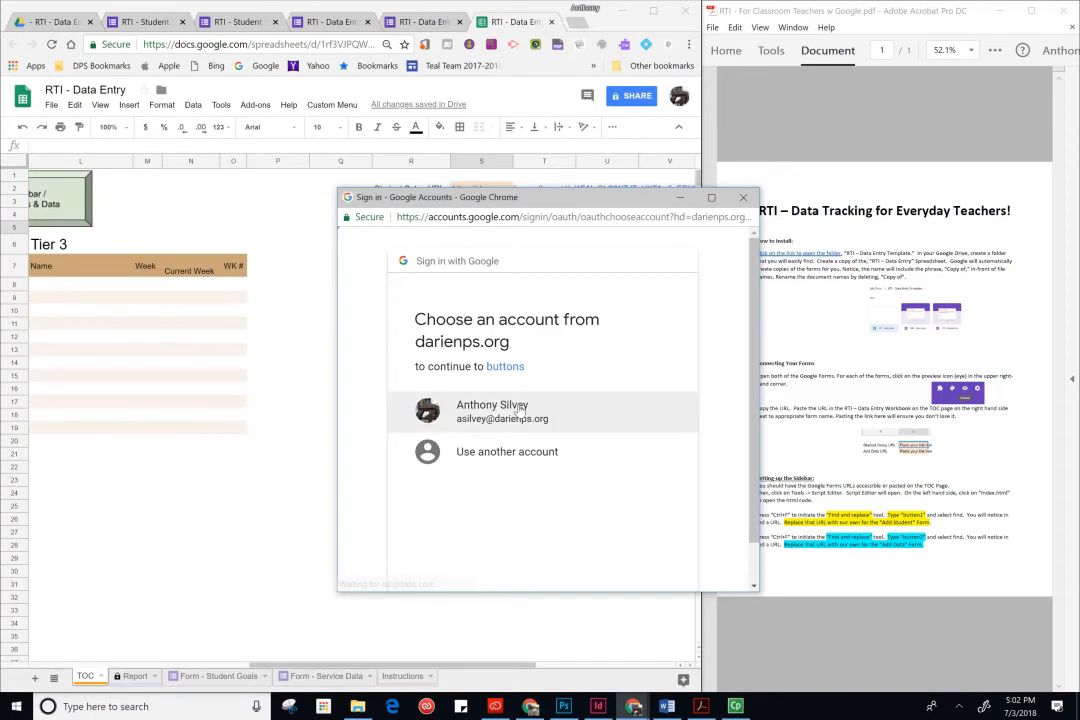
pyautogui.click(520, 410)
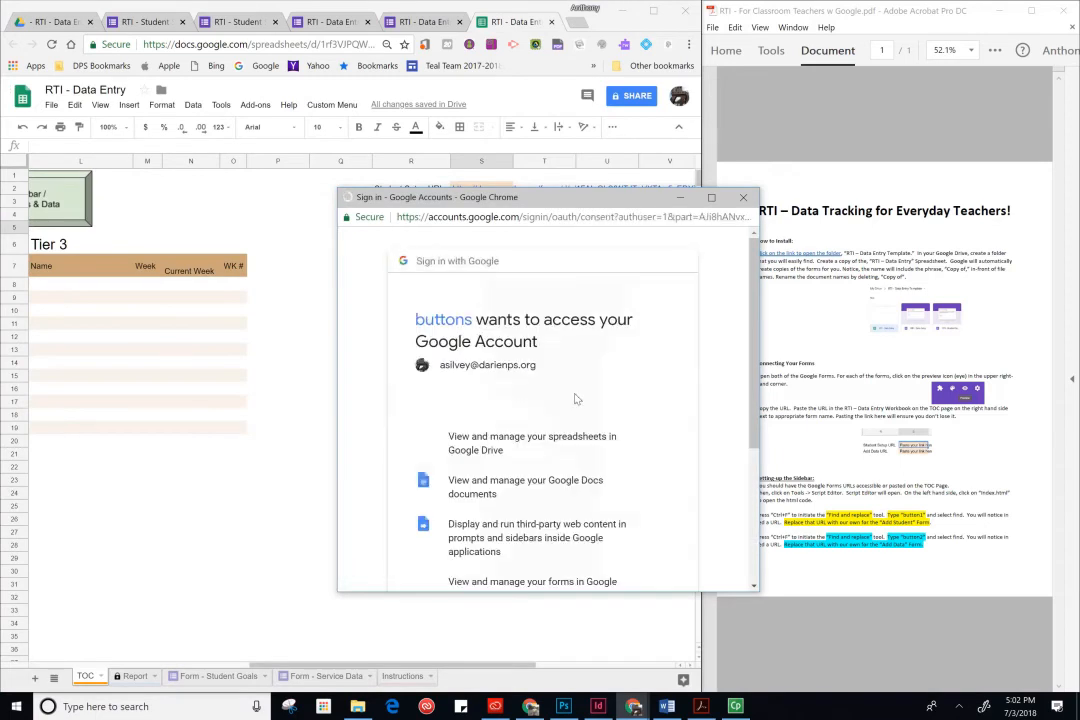
pyautogui.scroll(-5, 574, 400)
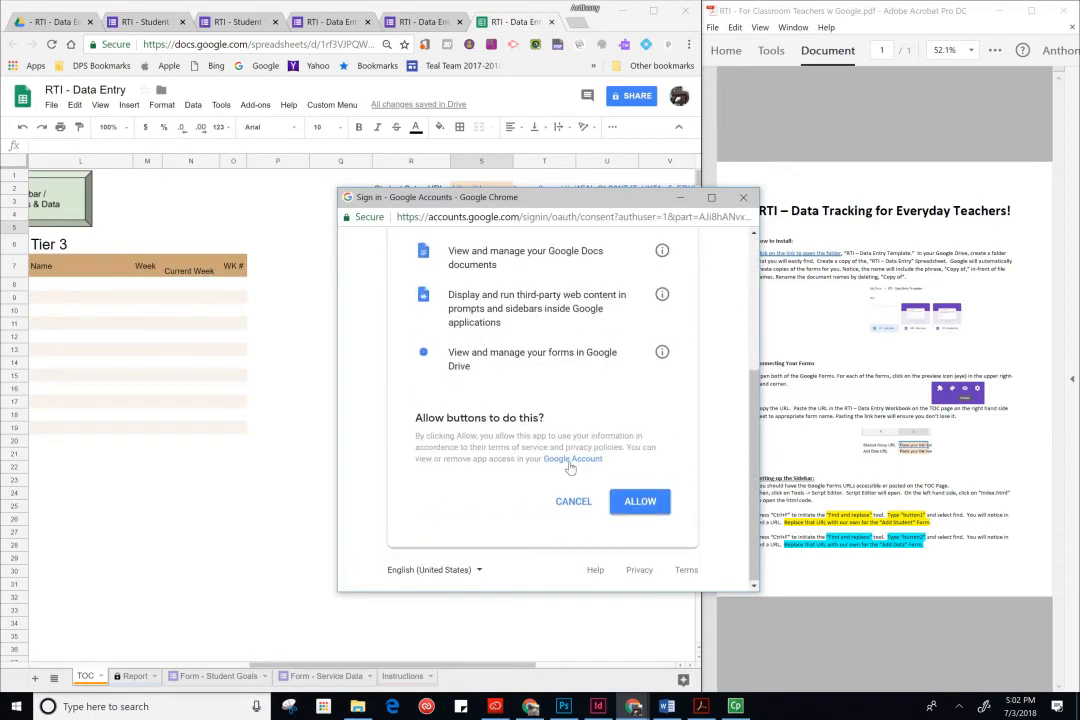
pyautogui.click(650, 504)
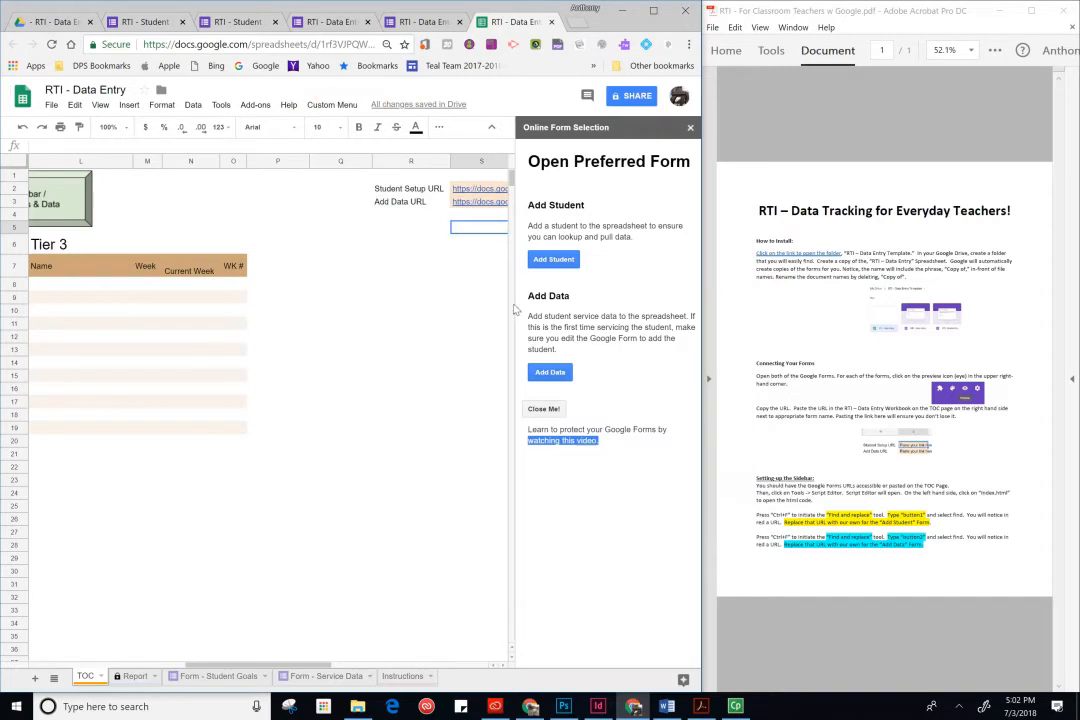
# - Test the sidebar's Add Student and Add Data buttons, closing each opened tab, then close the sidebar
pyautogui.click(548, 261)
pyautogui.click(555, 265)
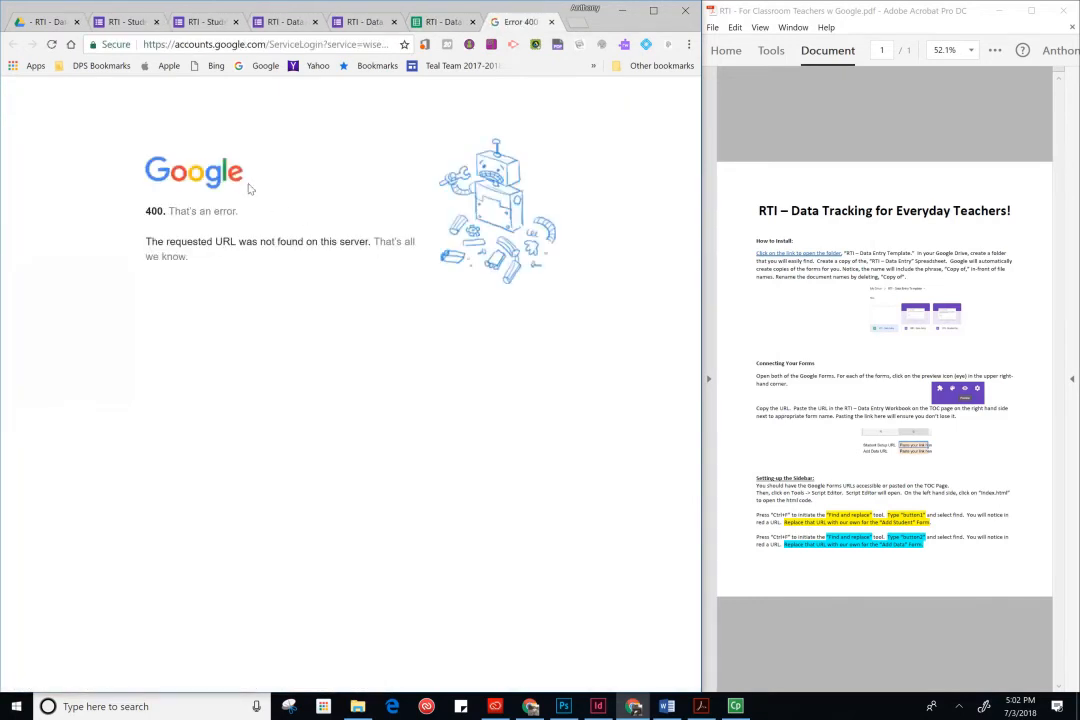
pyautogui.click(552, 22)
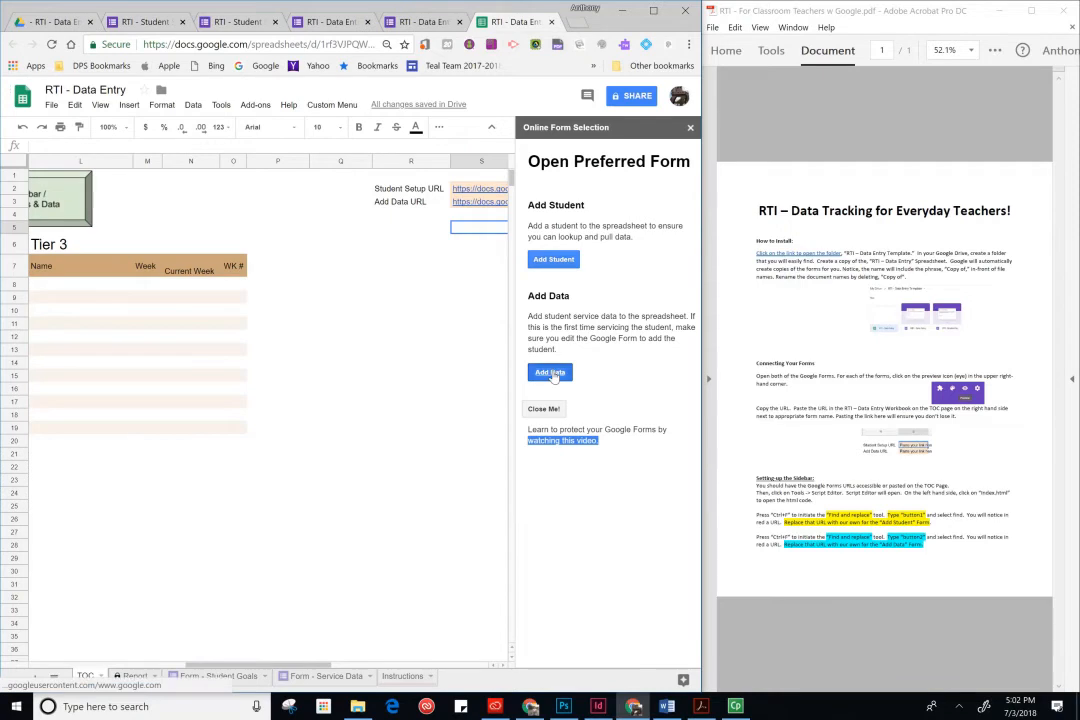
pyautogui.click(550, 373)
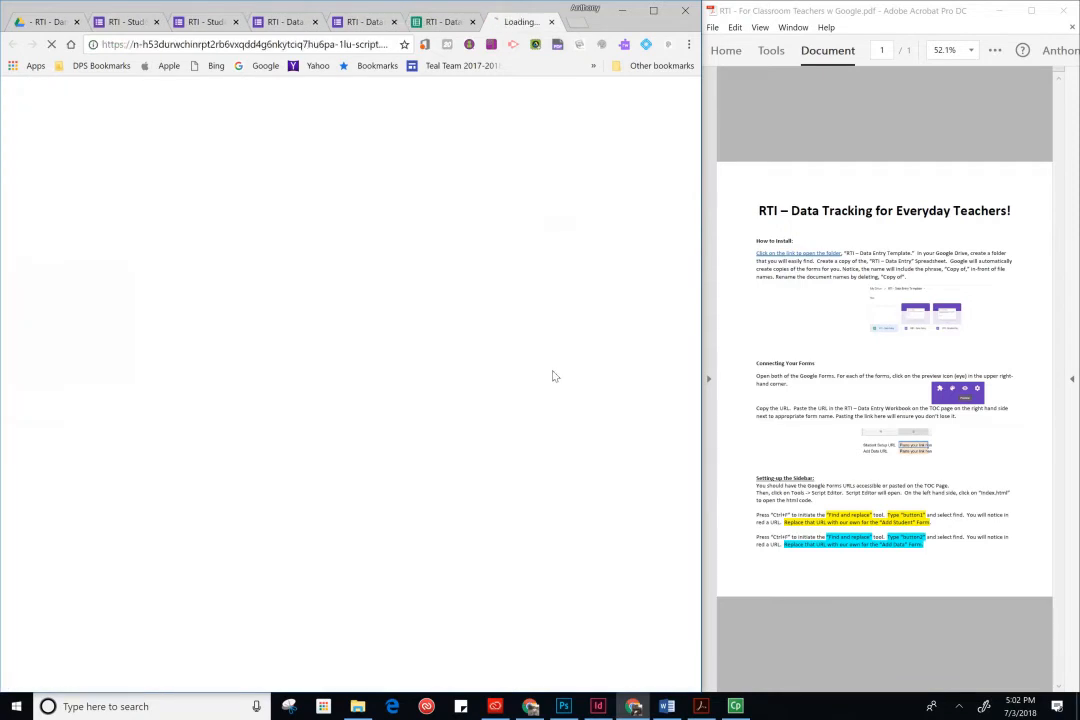
pyautogui.click(551, 23)
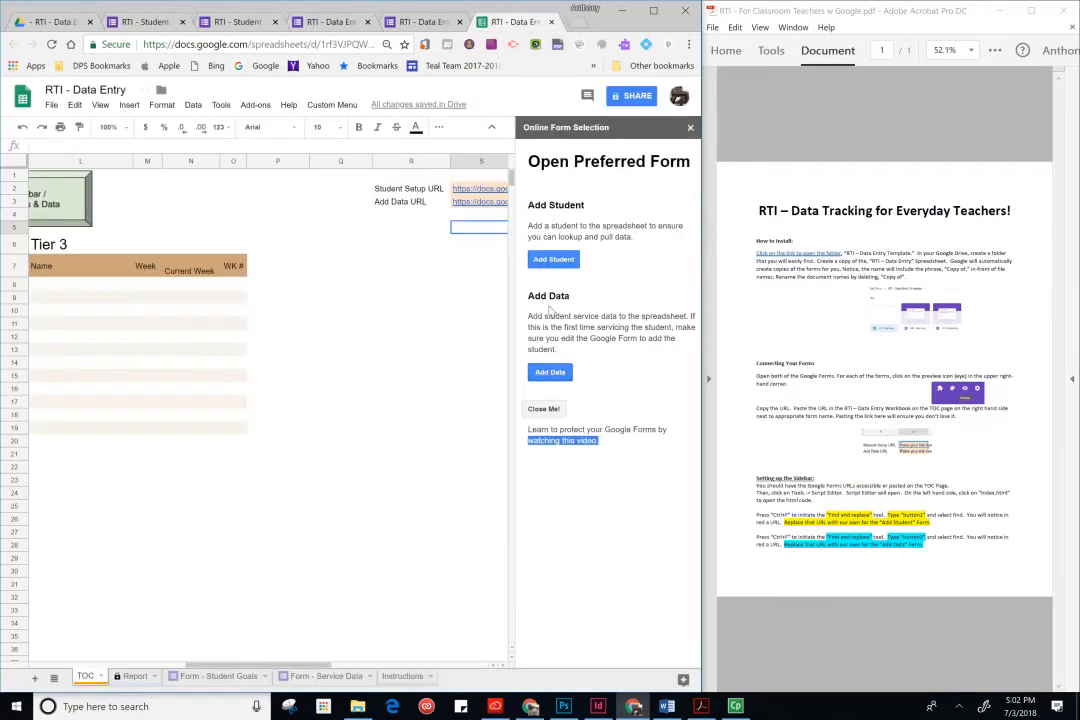
pyautogui.click(545, 409)
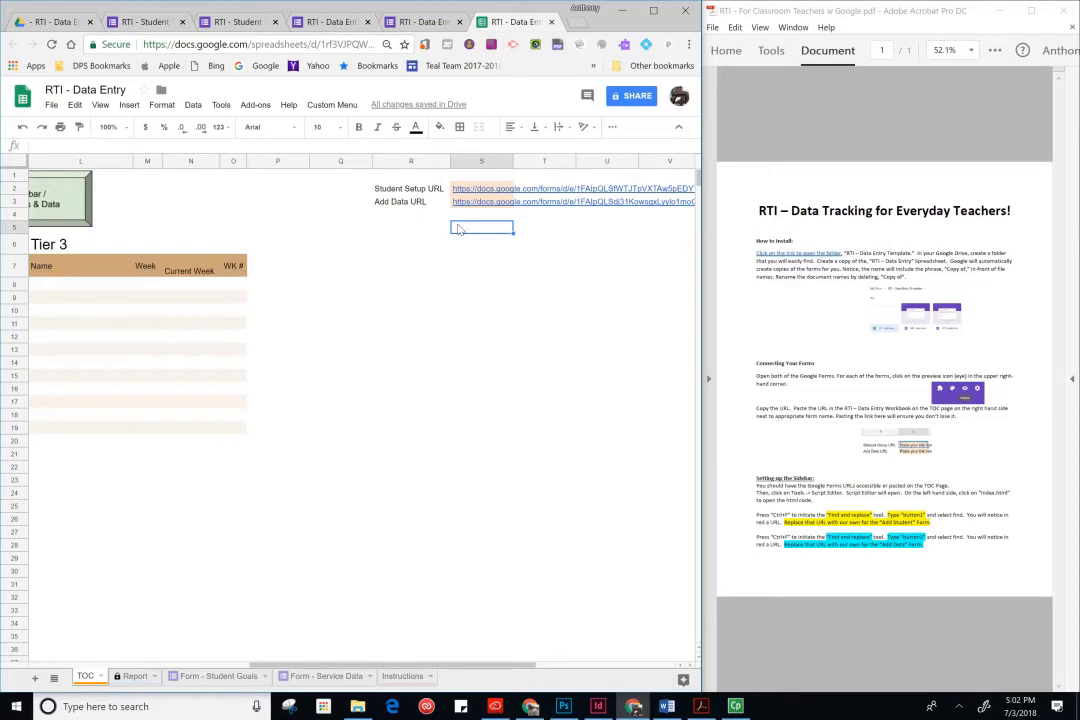
# - Copy the Student Setup form URL from its cell on the TOC sheet
pyautogui.click(487, 192)
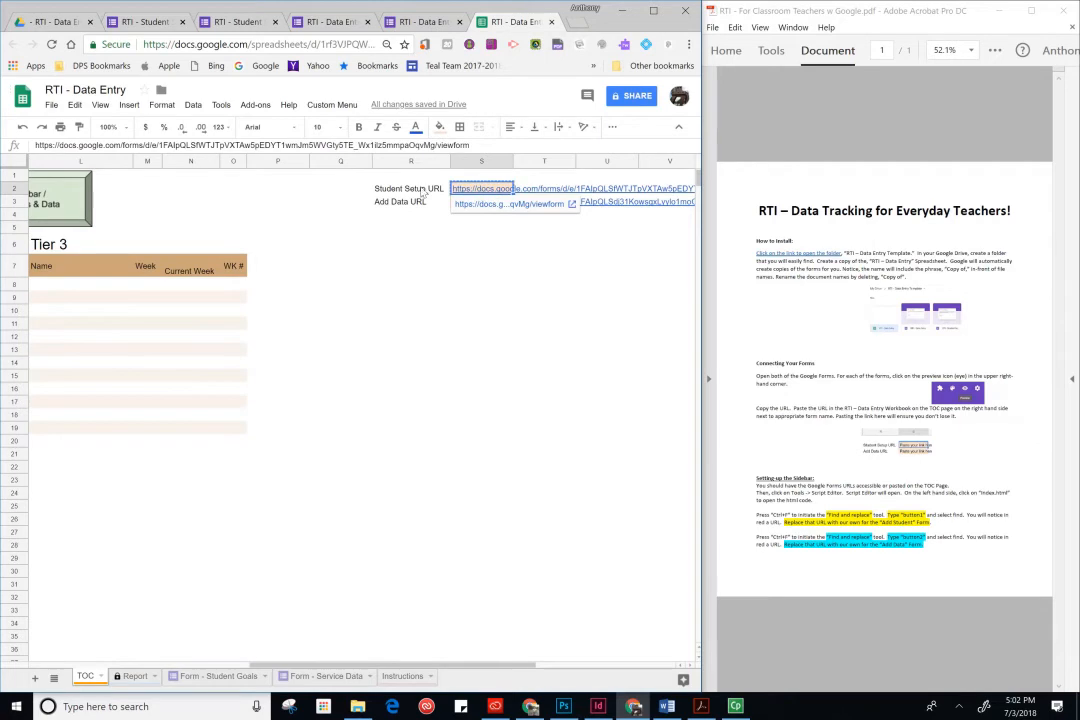
pyautogui.click(421, 243)
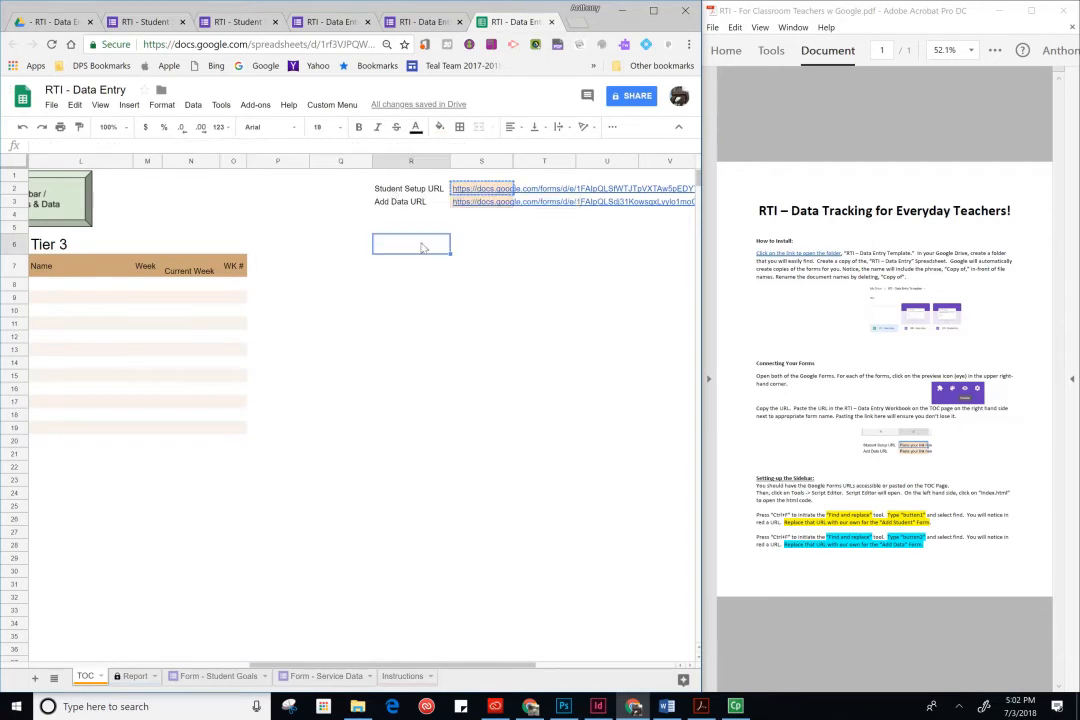
# - Open the Script editor and switch to the Index.html file
pyautogui.click(223, 108)
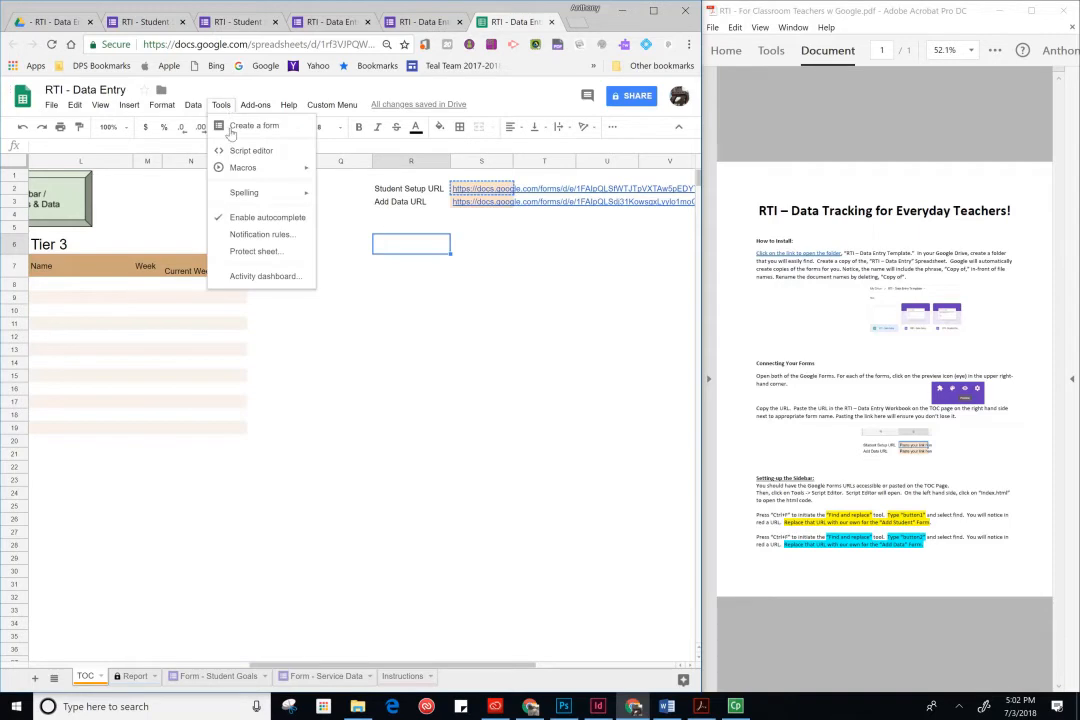
pyautogui.click(237, 153)
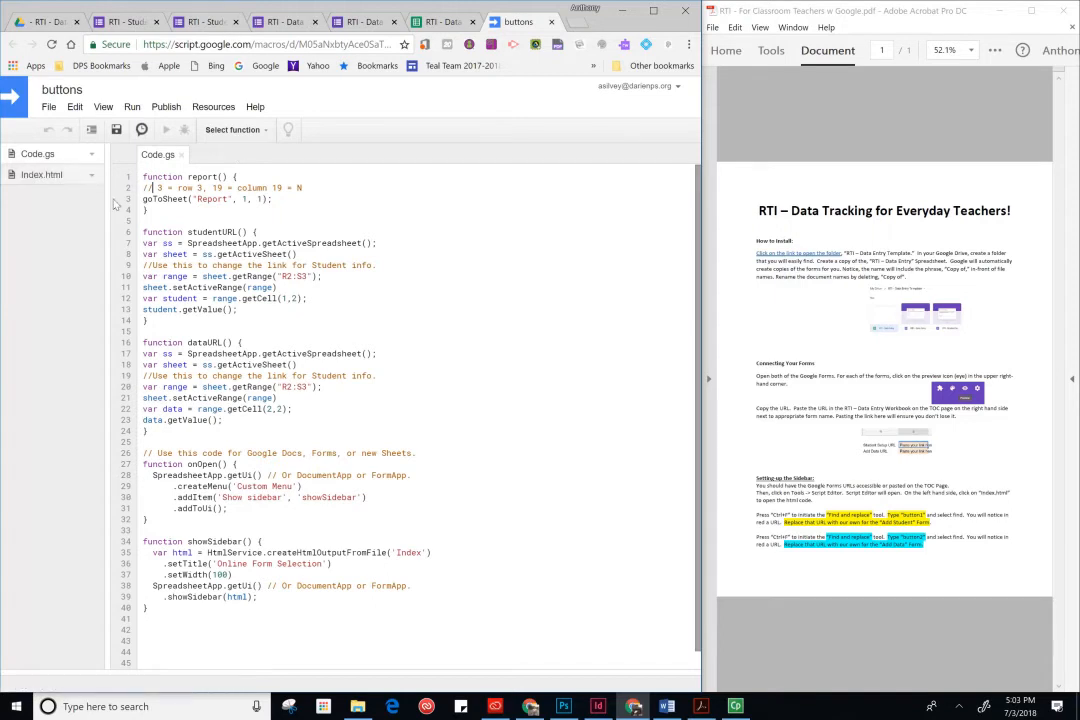
pyautogui.scroll(-1, 400, 400)
pyautogui.scroll(1, 346, 400)
pyautogui.click(44, 178)
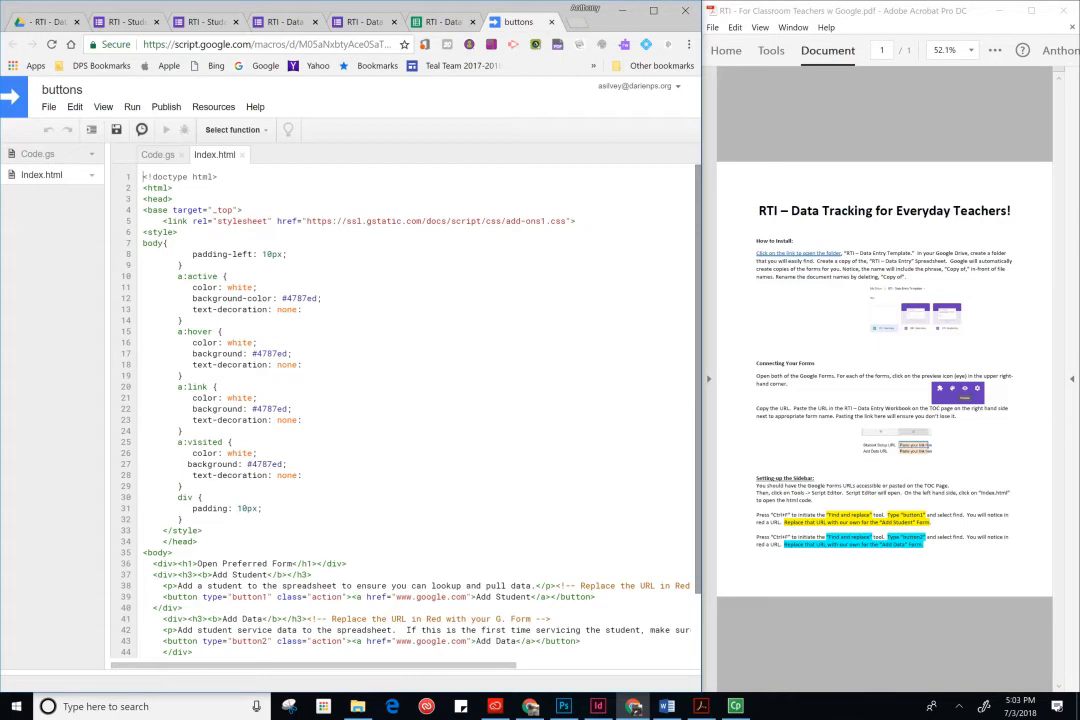
pyautogui.click(258, 453)
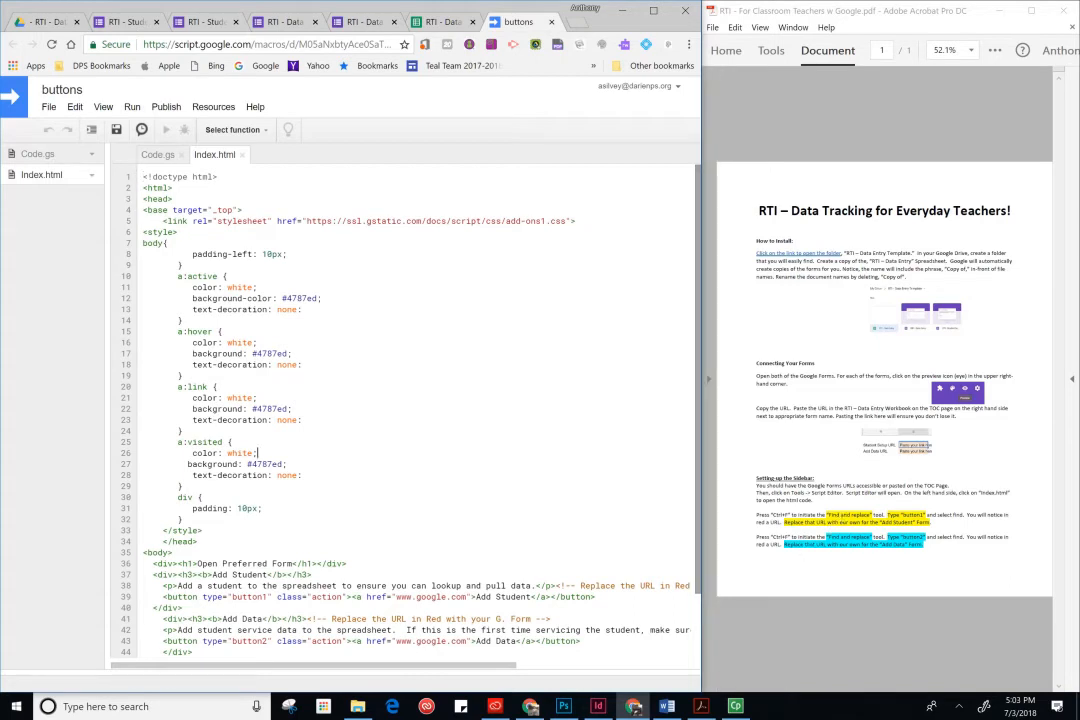
pyautogui.hotkey('ctrl', 'h')
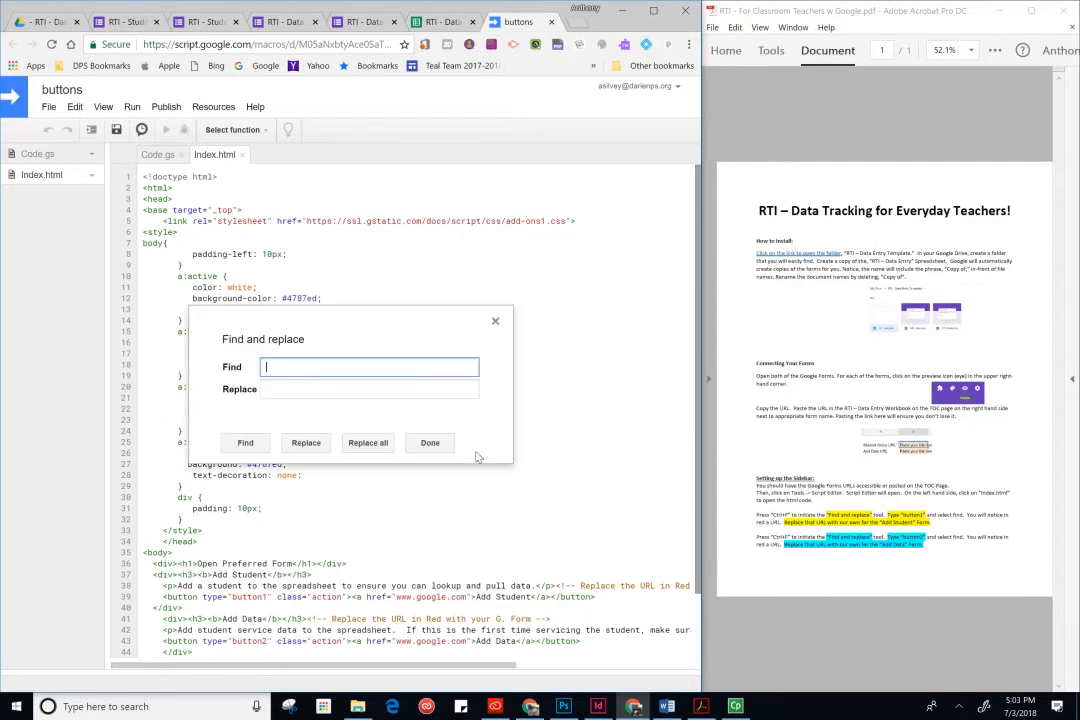
pyautogui.write('button1')
pyautogui.click(245, 443)
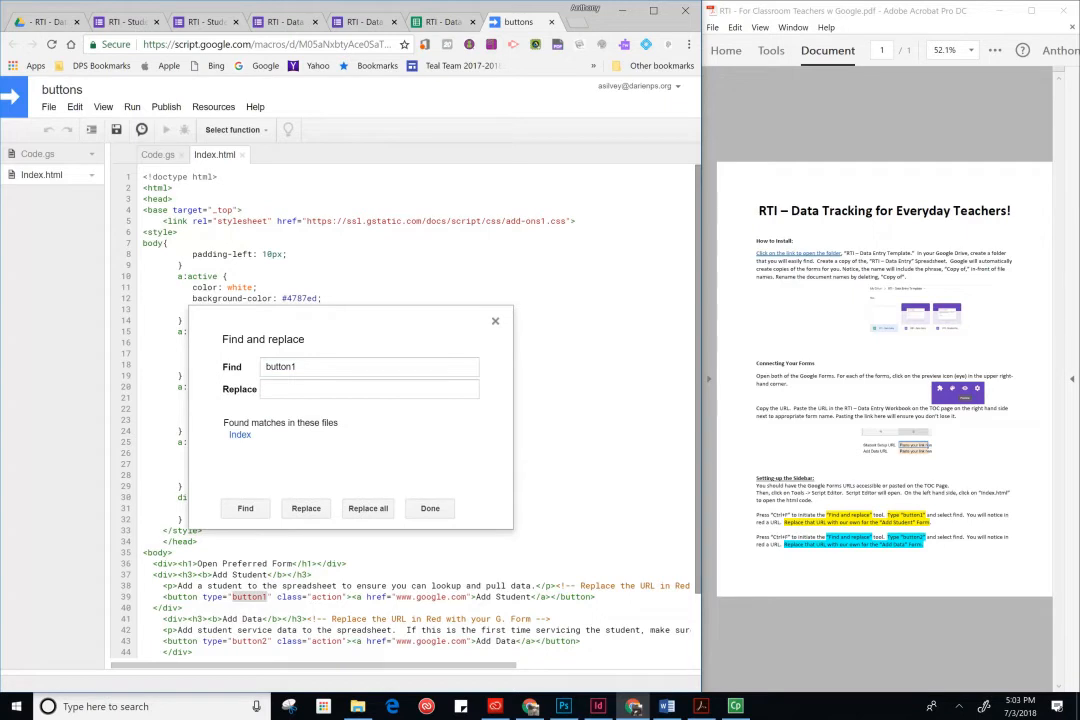
pyautogui.click(467, 597)
pyautogui.moveTo(467, 597); pyautogui.dragTo(396, 597)
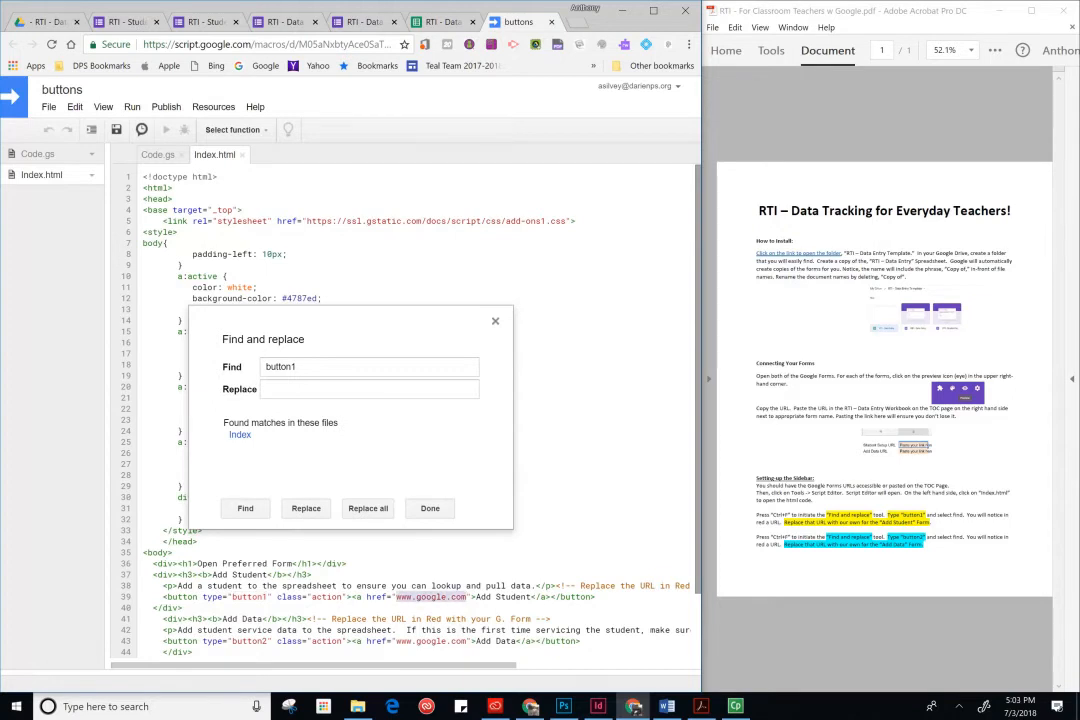
pyautogui.write('https://docs.google.com/forms/d/e/1FAIpQLSfWTJTpVXTAw5pEDYT1wmJmSWVGty5TE_Wx1ilz5mmpaOqvMg/viewform')
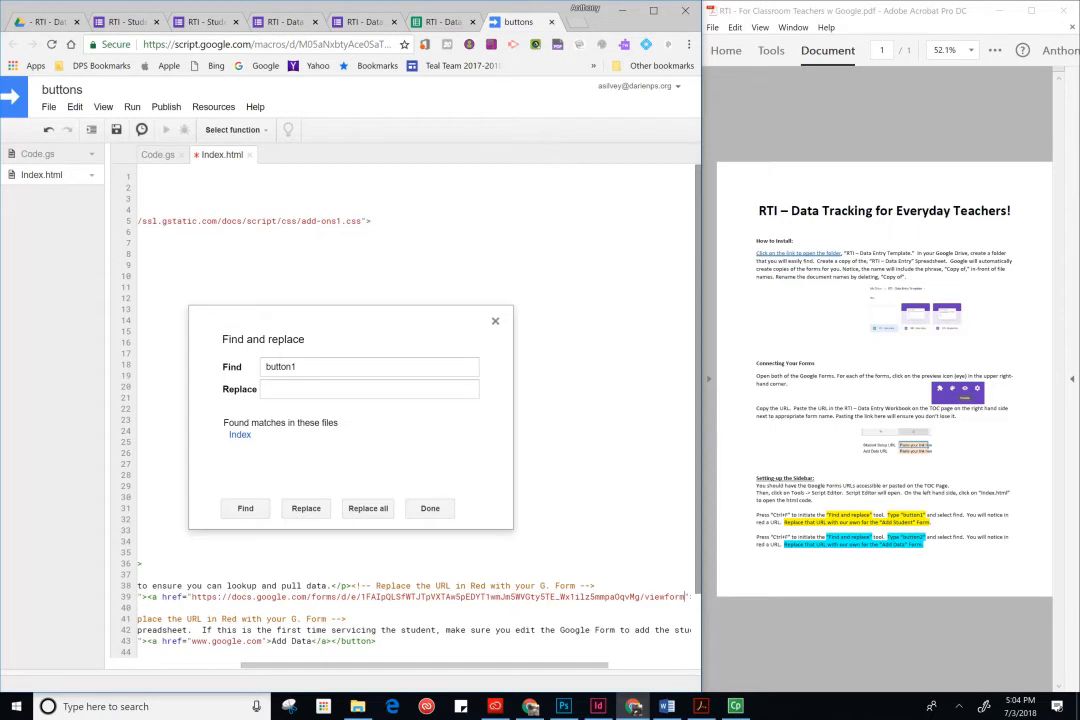
pyautogui.click(297, 367)
pyautogui.press('BackSpace')
pyautogui.write('2')
pyautogui.press('Return')
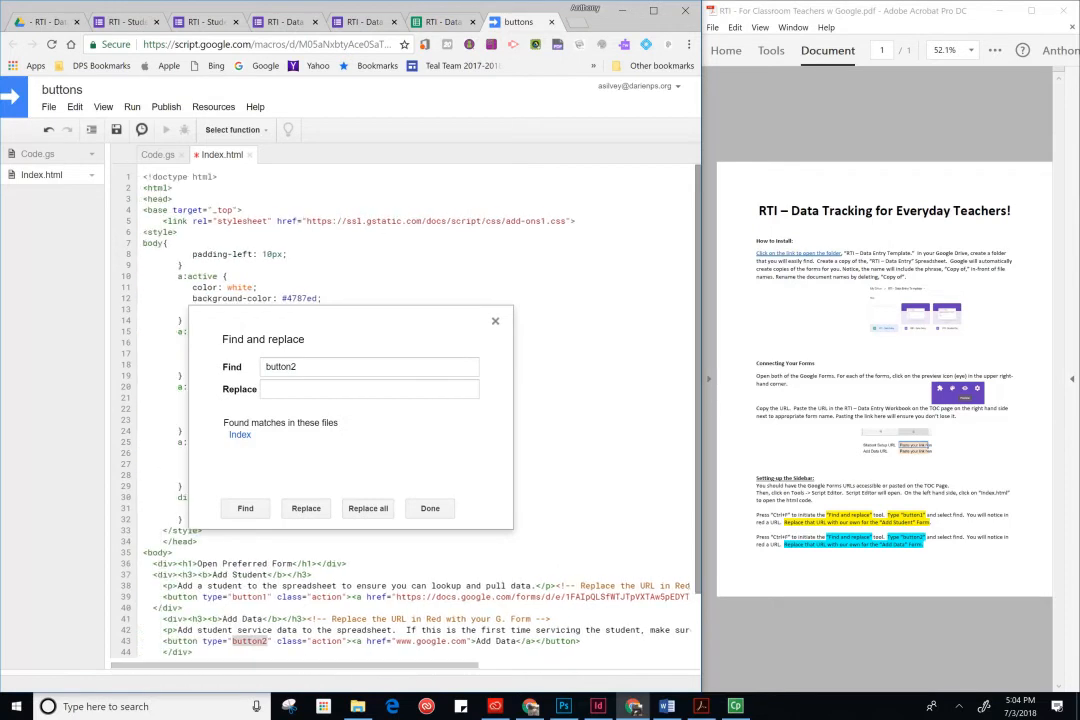
pyautogui.moveTo(397, 641); pyautogui.dragTo(467, 641)
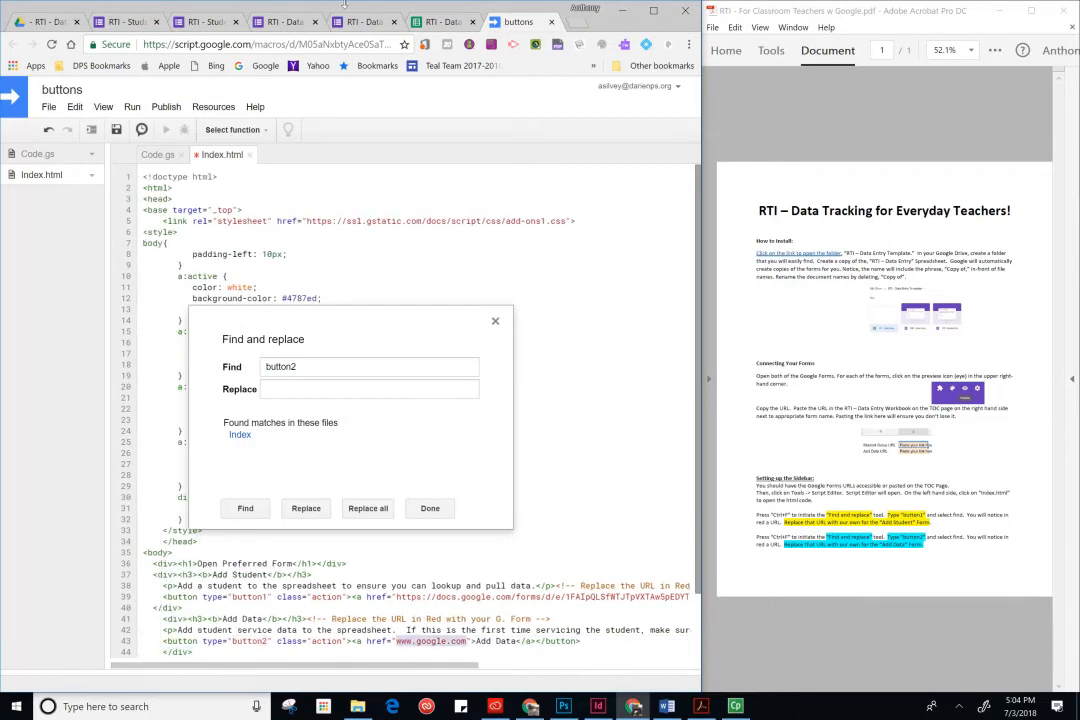
# - Copy the Add Data form URL from its cell on the TOC sheet and return to the script
pyautogui.click(432, 22)
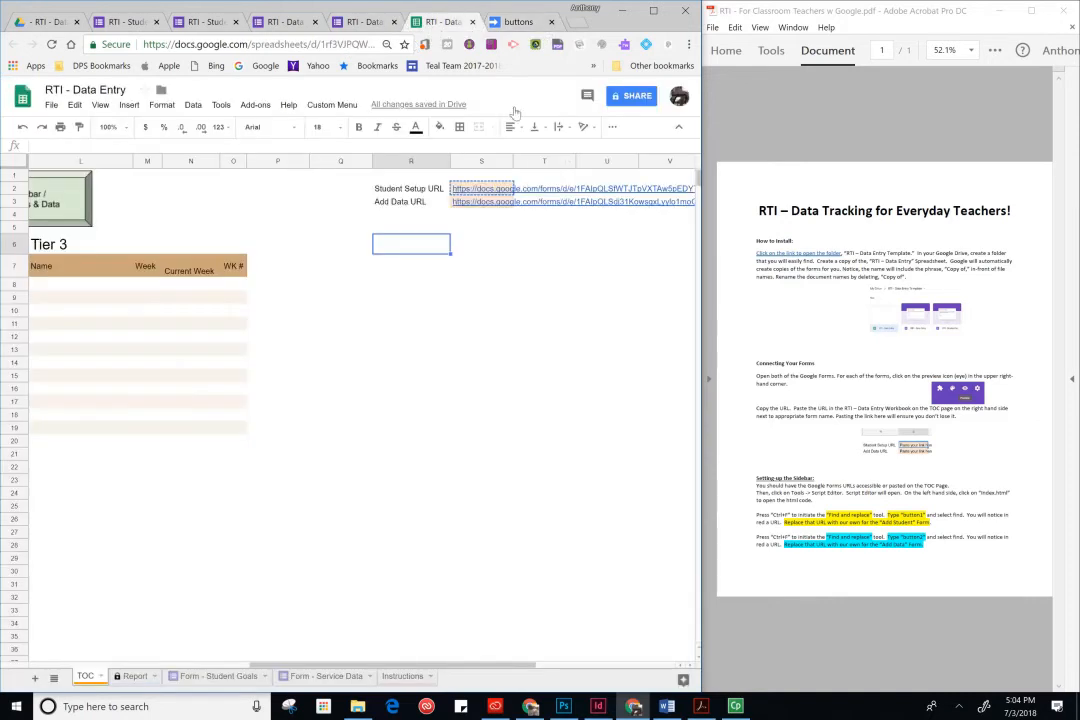
pyautogui.click(482, 214)
pyautogui.click(490, 202)
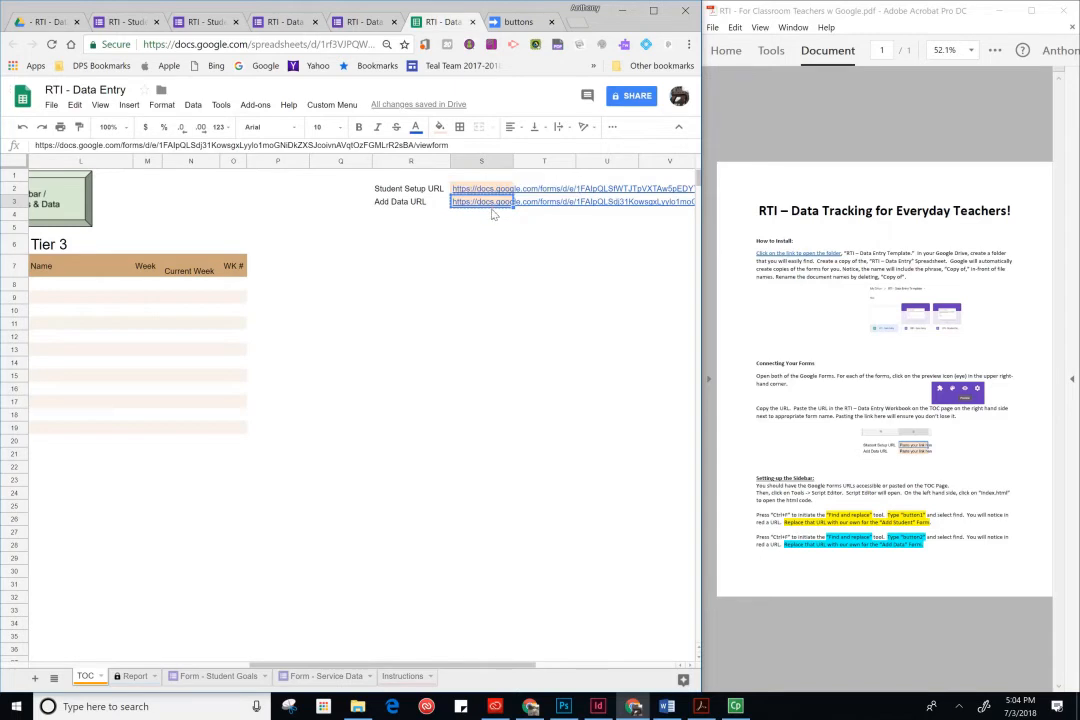
pyautogui.click(518, 22)
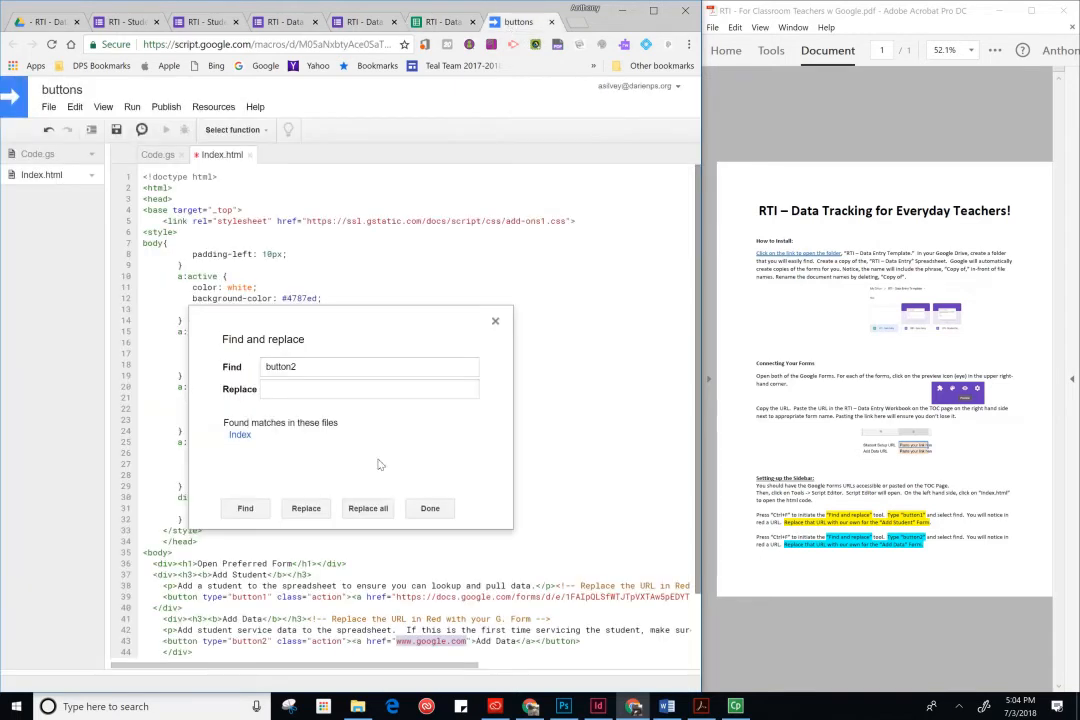
pyautogui.click(368, 389)
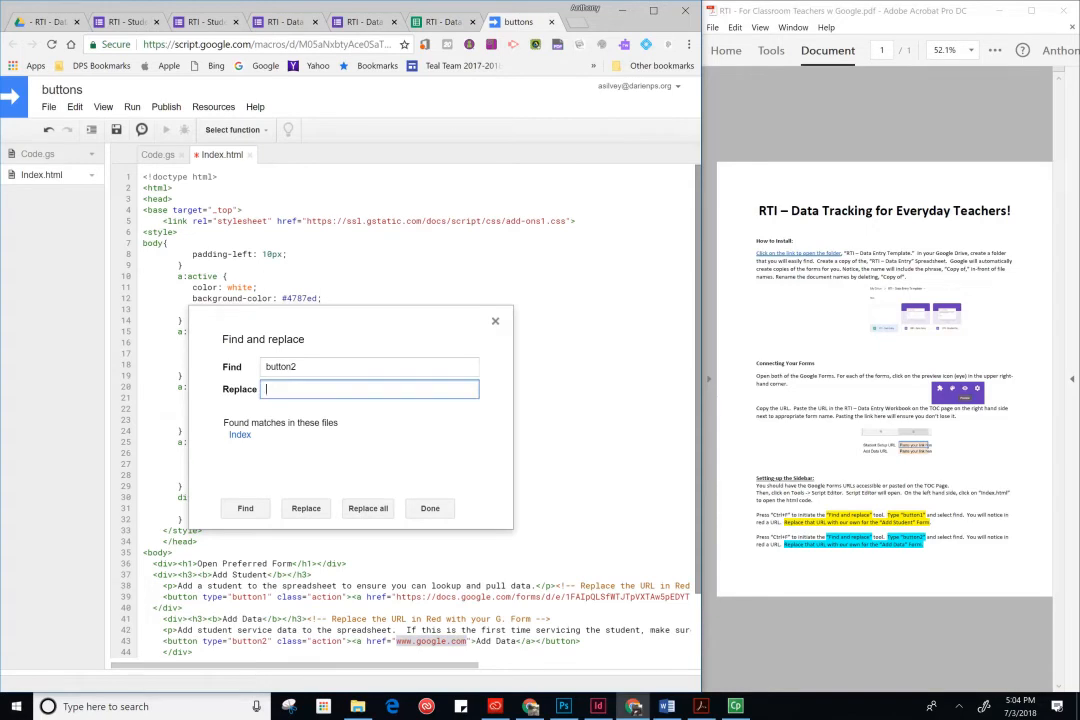
pyautogui.click(299, 367)
pyautogui.click(322, 389)
pyautogui.click(437, 641)
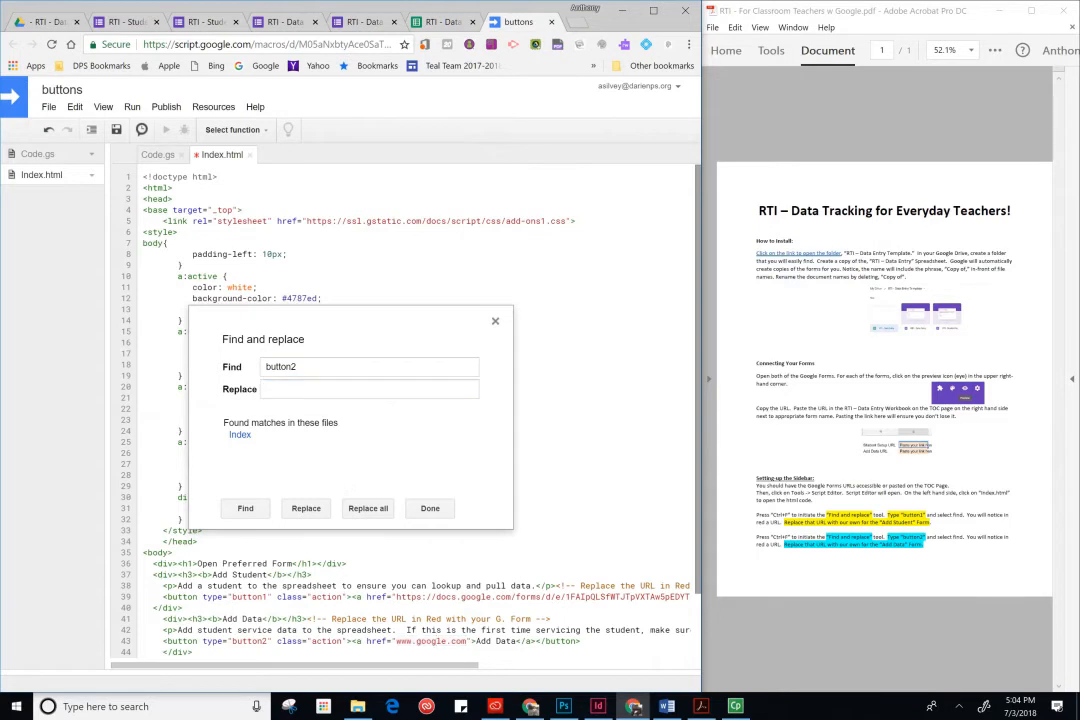
pyautogui.press('Escape')
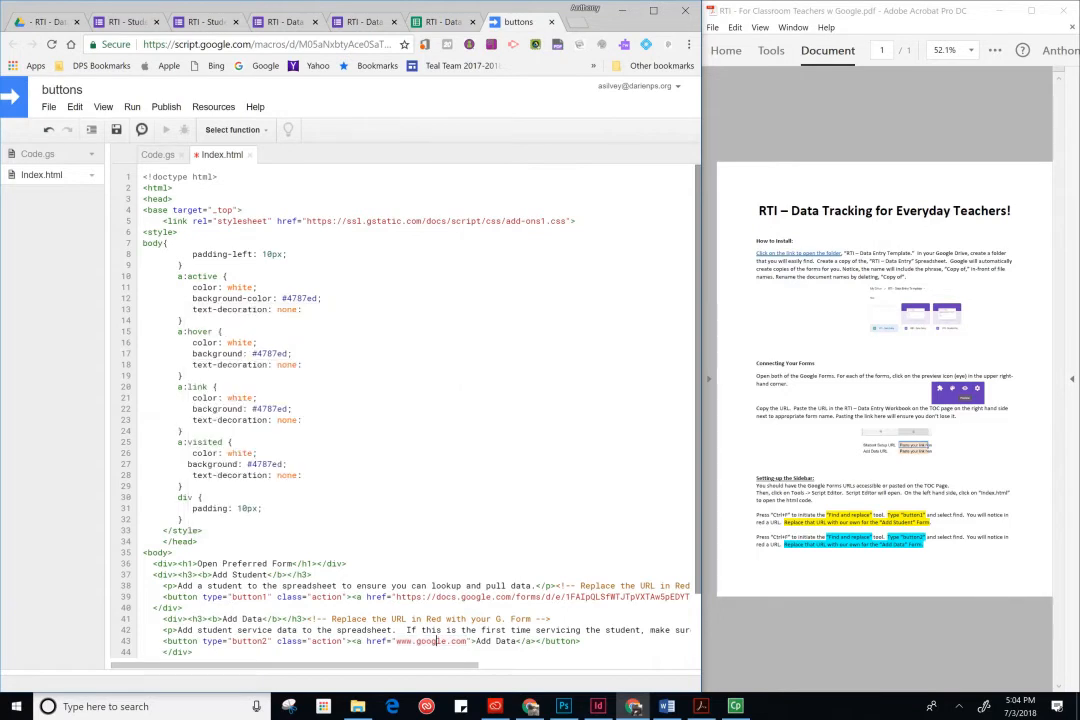
pyautogui.moveTo(467, 641); pyautogui.dragTo(396, 641)
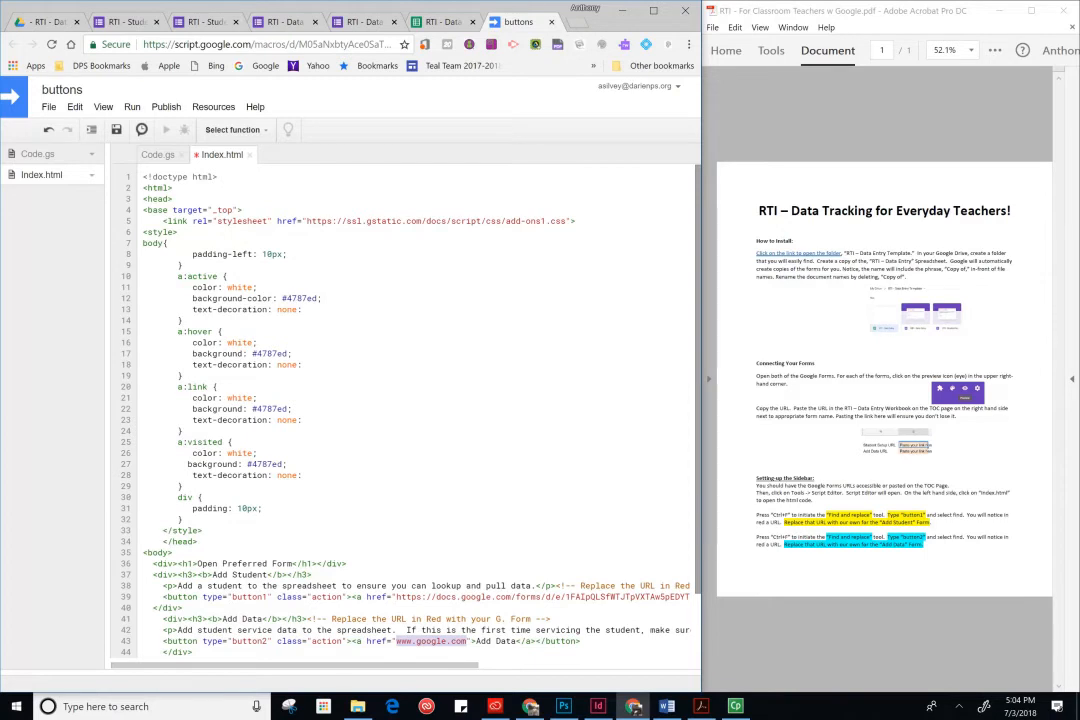
pyautogui.write('https://docs.google.com/forms/d/e/1FAIpQLSdj3lKowsgxLyy1o1moGNiDkZXSJcoivnAVqtOzFGMLrR2sBA/viewform')
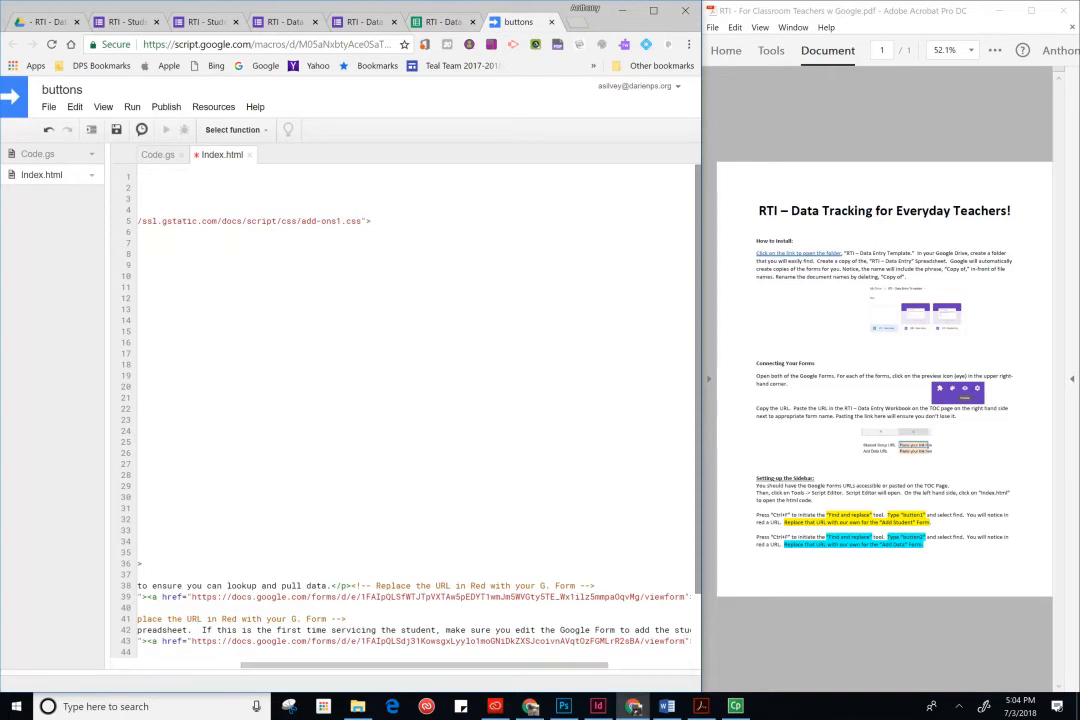
pyautogui.scroll(-2, 400, 410)
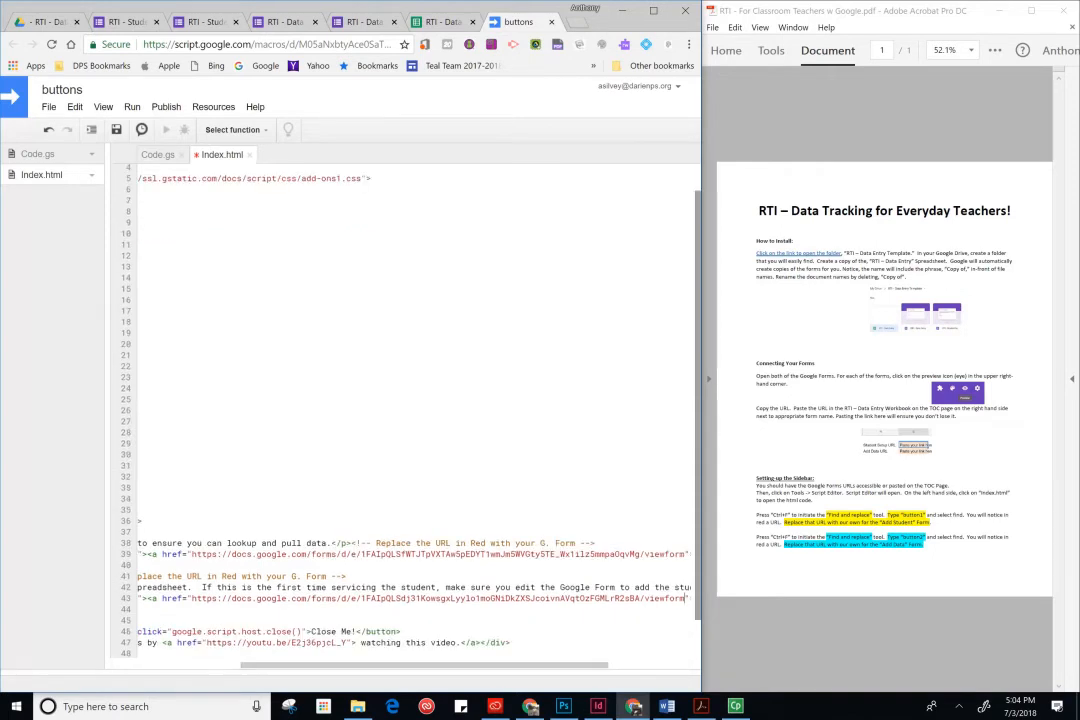
pyautogui.click(117, 130)
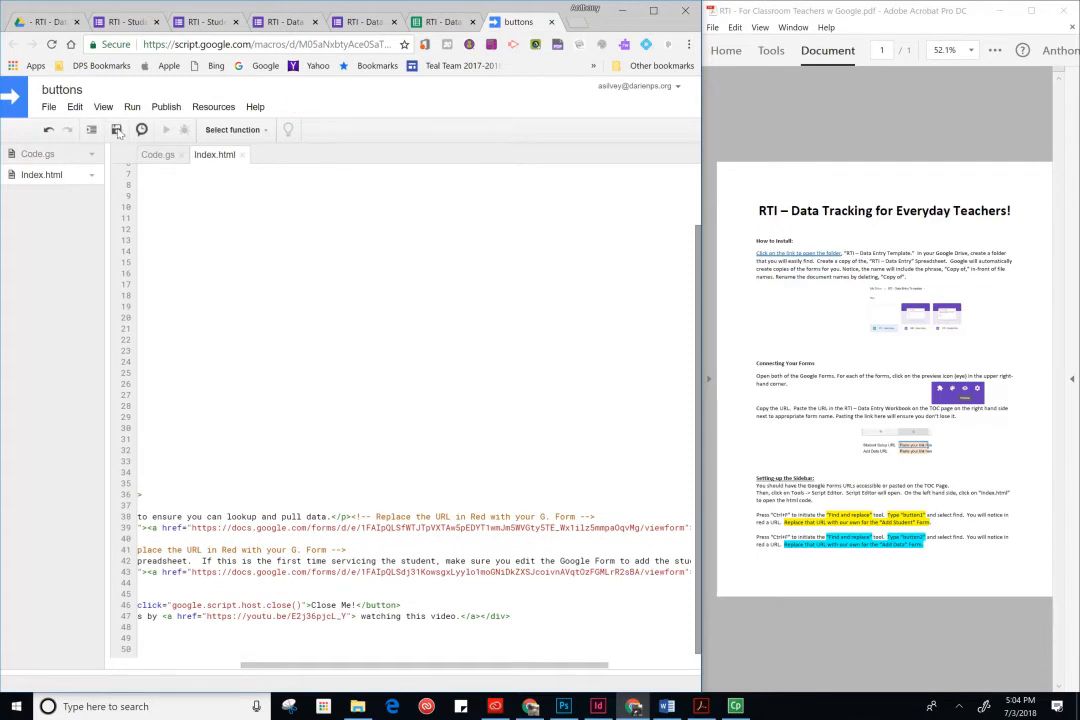
# - Close the script editor, scroll the TOC sheet back to its first columns and open the Custom Menu
pyautogui.click(552, 23)
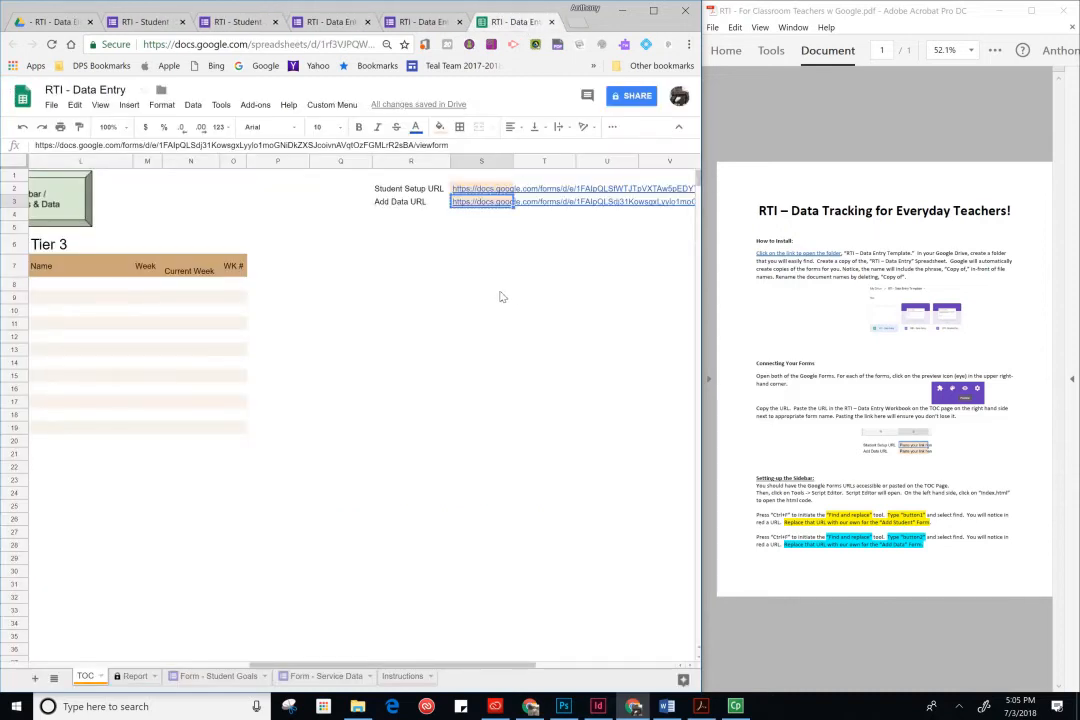
pyautogui.click(513, 662)
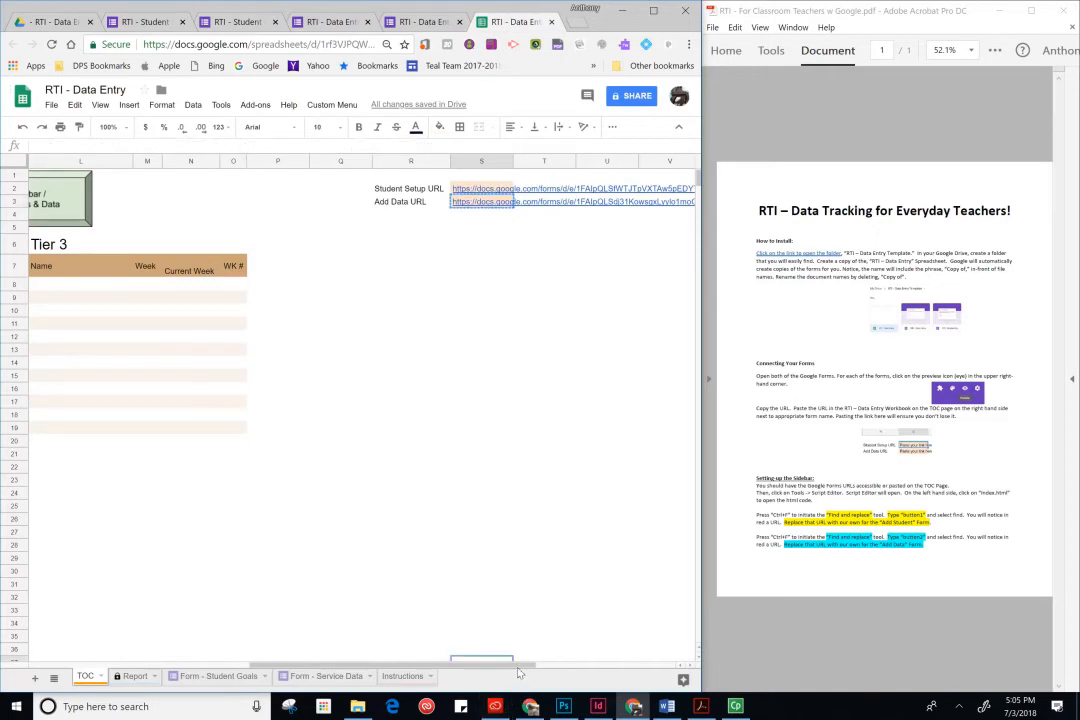
pyautogui.moveTo(515, 664); pyautogui.dragTo(433, 658)
pyautogui.hscroll(-1, 373, 655)
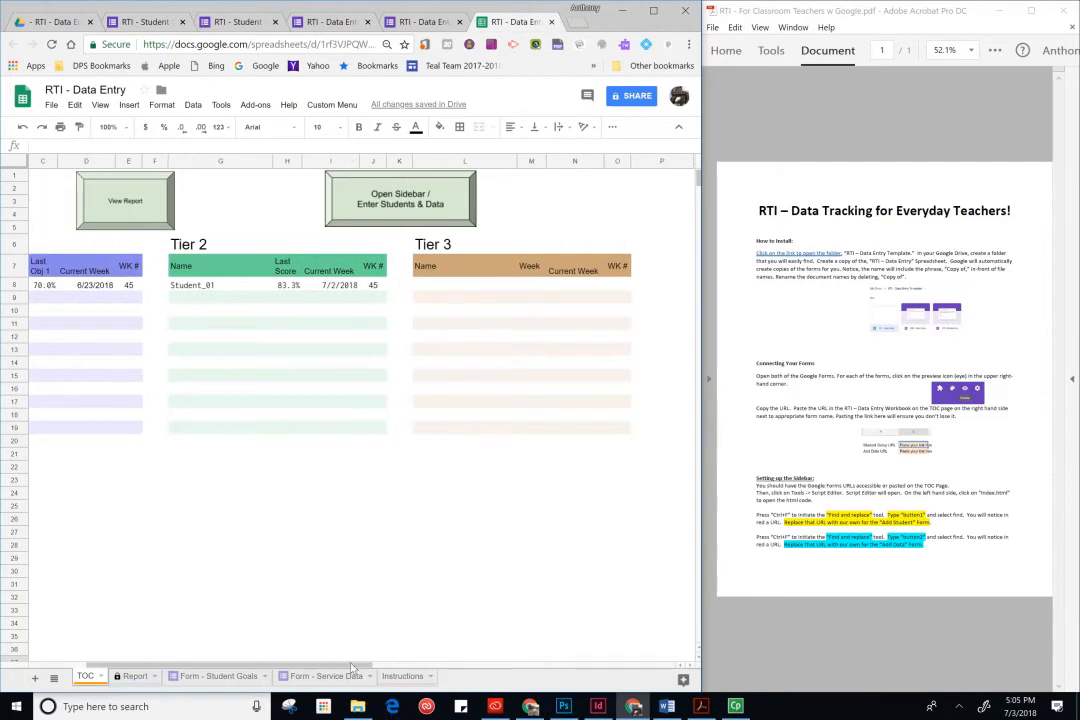
pyautogui.hscroll(-2, 360, 660)
pyautogui.click(332, 104)
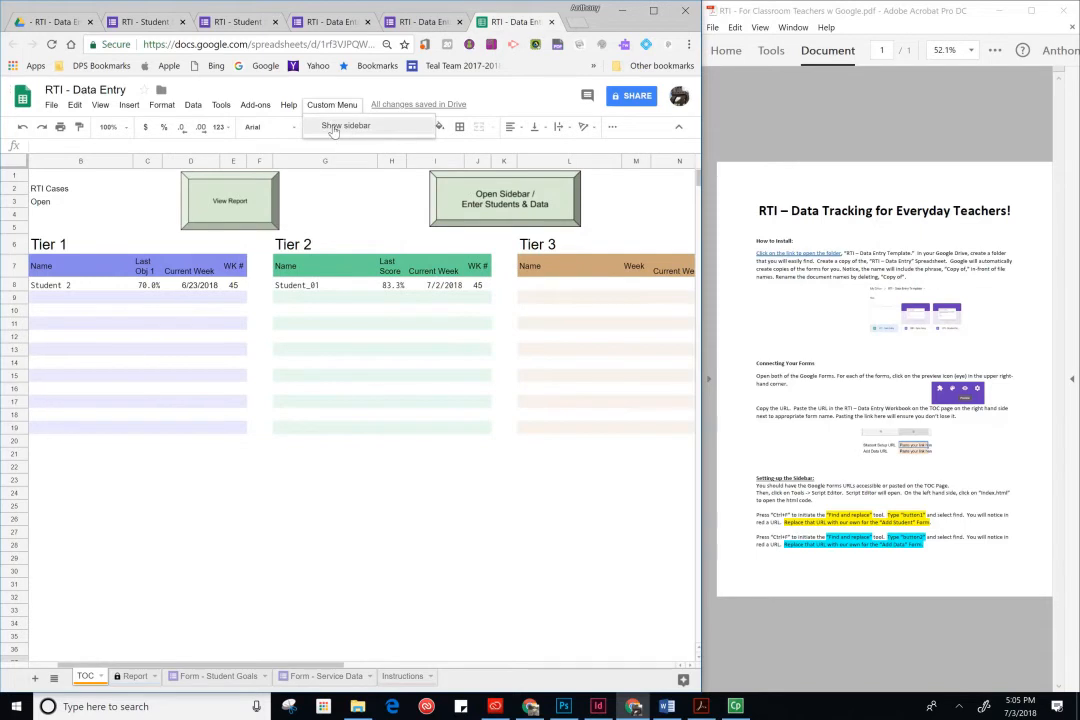
pyautogui.click(345, 214)
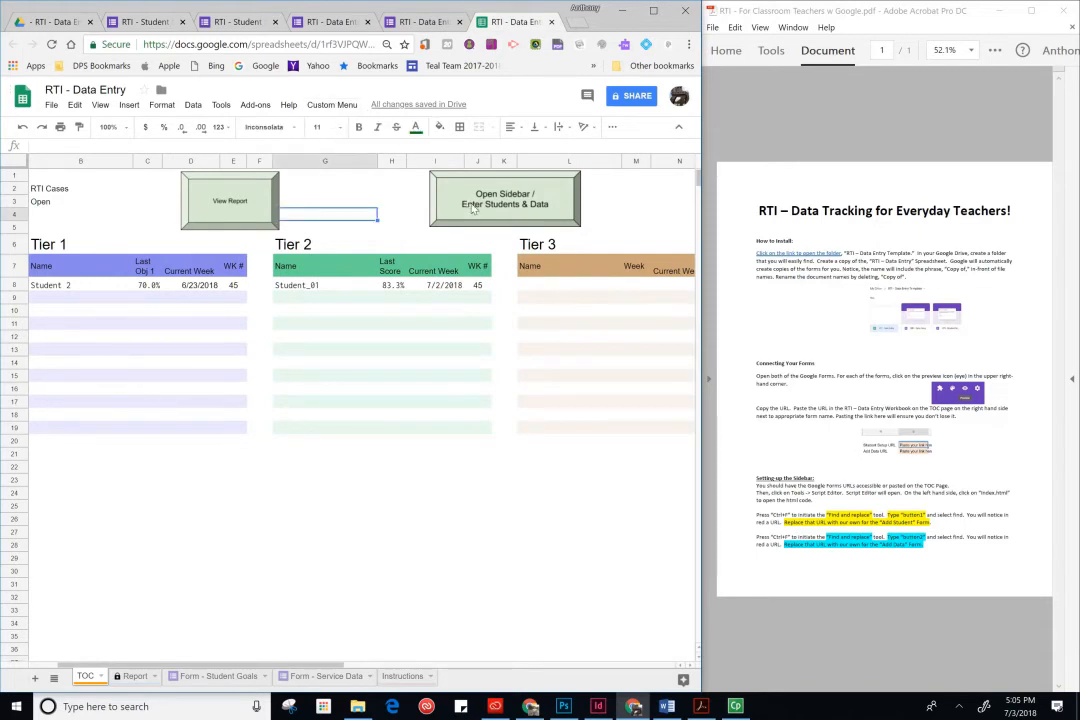
# - Open the form sidebar and look through each sheet of the workbook before returning to TOC
pyautogui.click(474, 208)
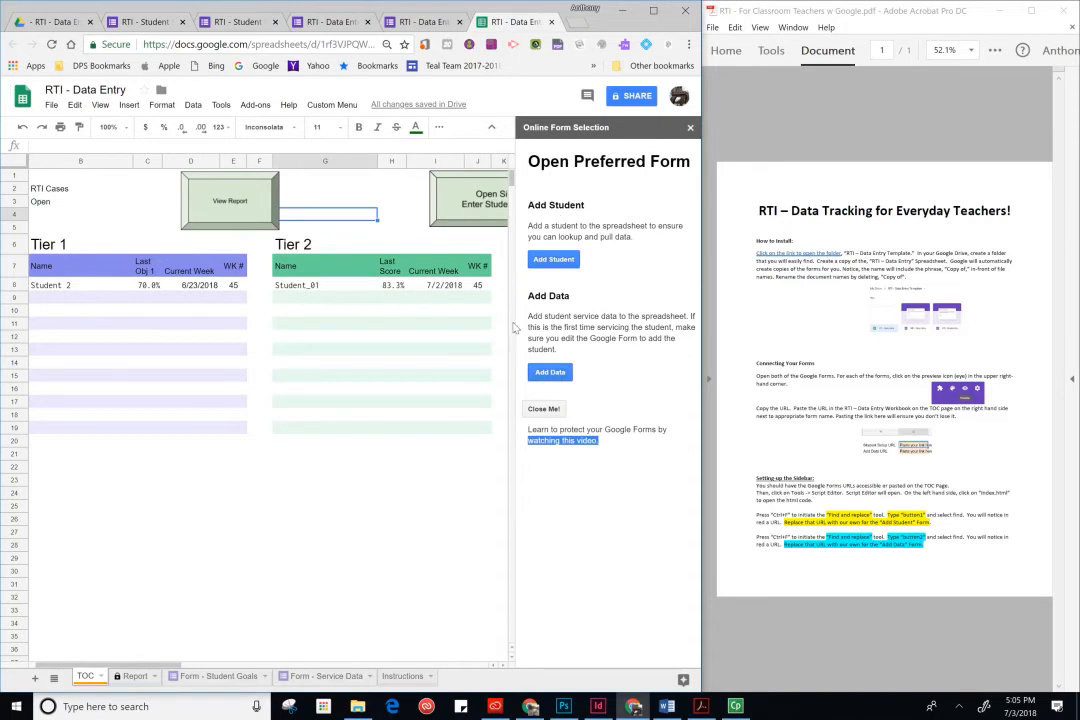
pyautogui.click(203, 682)
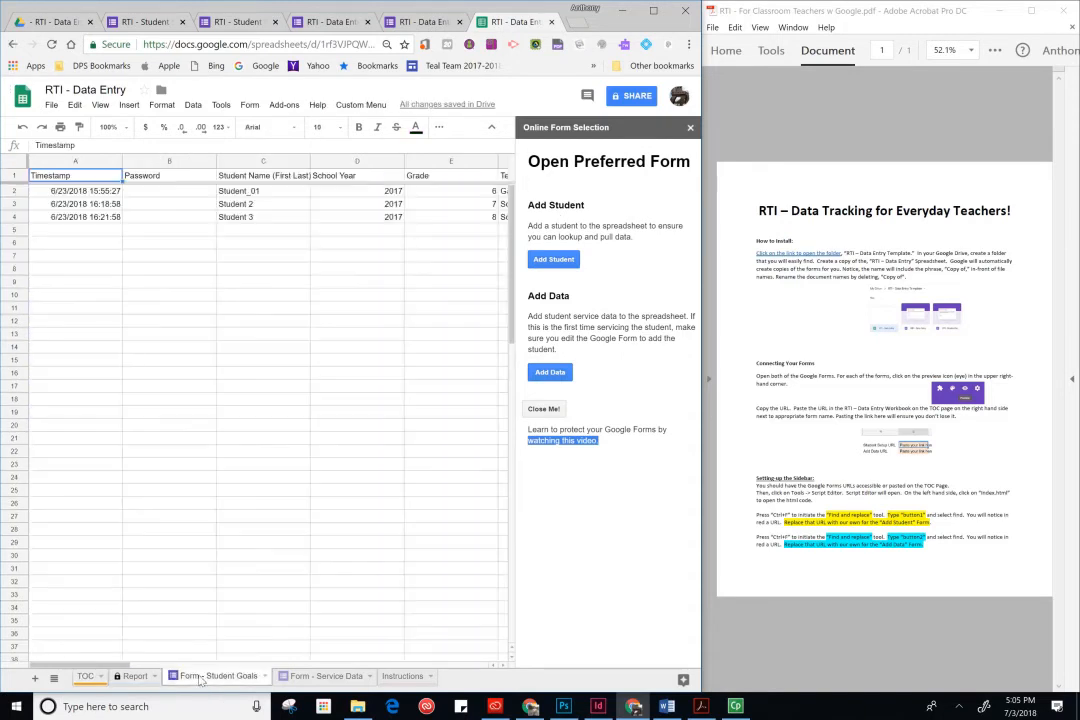
pyautogui.click(136, 680)
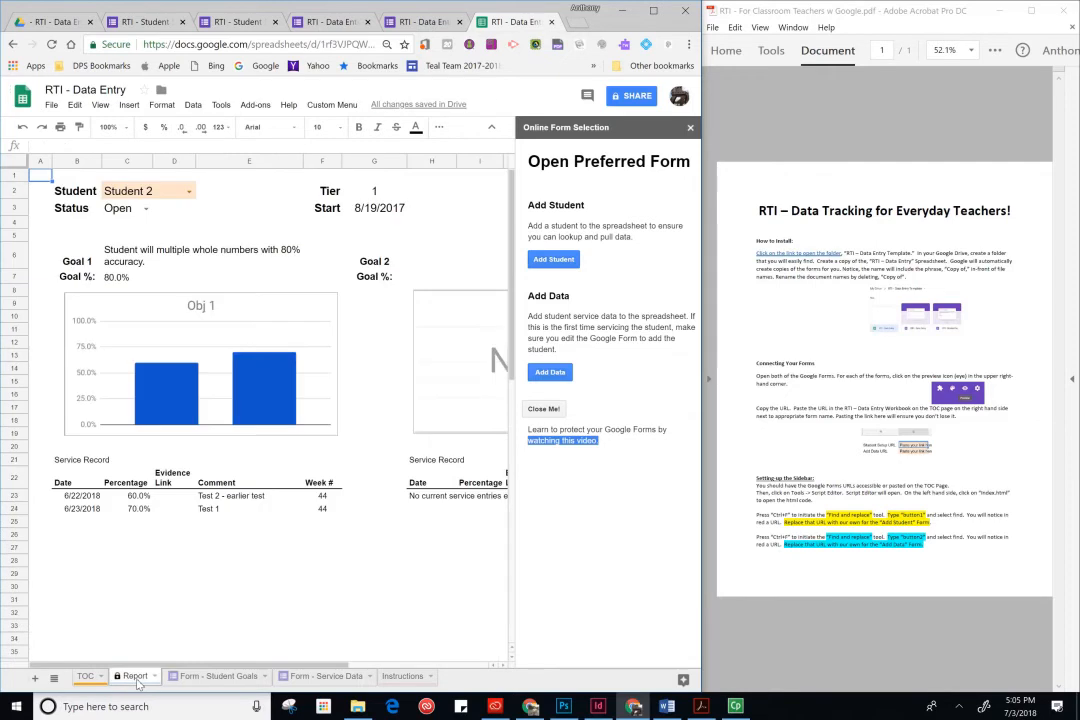
pyautogui.click(204, 680)
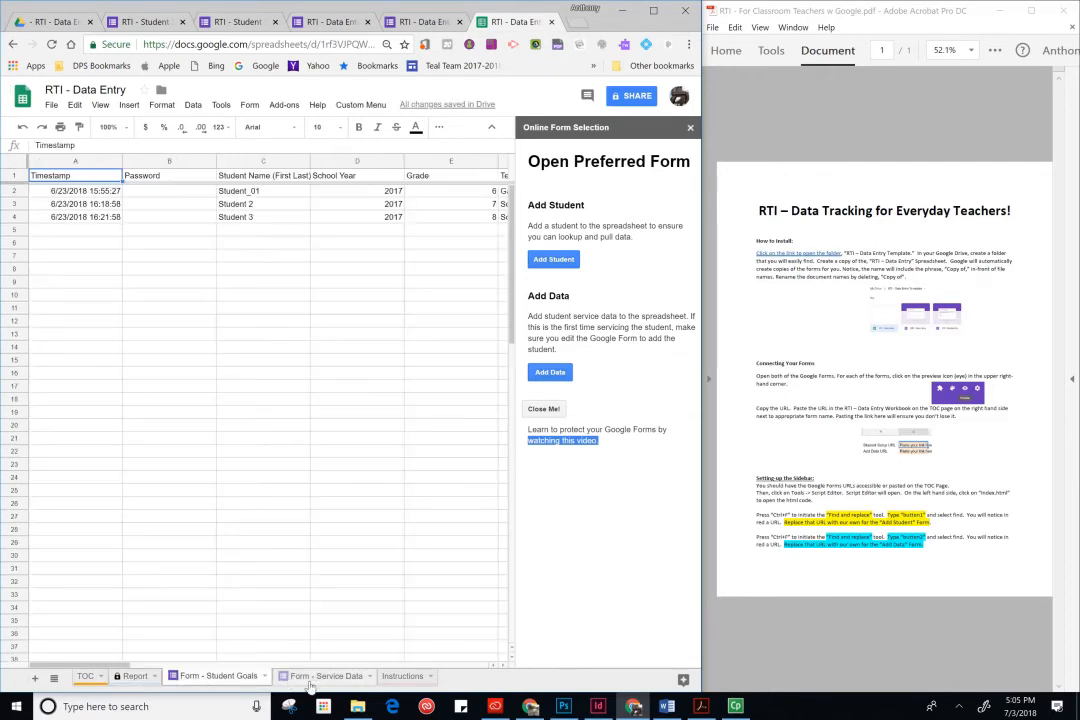
pyautogui.click(325, 677)
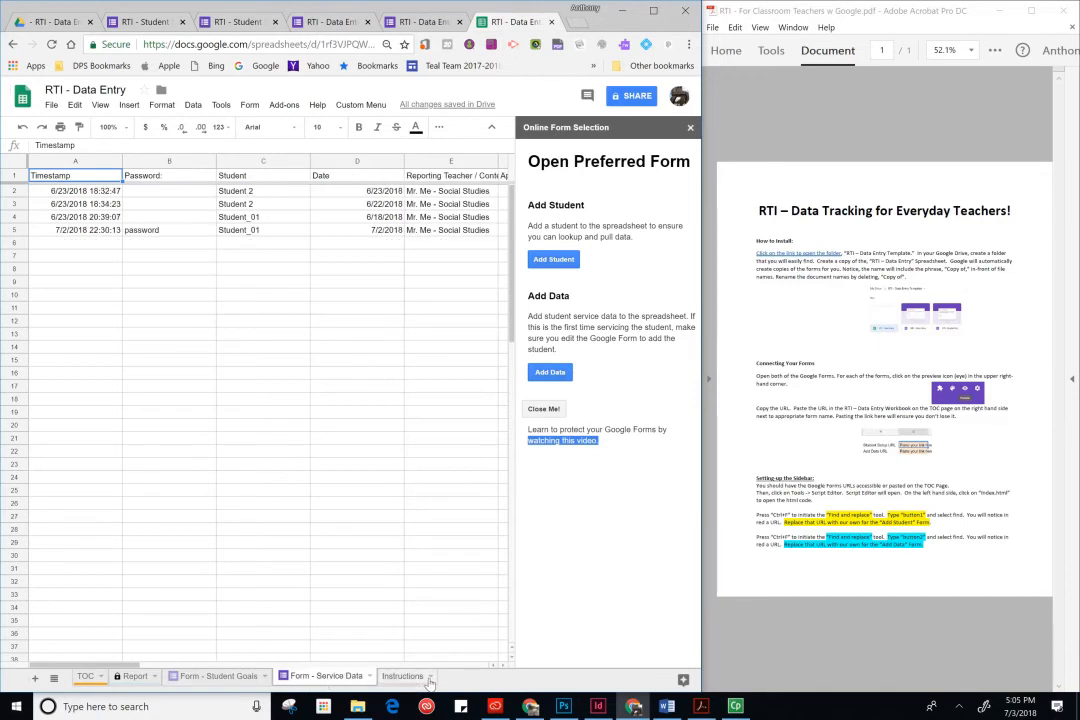
pyautogui.click(405, 677)
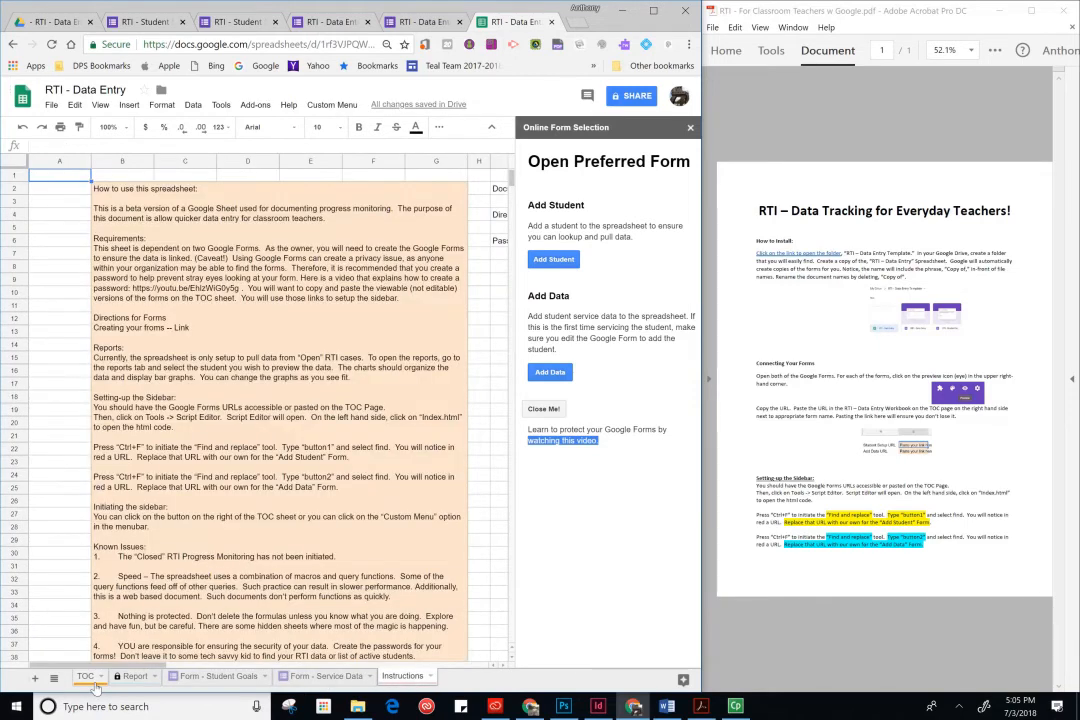
pyautogui.click(90, 679)
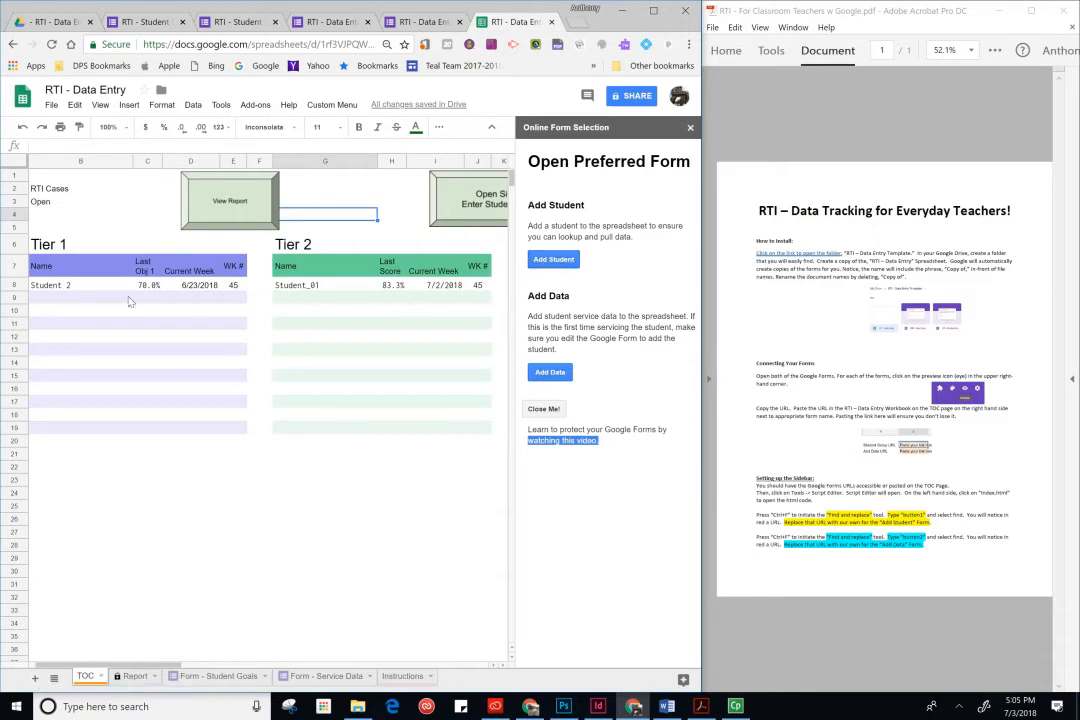
# - Open the Add Student form from the sidebar, enter the form password and continue
pyautogui.click(556, 263)
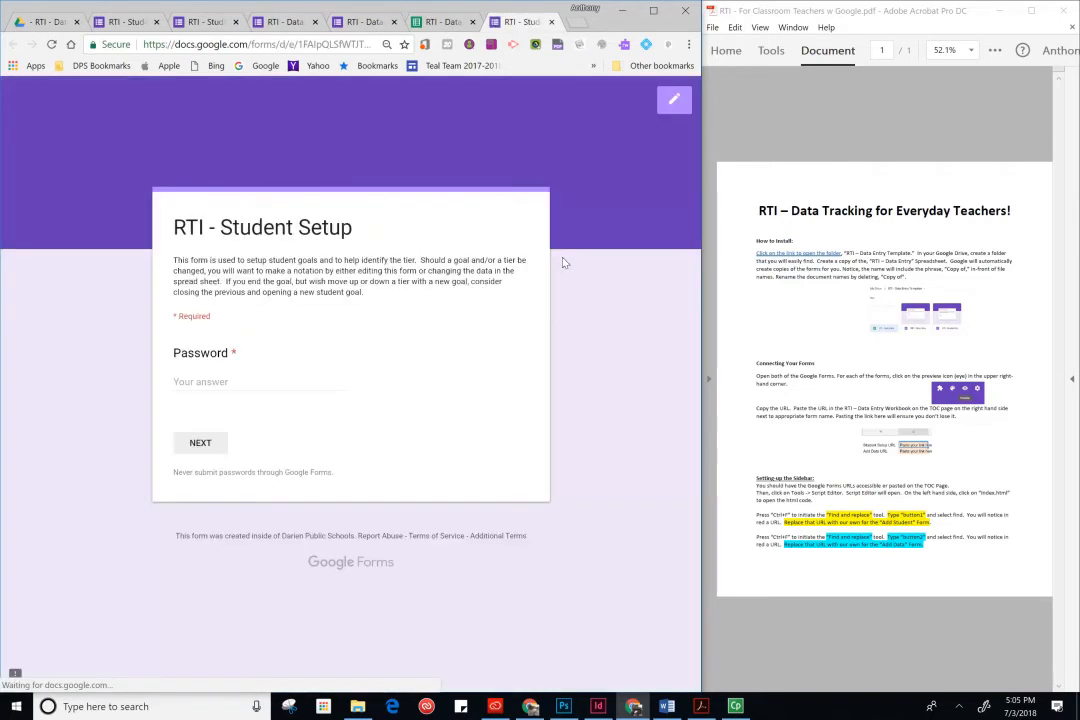
pyautogui.click(259, 382)
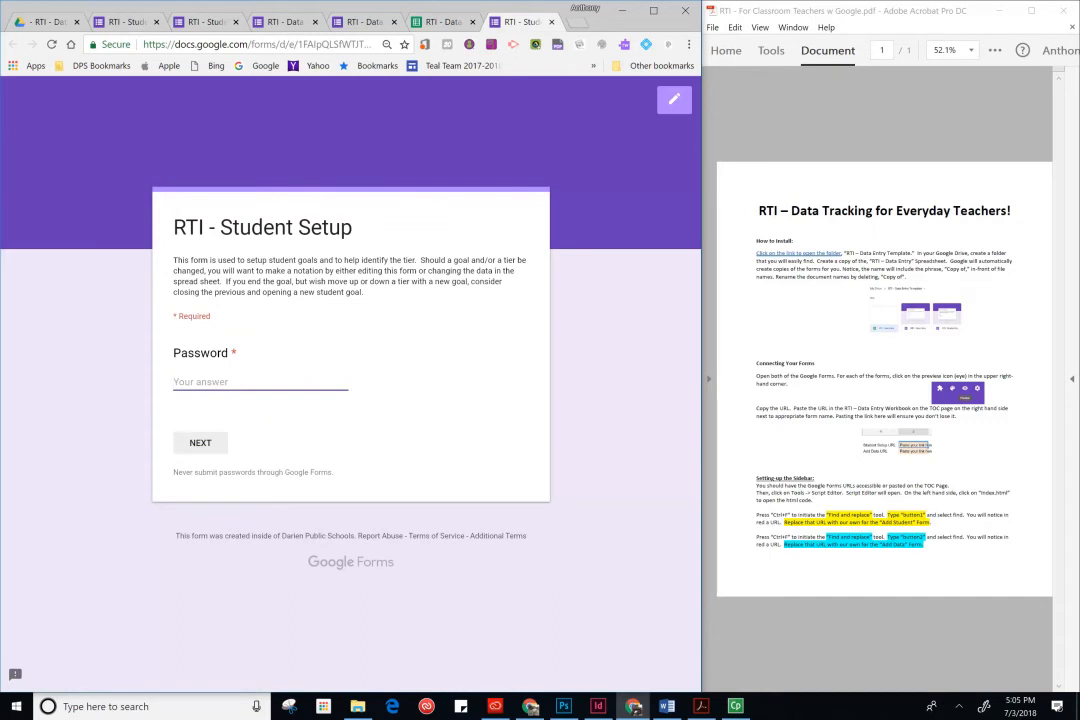
pyautogui.write('password')
pyautogui.click(208, 445)
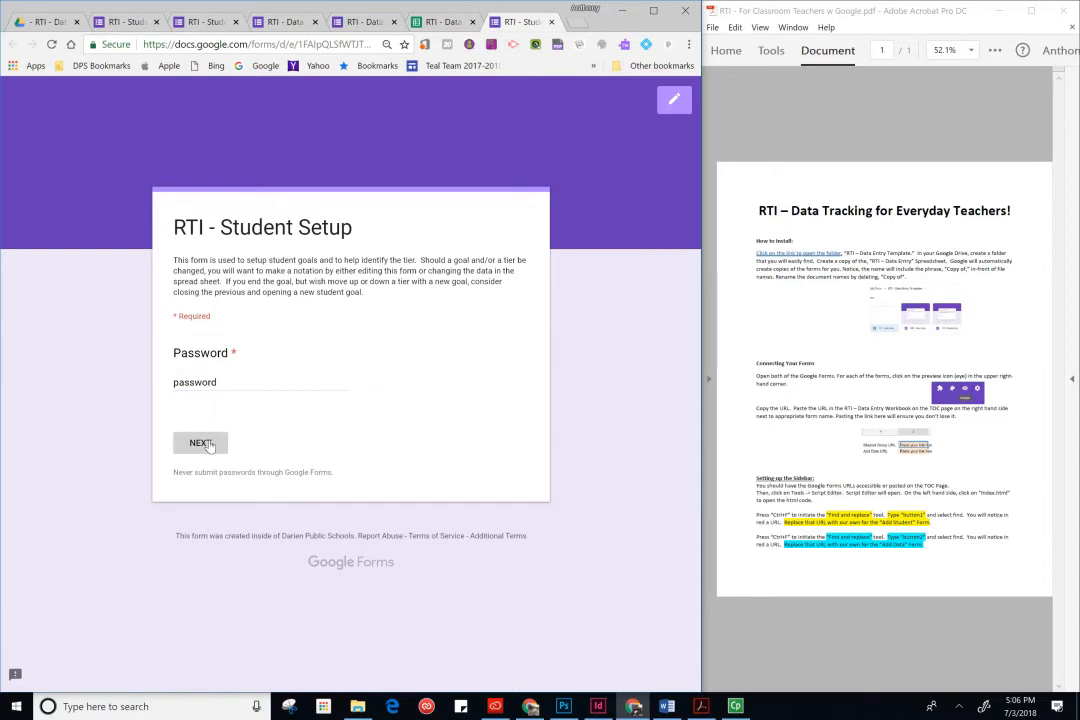
pyautogui.click(208, 445)
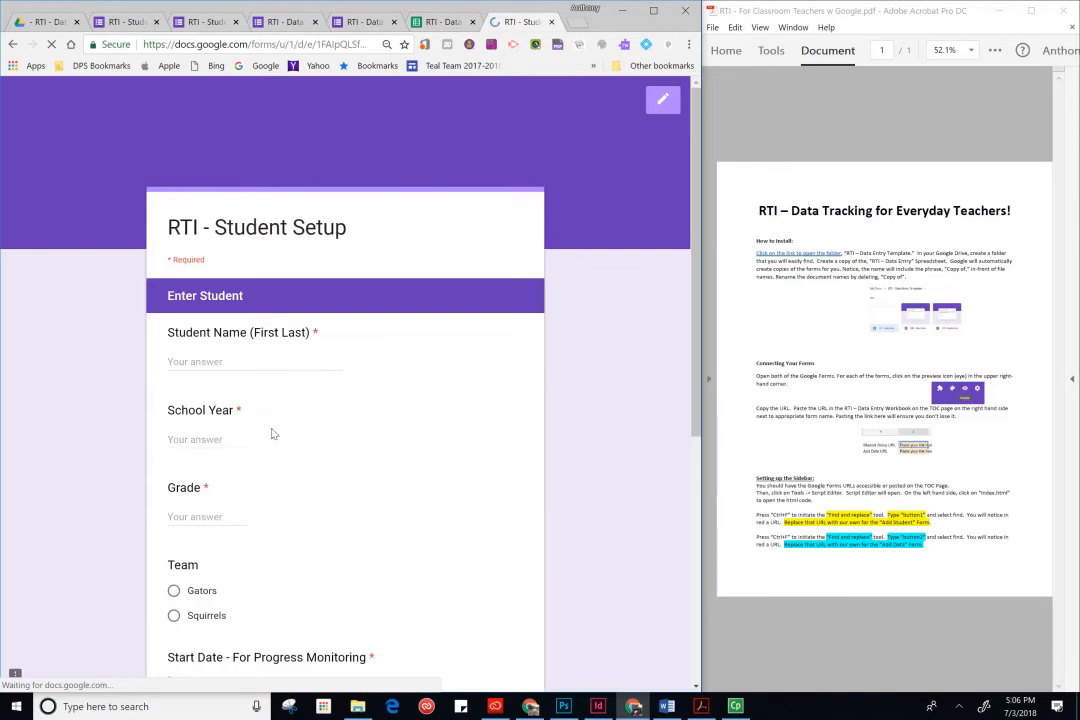
# - Enter the student name Student Micro, school year 2019 and grade 8
pyautogui.click(235, 363)
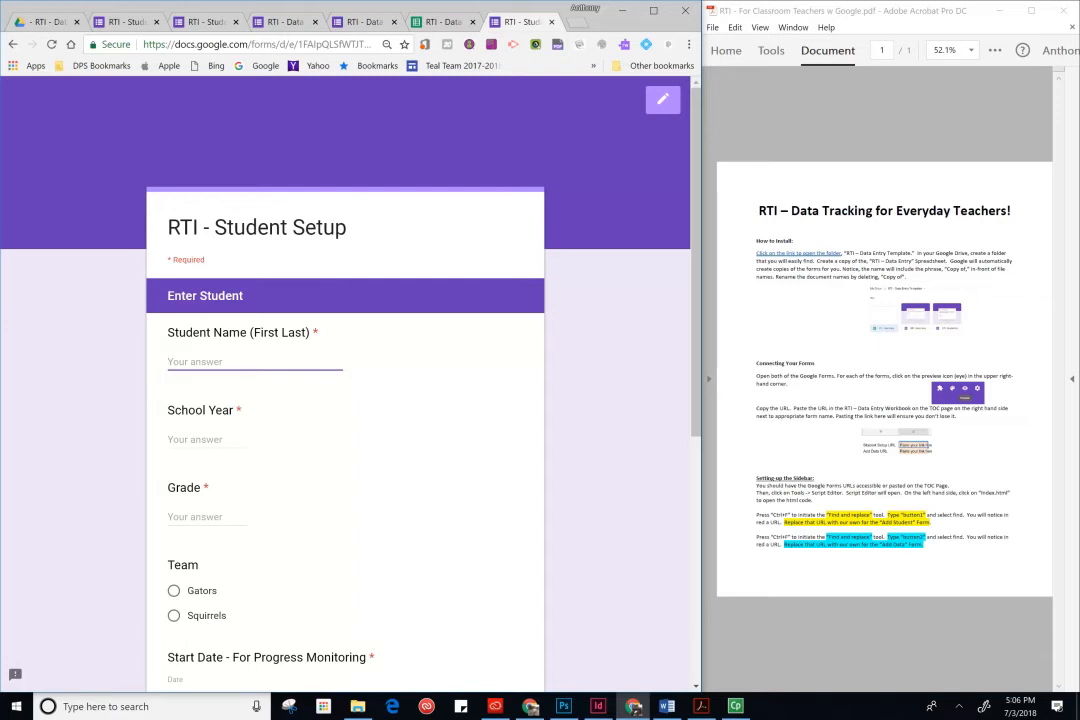
pyautogui.write('Student Micro')
pyautogui.press('Tab')
pyautogui.write('201')
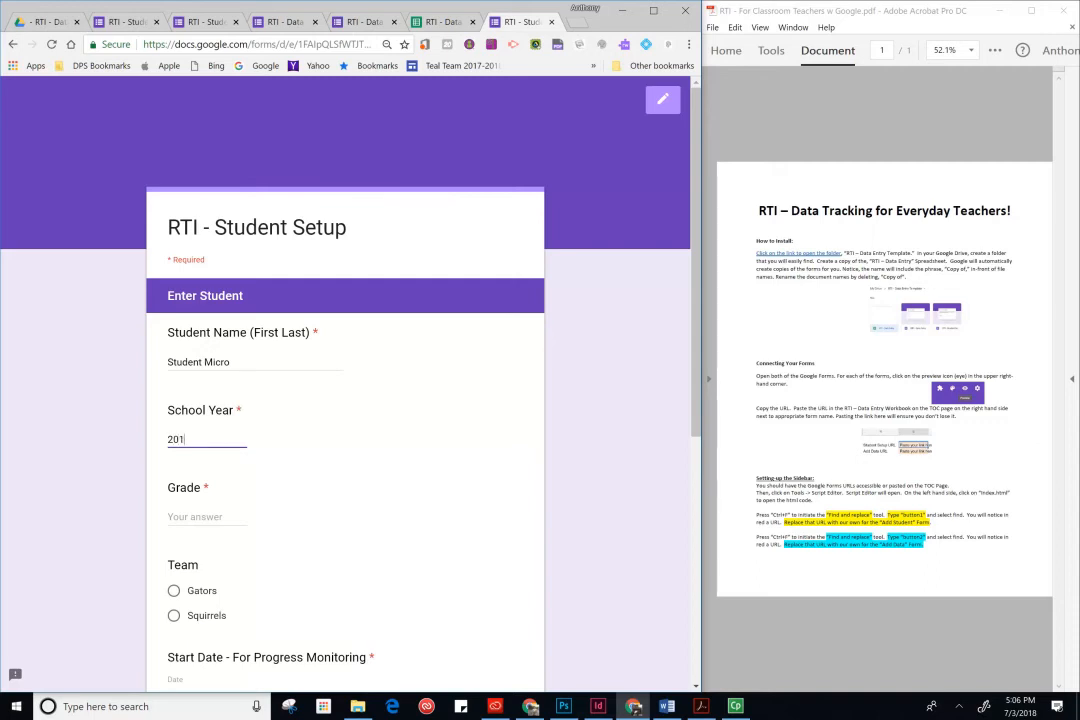
pyautogui.write('9')
pyautogui.click(210, 514)
pyautogui.write('8')
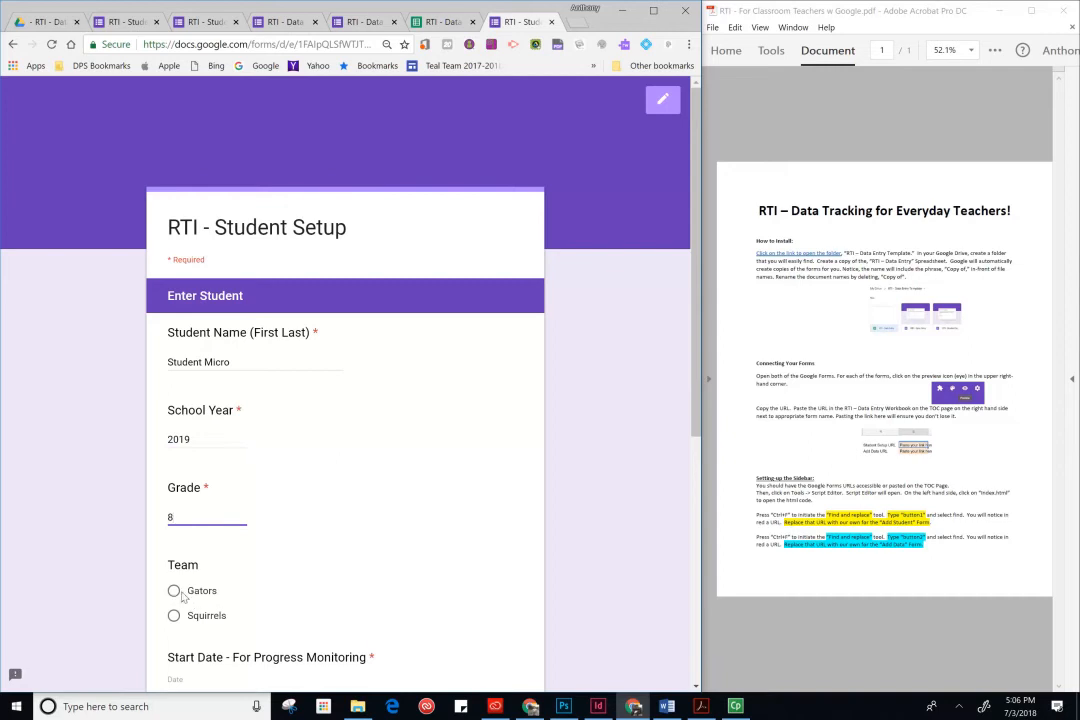
# - Choose the Gators team and set the progress-monitoring start date to 07/09/2018
pyautogui.press('Tab')
pyautogui.press('space')
pyautogui.scroll(-2, 278, 598)
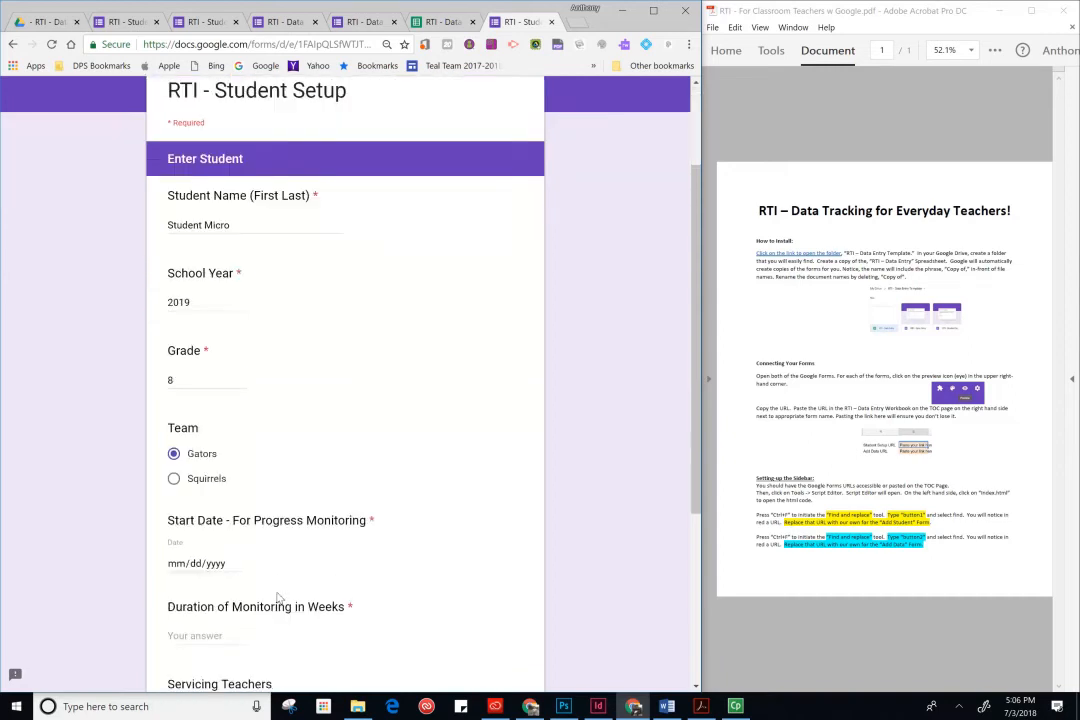
pyautogui.click(230, 496)
pyautogui.click(234, 494)
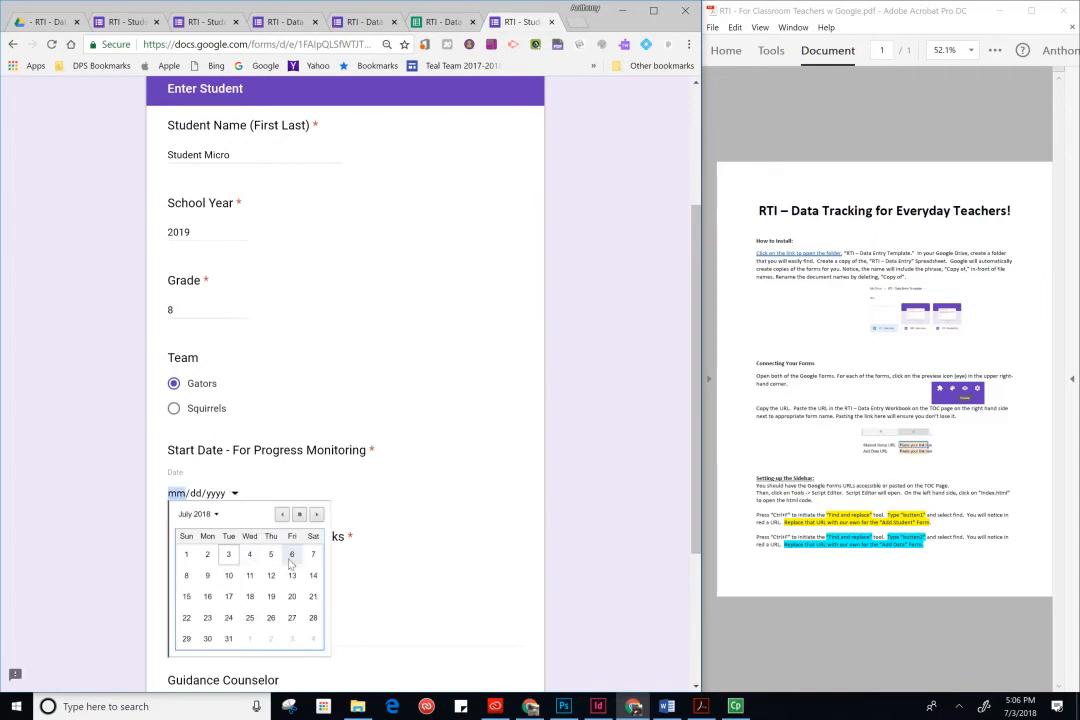
pyautogui.click(208, 576)
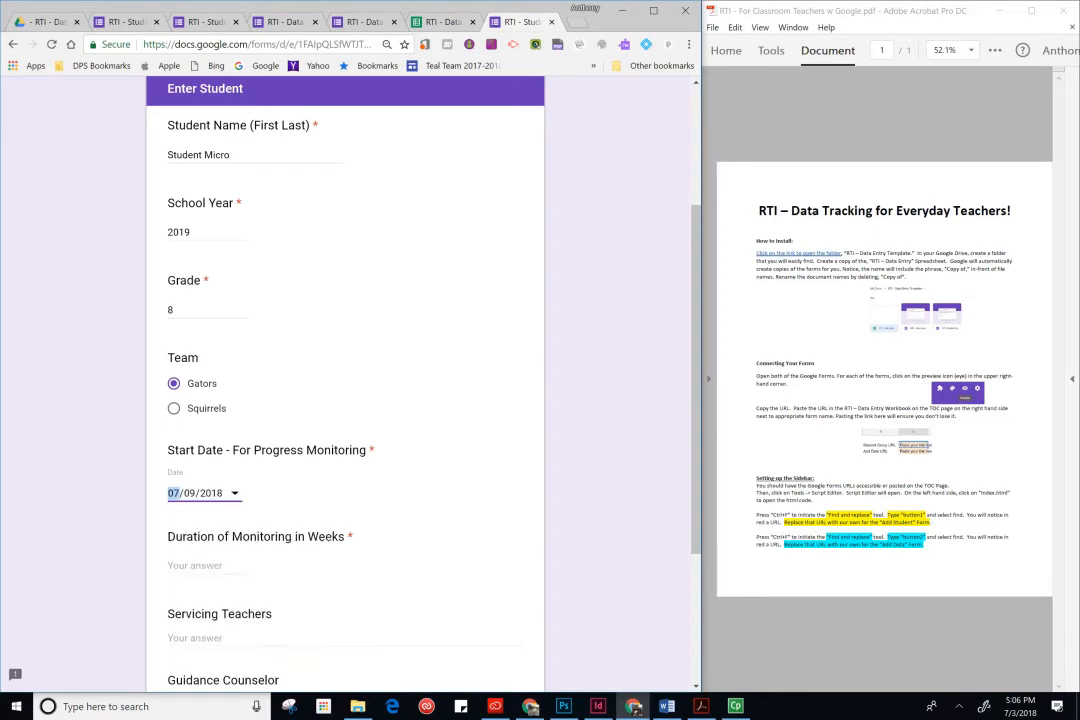
# - Set the monitoring duration to 8 weeks and the servicing teacher to Me
pyautogui.click(210, 567)
pyautogui.write('8')
pyautogui.click(300, 636)
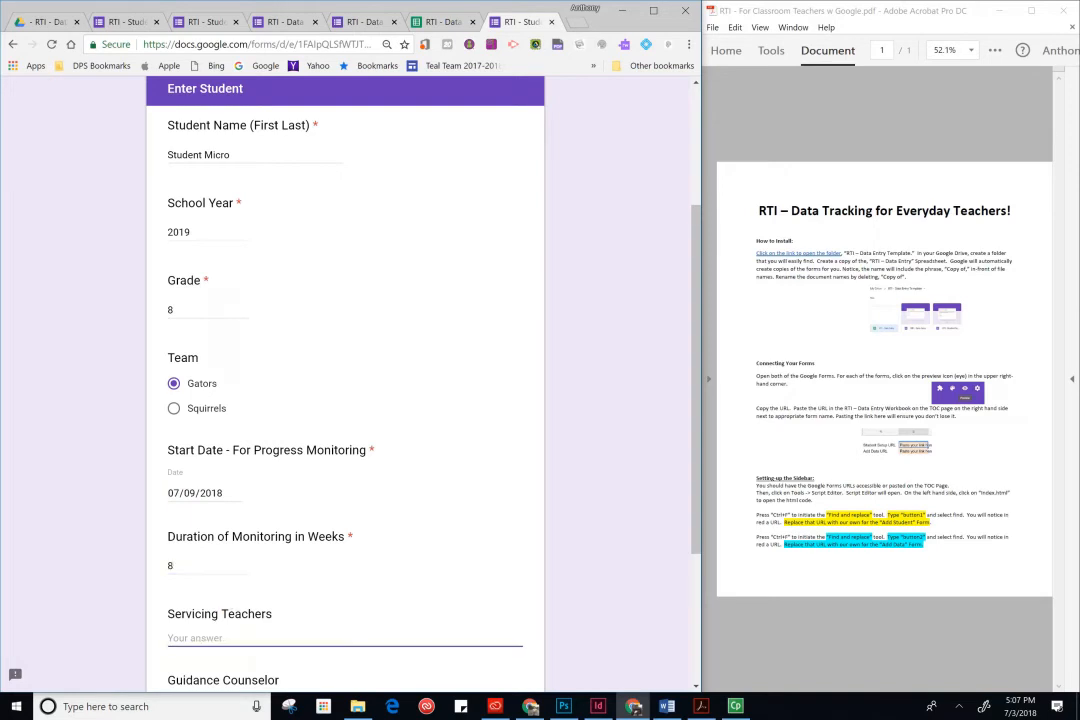
pyautogui.scroll(-2, 316, 555)
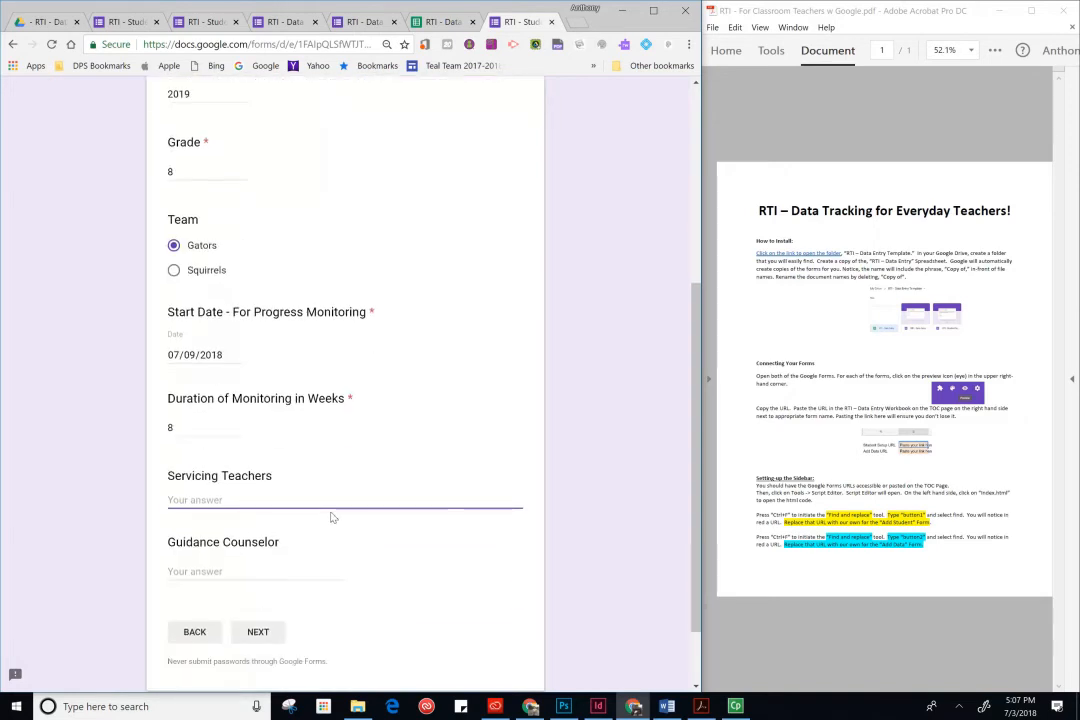
pyautogui.write('Me')
# - Enter That Person as guidance counselor and move to the next section
pyautogui.click(214, 575)
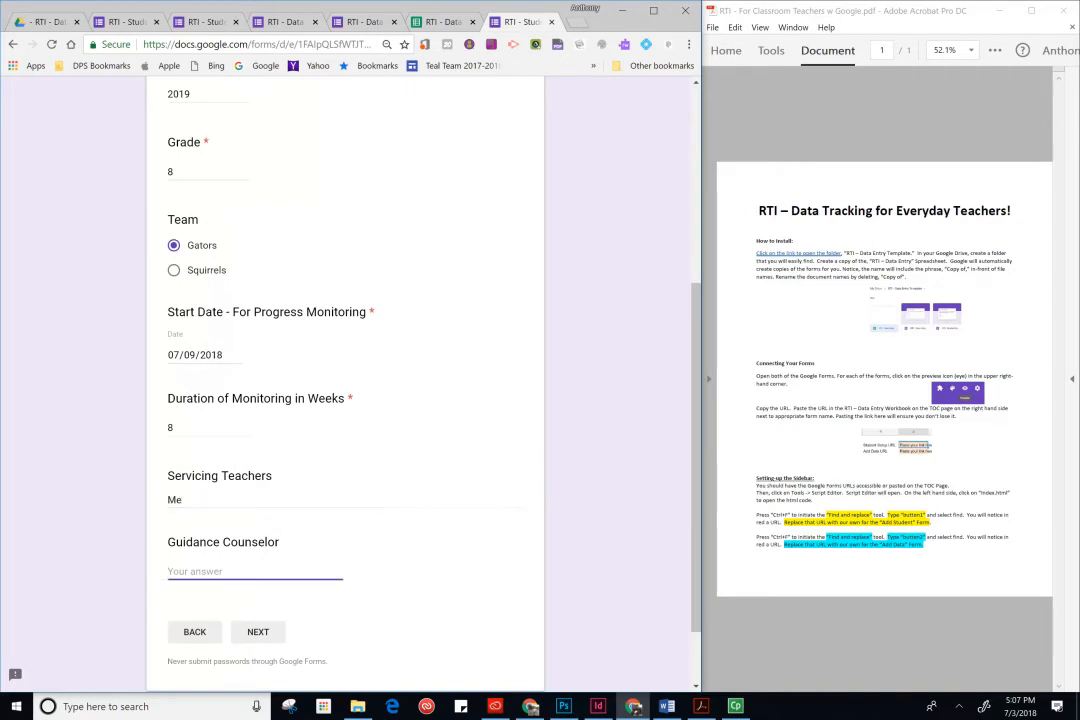
pyautogui.write('That Person')
pyautogui.click(261, 634)
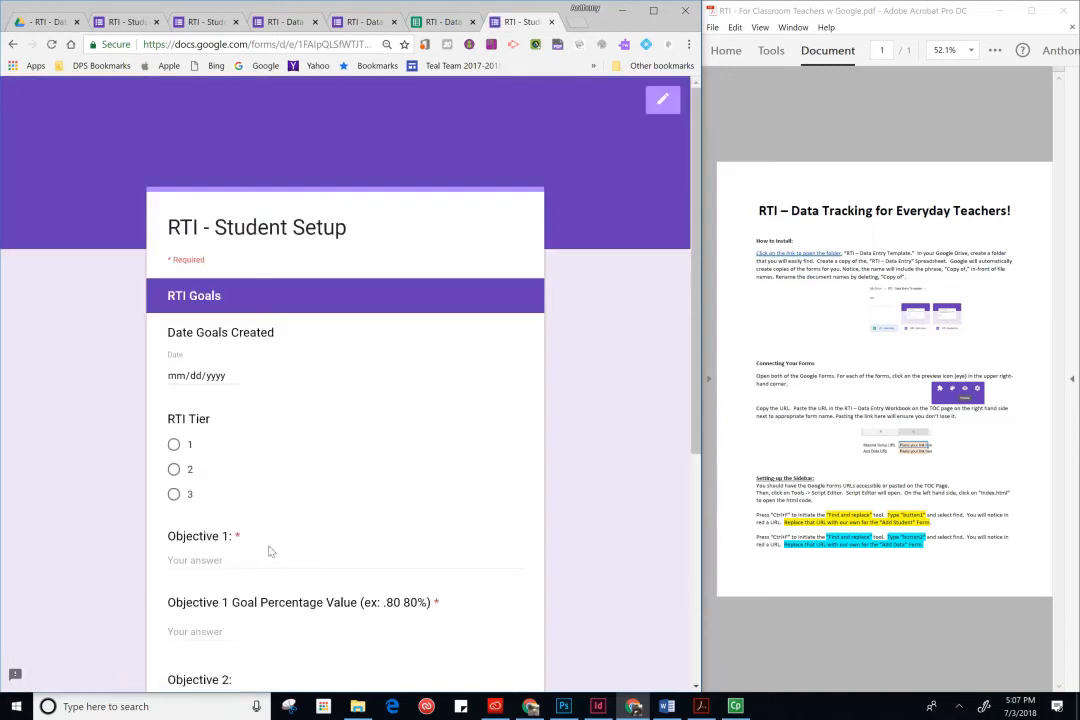
# - Set the date goals created to 07/03/2018 and choose RTI Tier 1
pyautogui.click(222, 377)
pyautogui.click(236, 378)
pyautogui.click(229, 437)
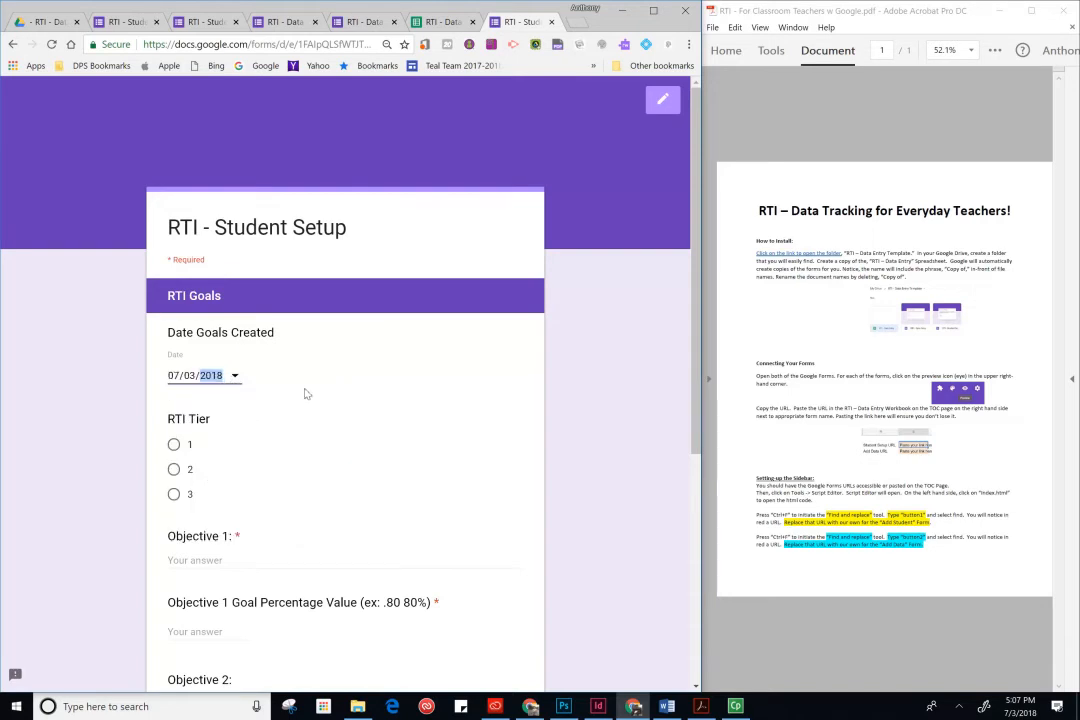
pyautogui.click(175, 446)
pyautogui.scroll(-2, 290, 465)
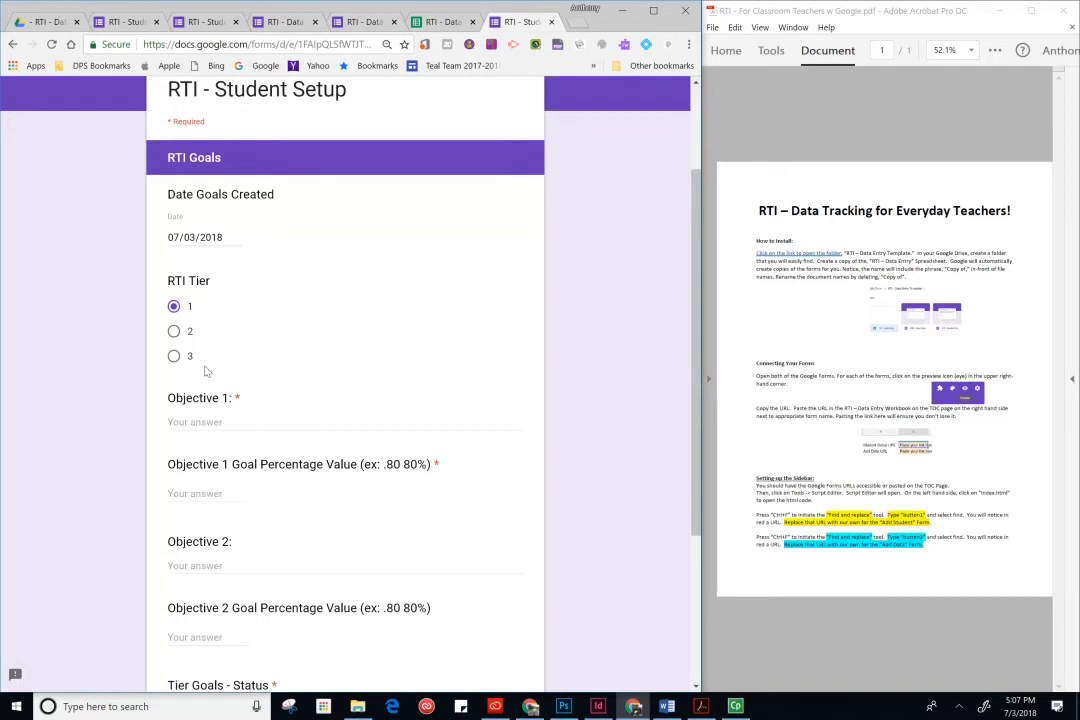
# - Enter Objective 1 as "Student will be able to write clear paragraphs with a a MI and supporting details 80% of the time."
pyautogui.click(205, 422)
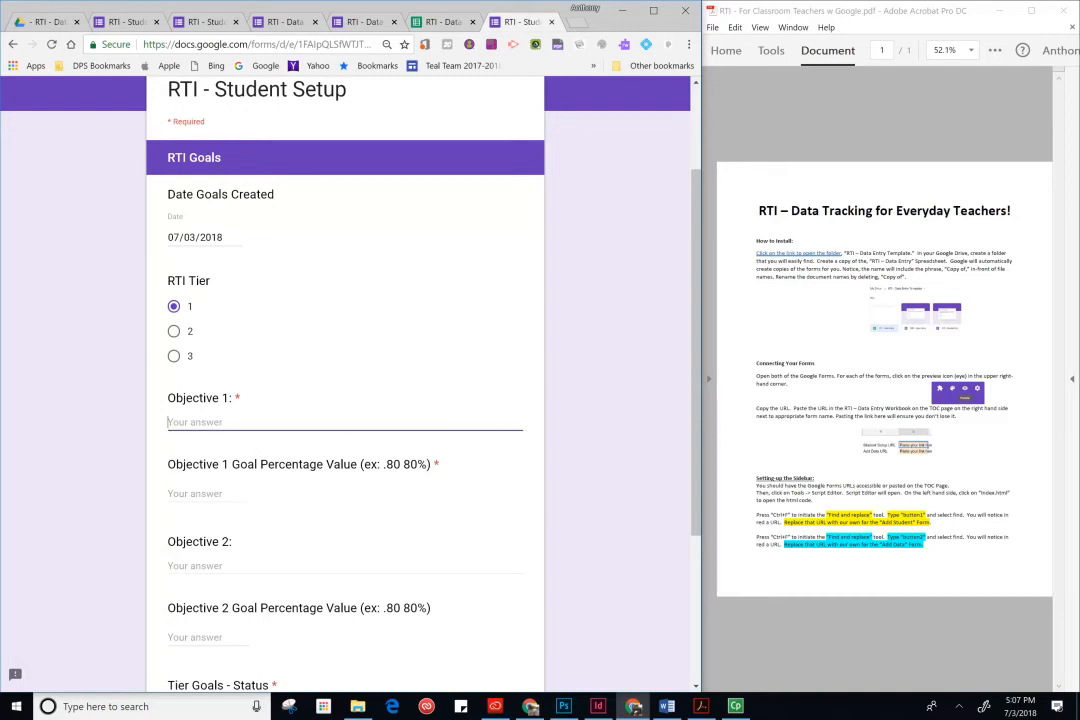
pyautogui.write('SAH')
pyautogui.press('BackSpace')
pyautogui.press('BackSpace')
pyautogui.press('BackSpace')
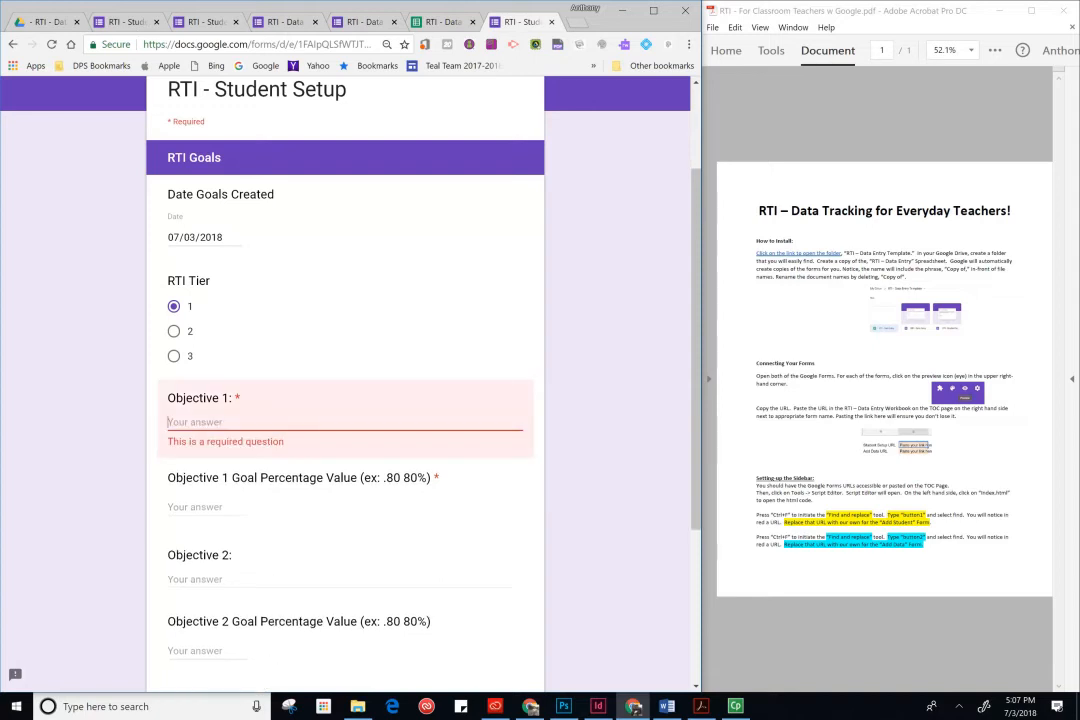
pyautogui.write('Student')
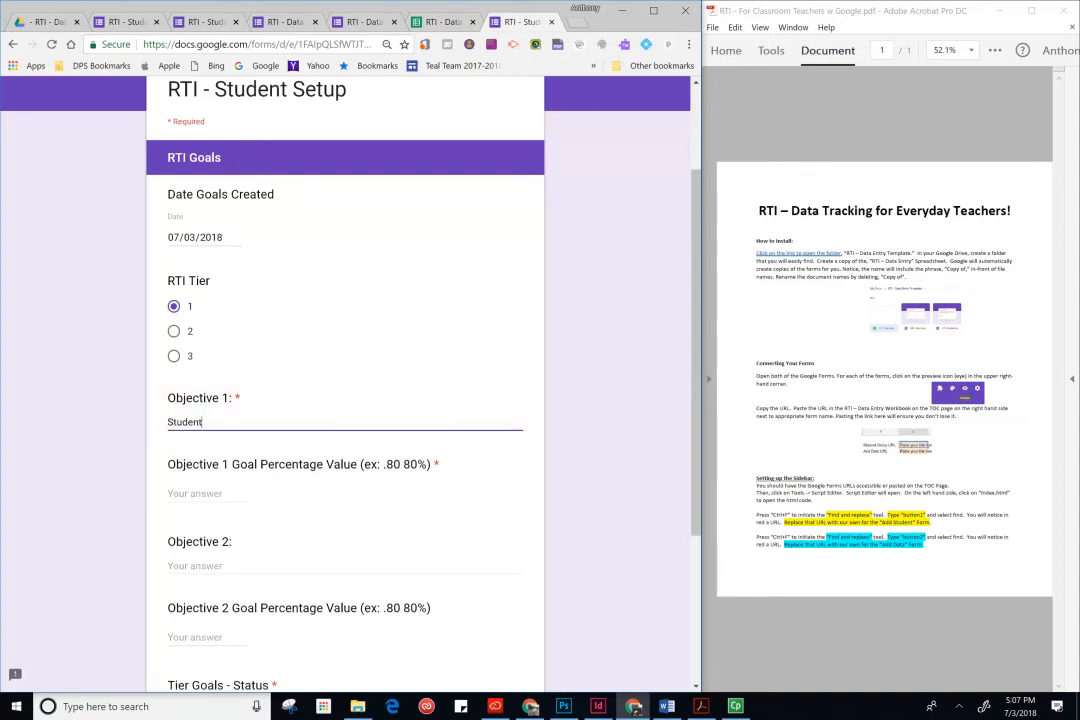
pyautogui.write(' wil')
pyautogui.write('l be able to')
pyautogui.write(' write c')
pyautogui.write('clear ')
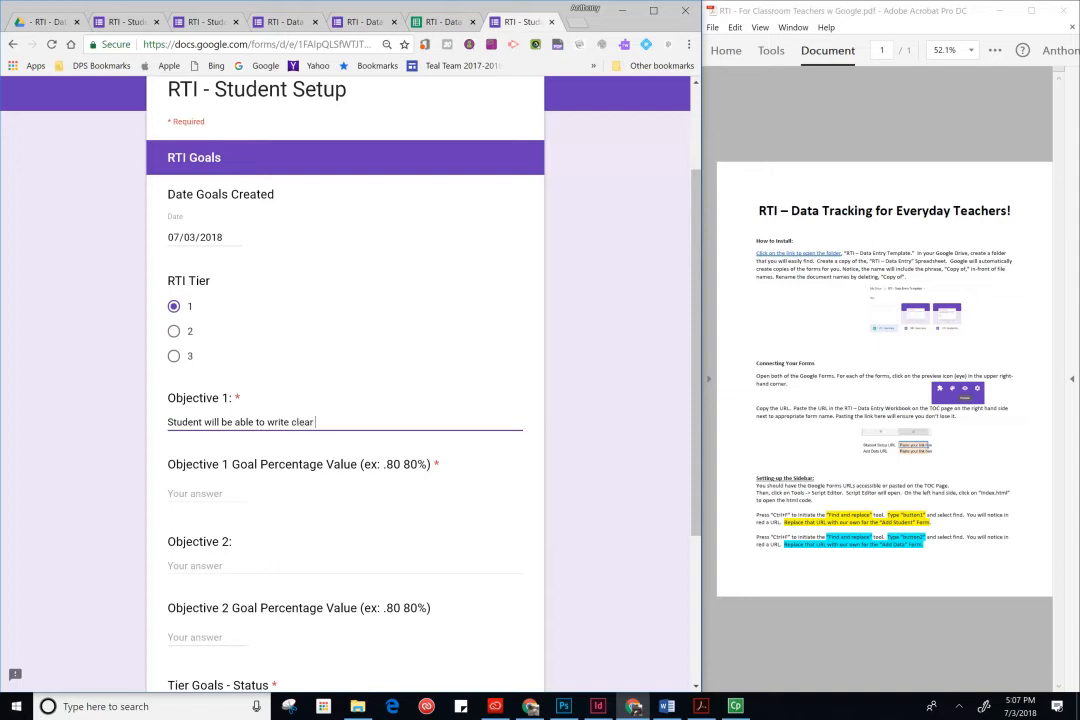
pyautogui.write('paragraphs with a a MI and')
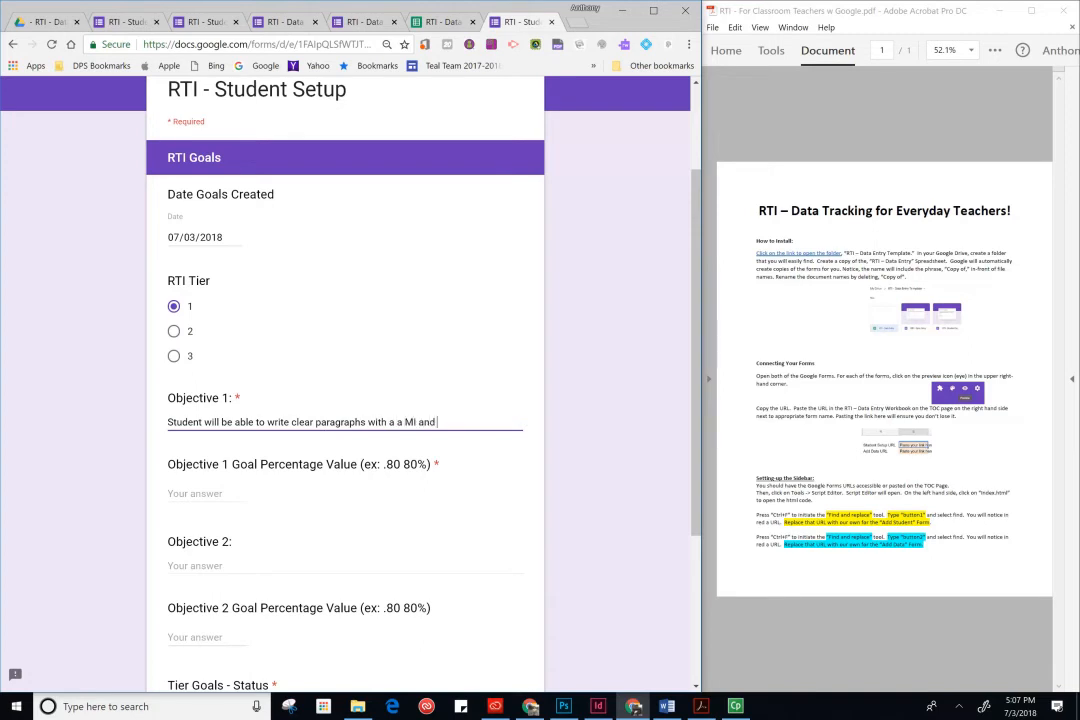
pyautogui.write(' supporting details')
pyautogui.write('8')
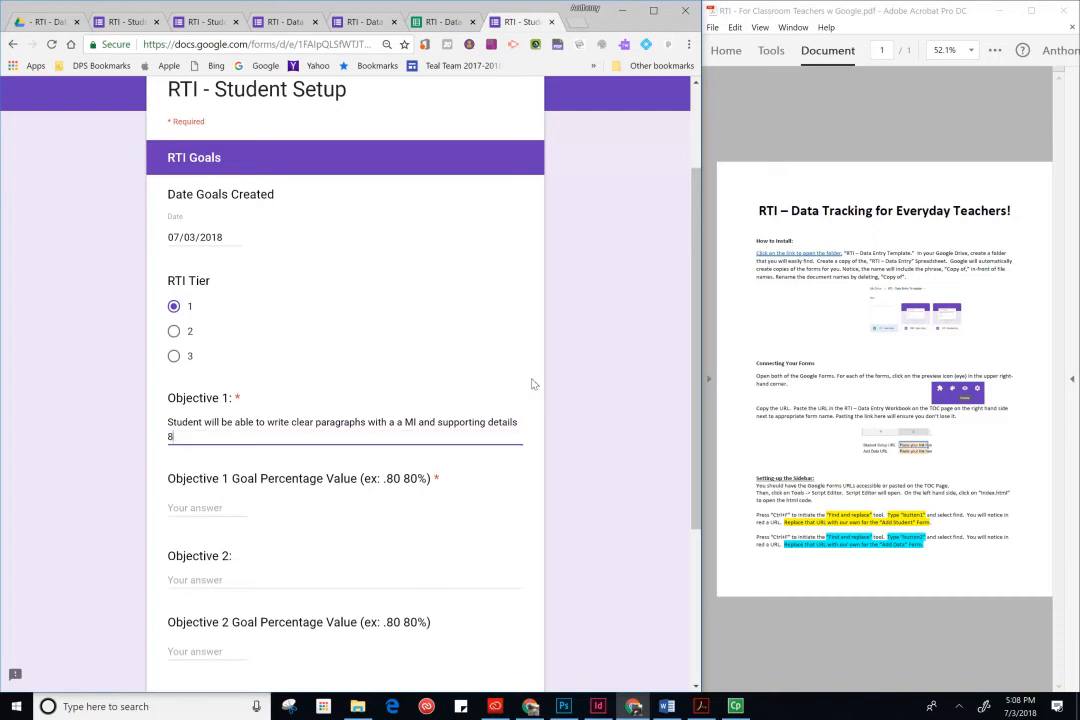
pyautogui.write('0% of the time.')
# - Set the Objective 1 goal percentage value to .80
pyautogui.click(290, 514)
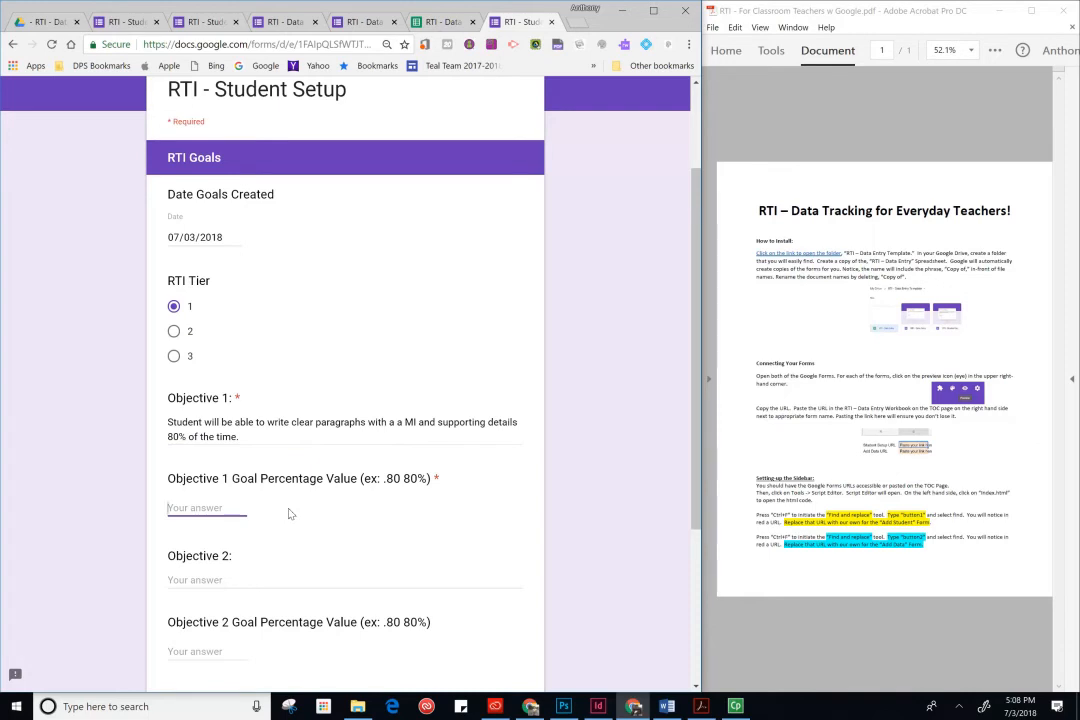
pyautogui.write('.80')
pyautogui.click(408, 500)
# - Set the tier goals status to Open and submit the form
pyautogui.scroll(-2, 235, 497)
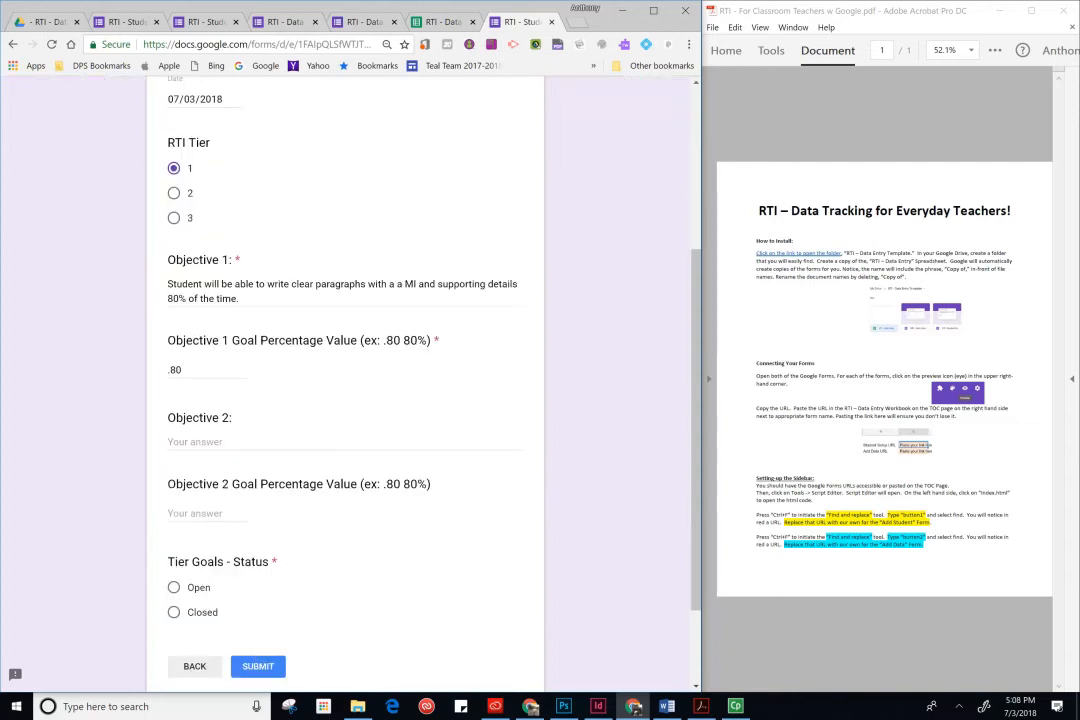
pyautogui.click(176, 589)
pyautogui.click(265, 672)
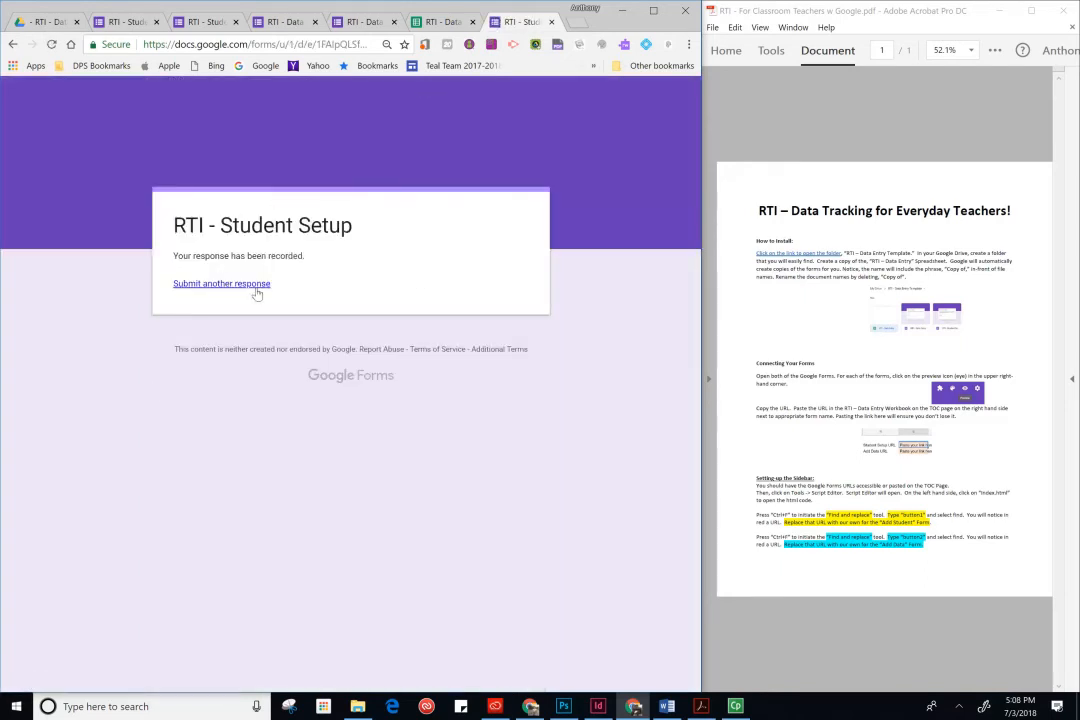
# - Close the form tab and open the Add Data form from the sidebar to review it
pyautogui.click(552, 22)
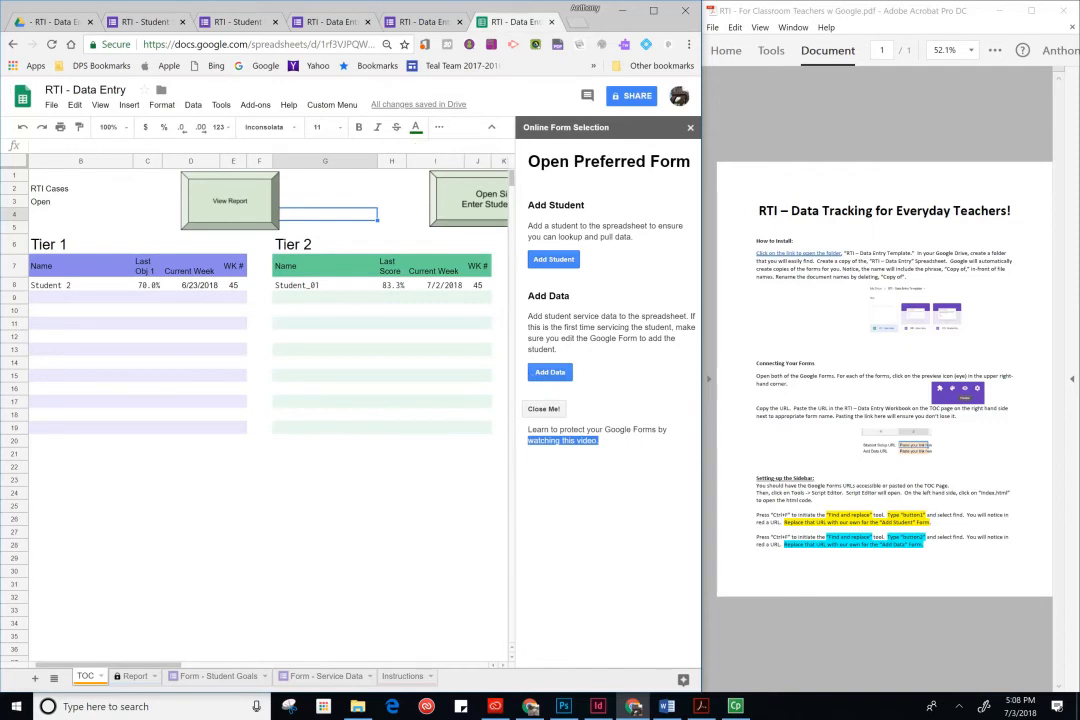
pyautogui.click(558, 376)
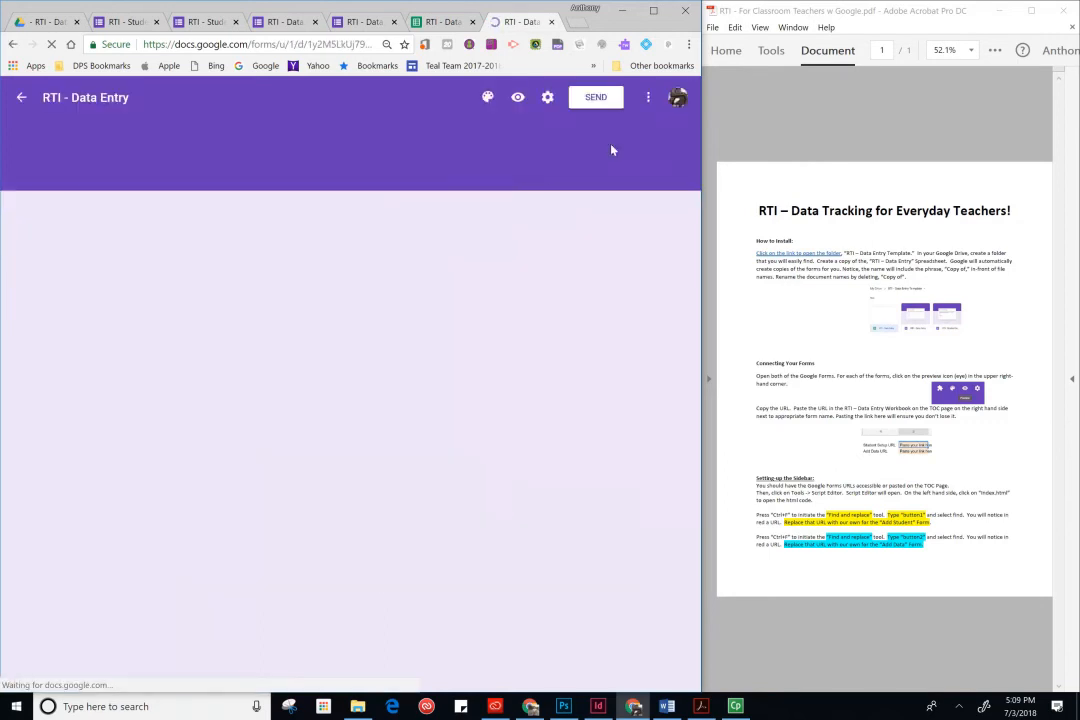
pyautogui.scroll(-1, 268, 438)
pyautogui.scroll(-1, 267, 442)
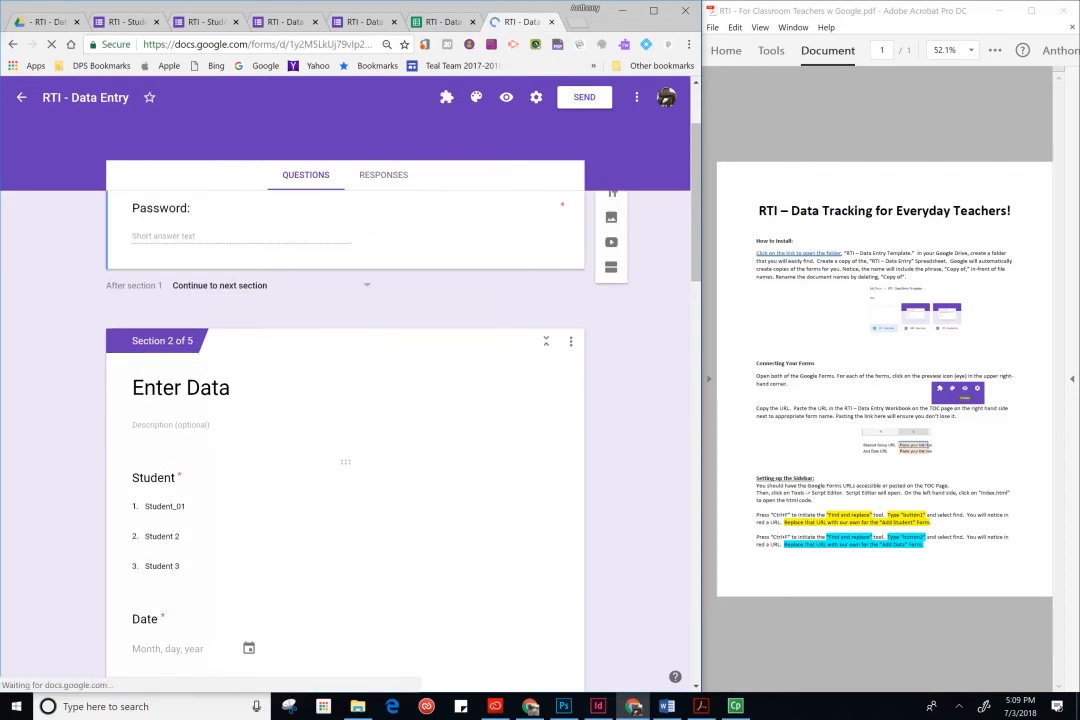
# - Add "Student Micro" as a new option in the Student dropdown question of the Add Data form
pyautogui.click(185, 507)
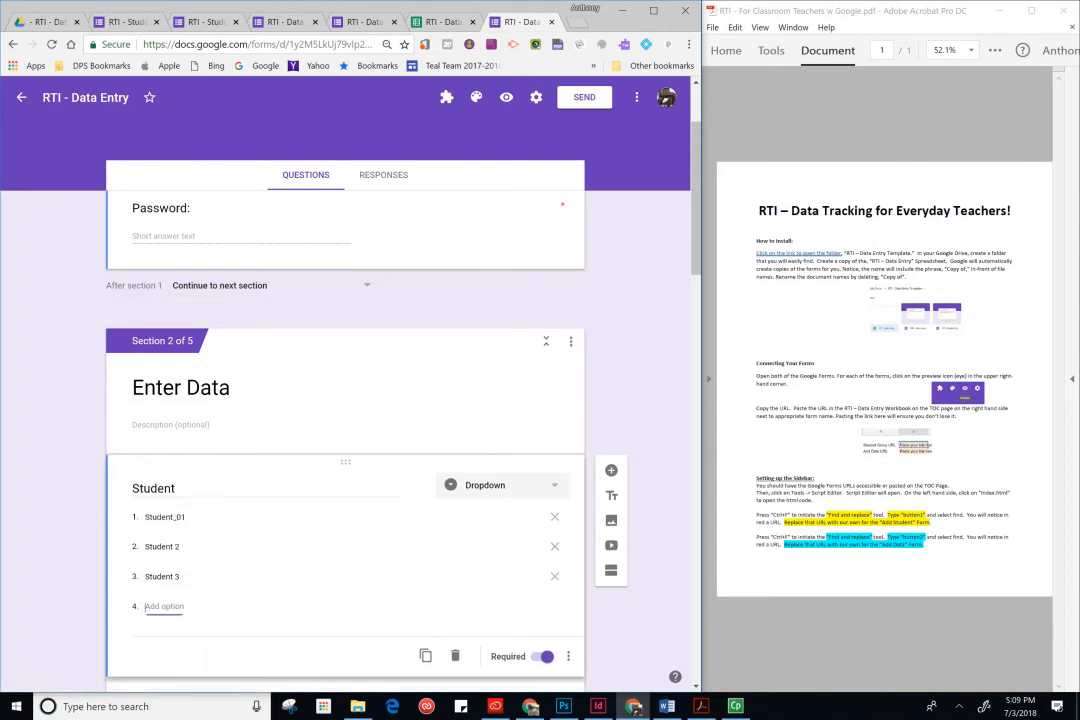
pyautogui.click(185, 611)
pyautogui.write('S')
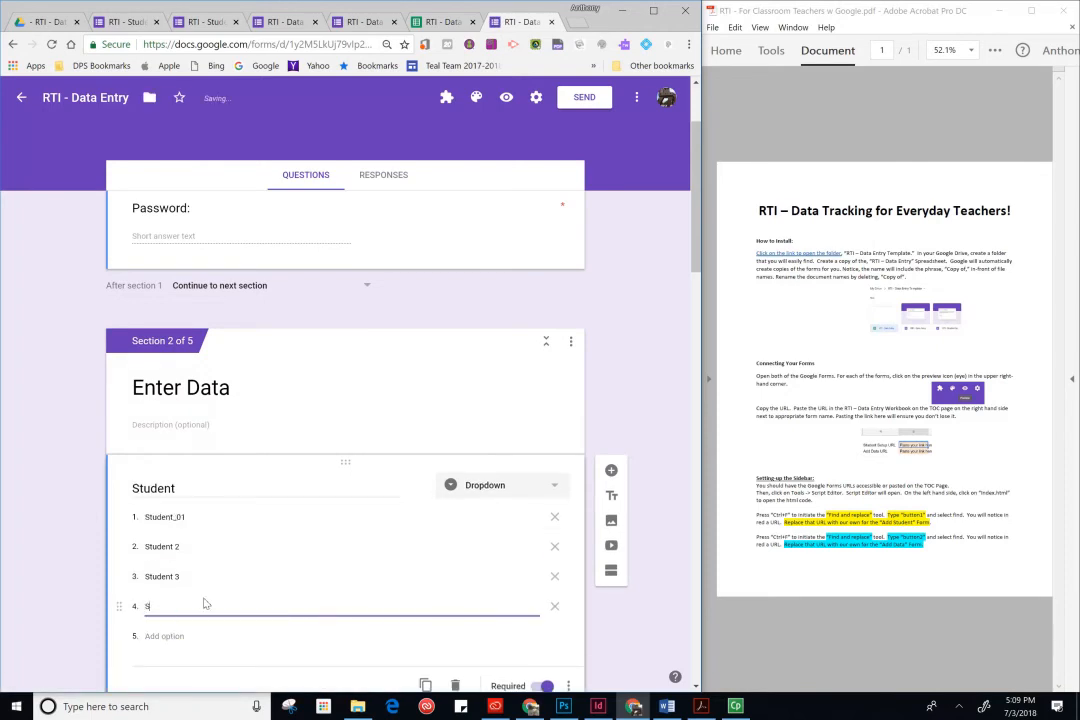
pyautogui.write('tudent Micro')
pyautogui.click(80, 598)
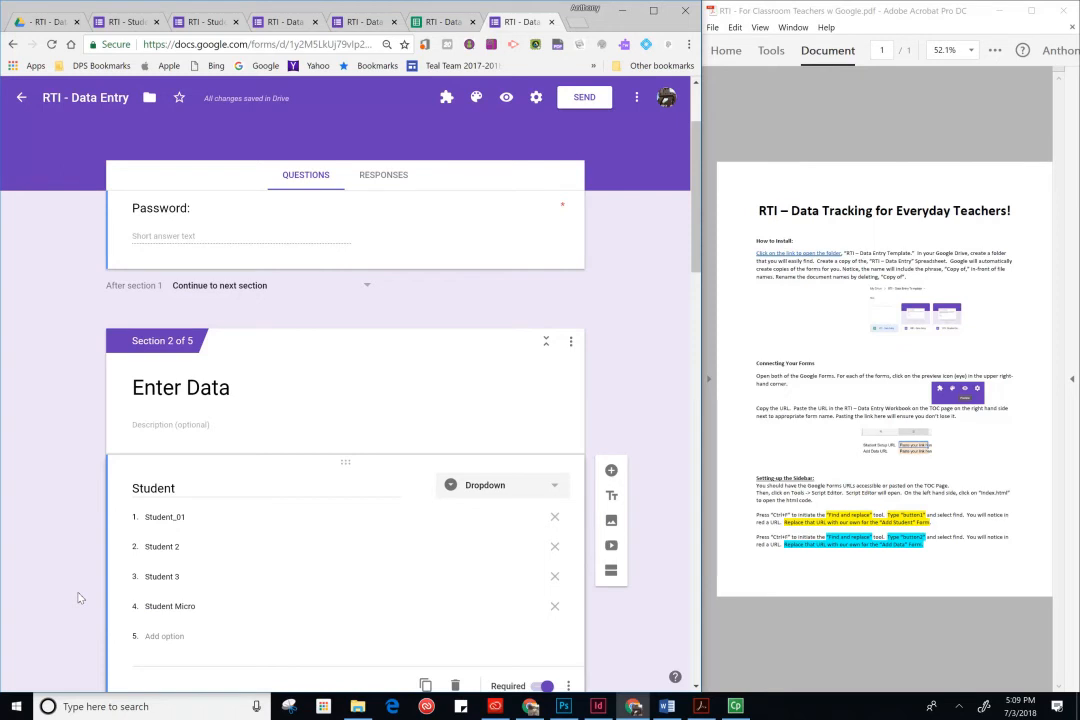
# - Review the Form - Student Goals sheet in the spreadsheet and return to the form editor
pyautogui.click(430, 22)
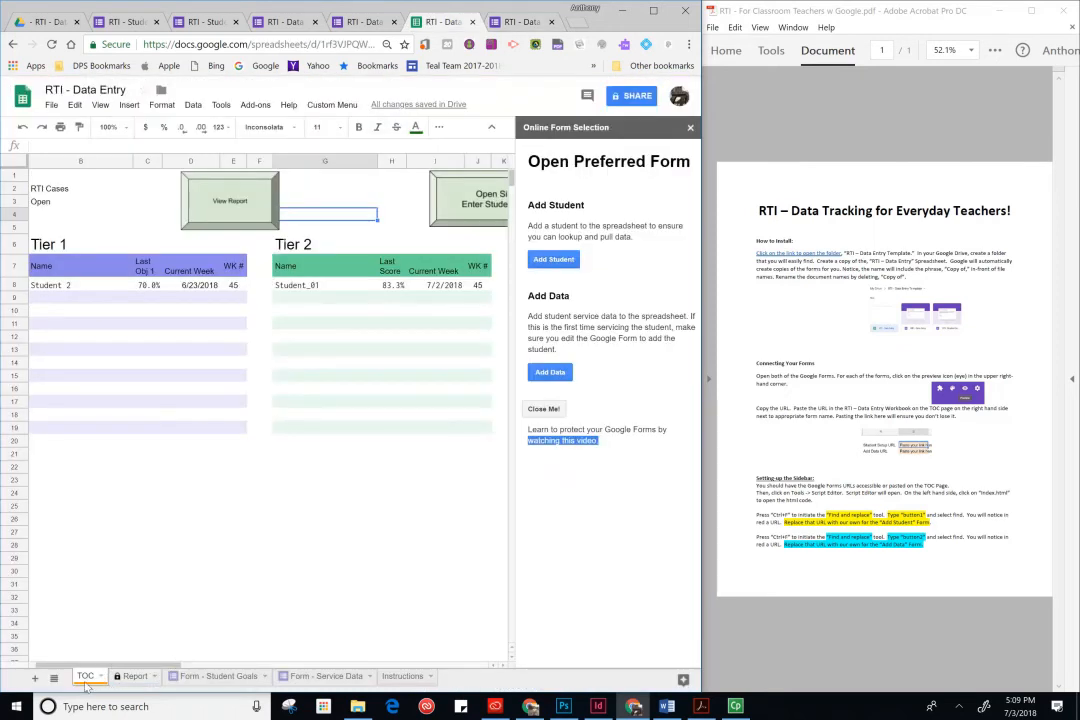
pyautogui.click(54, 678)
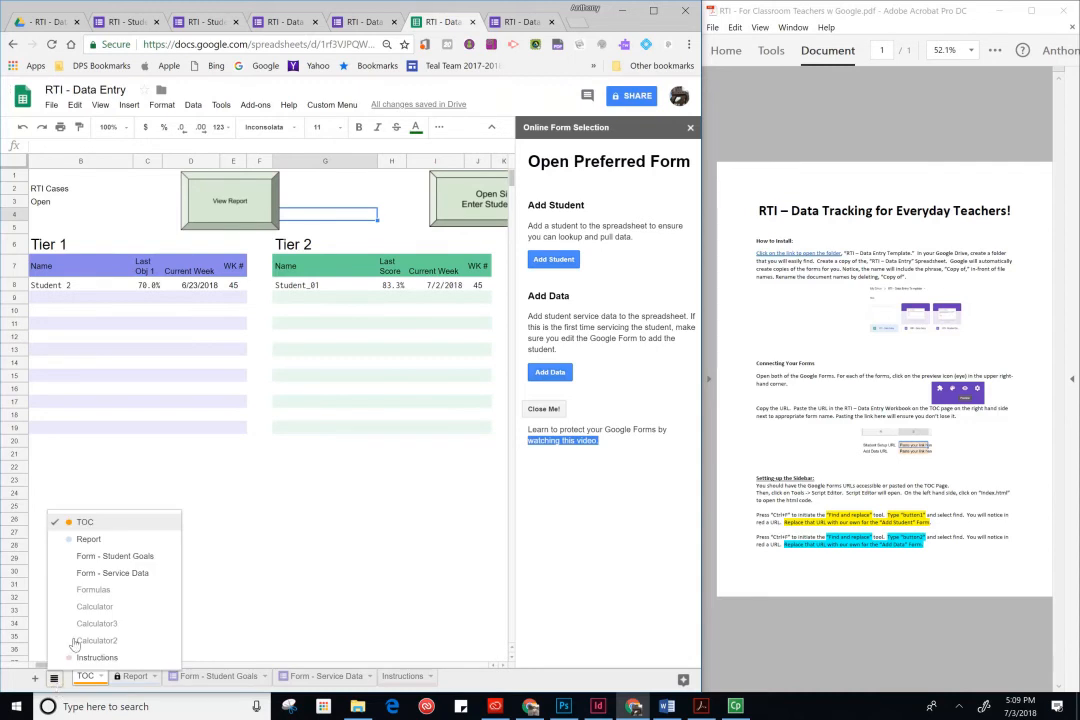
pyautogui.click(216, 680)
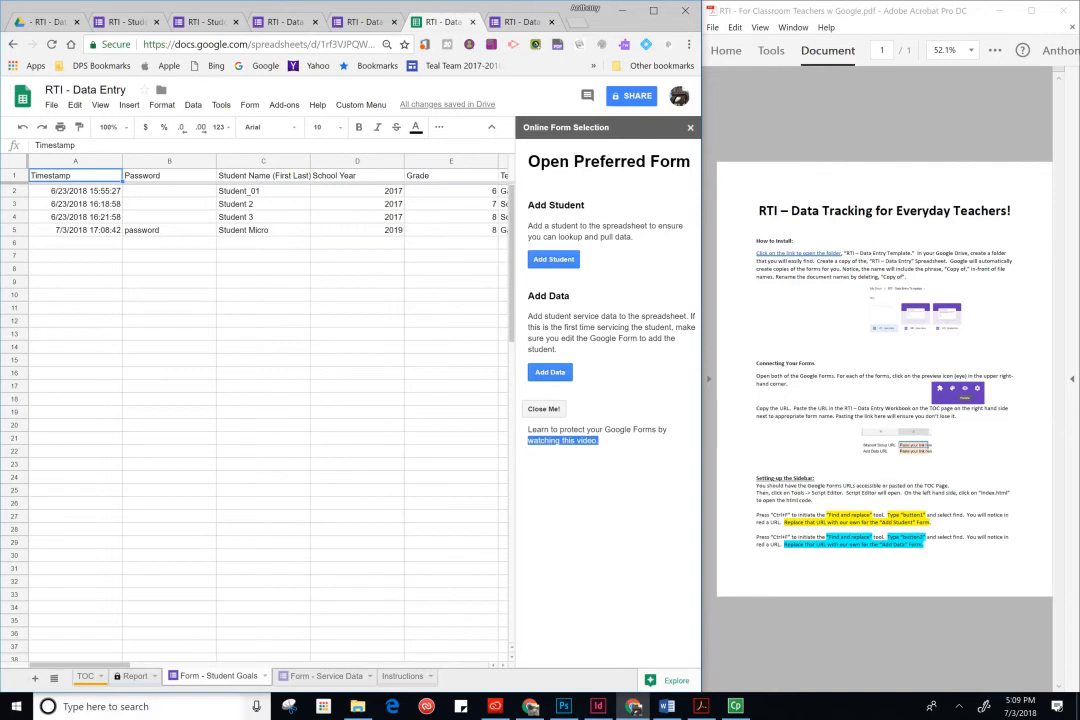
pyautogui.click(86, 676)
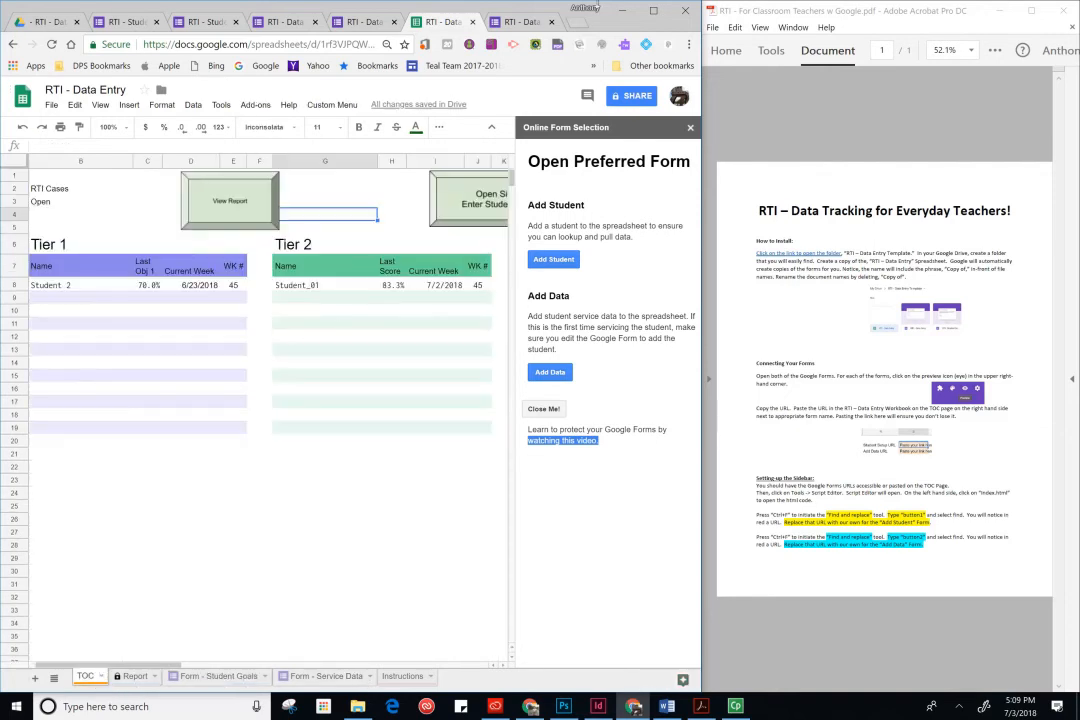
pyautogui.click(522, 21)
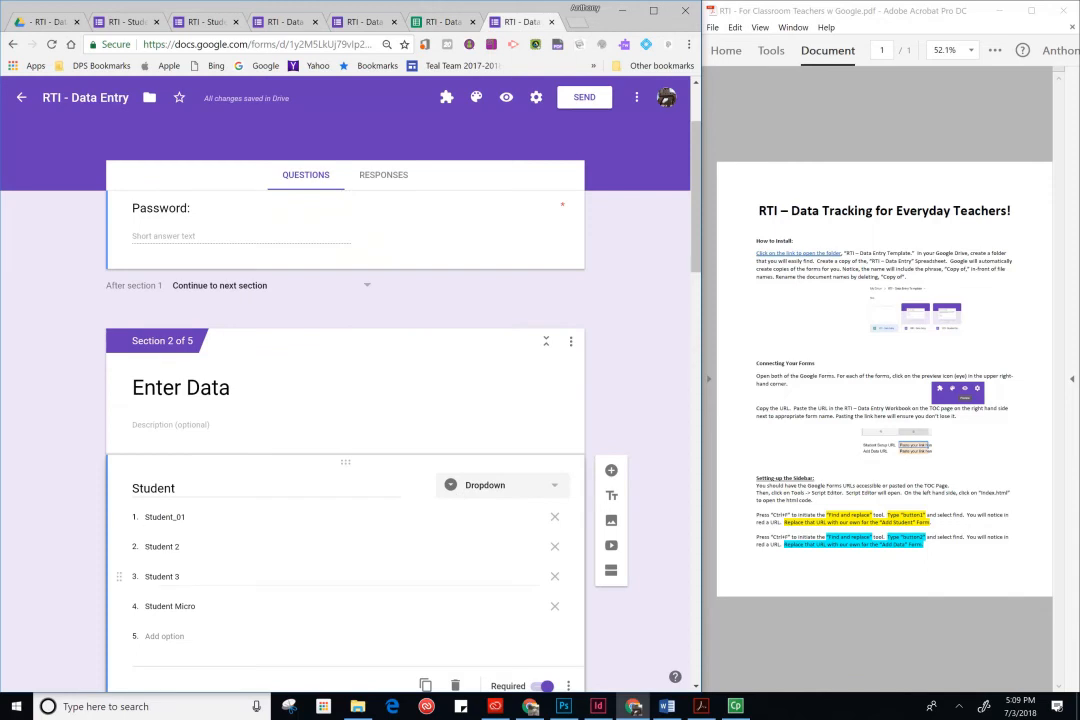
# - Preview the Add Data form, enter the form password and continue to the next section
pyautogui.scroll(2, 370, 545)
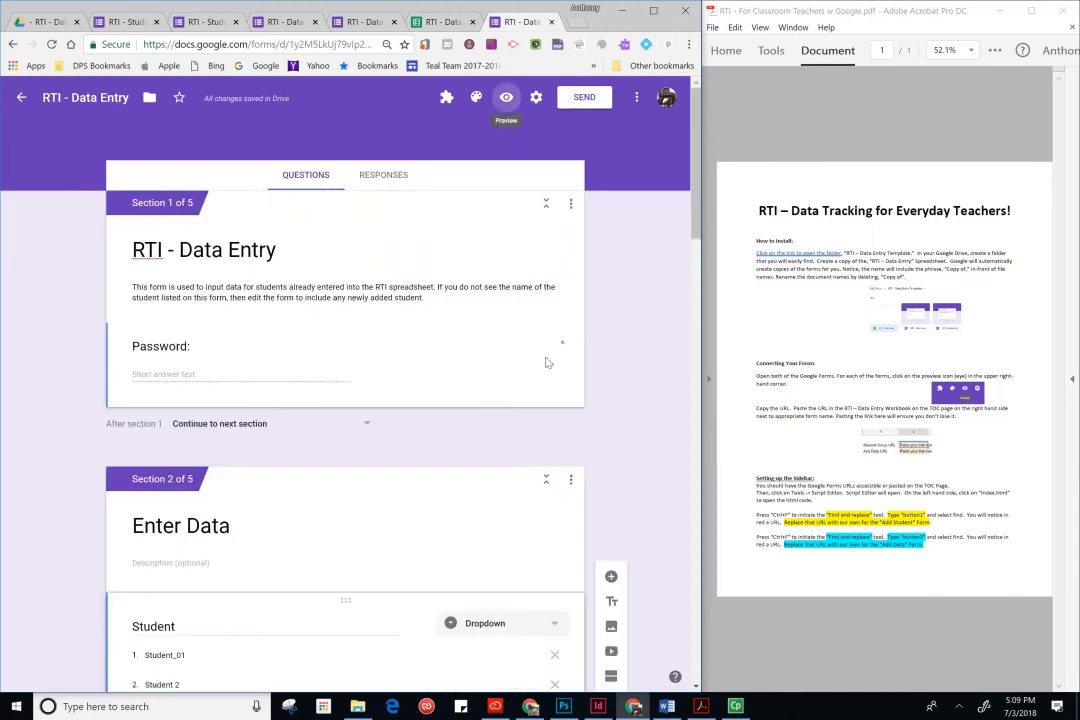
pyautogui.click(506, 97)
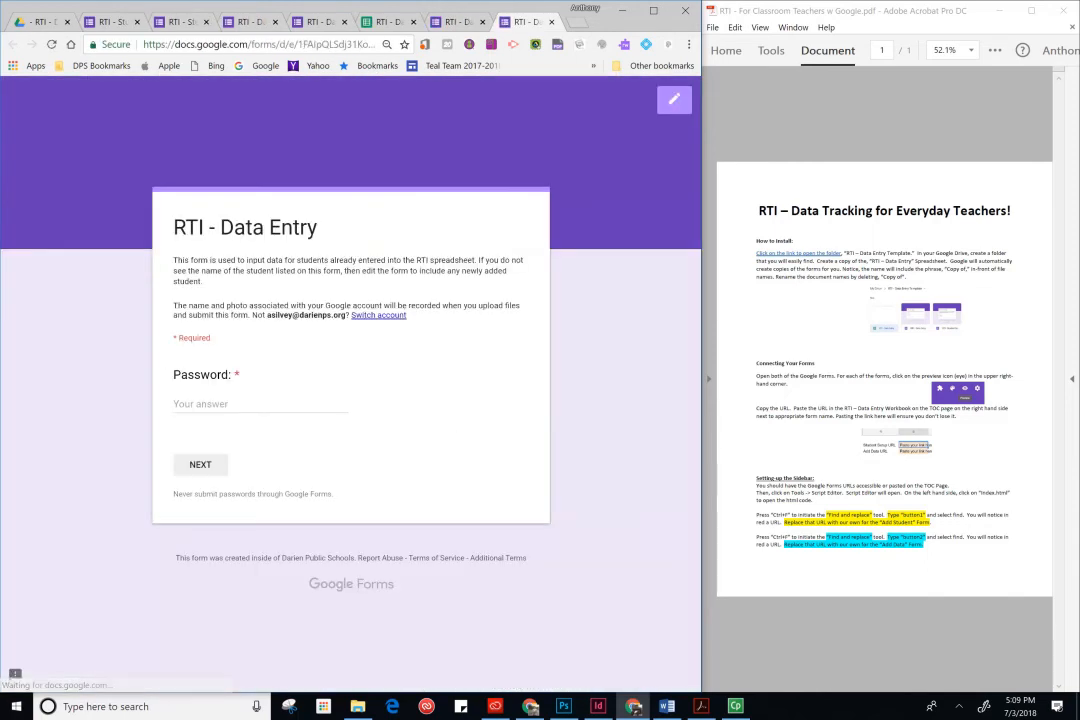
pyautogui.write('pa')
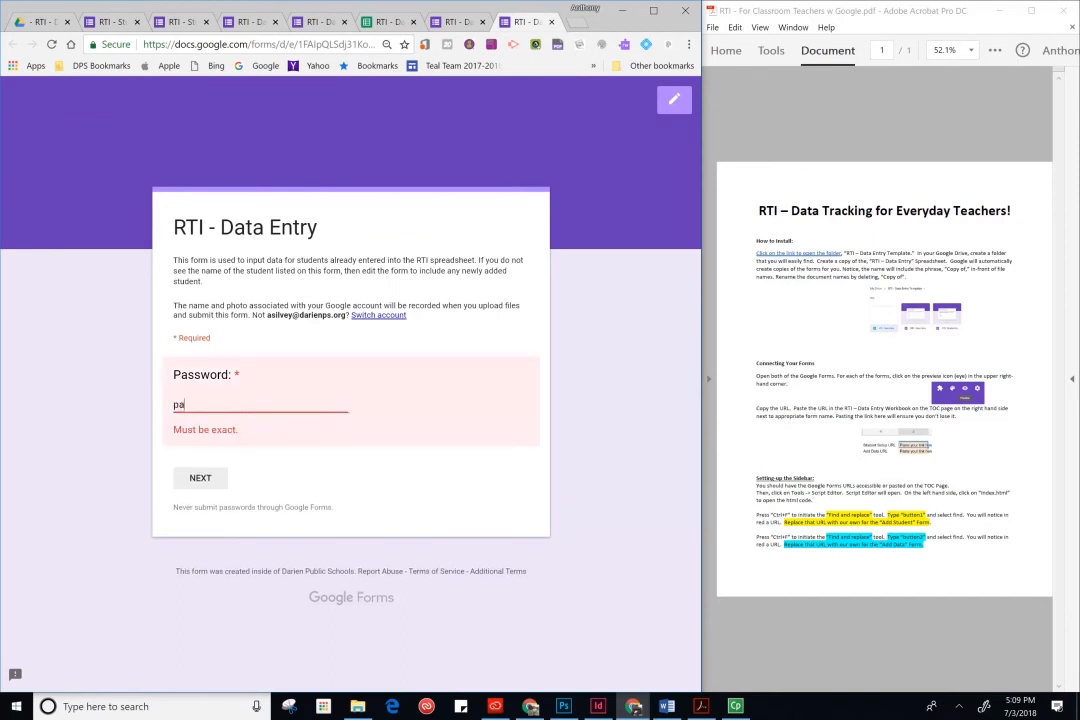
pyautogui.write('sswords')
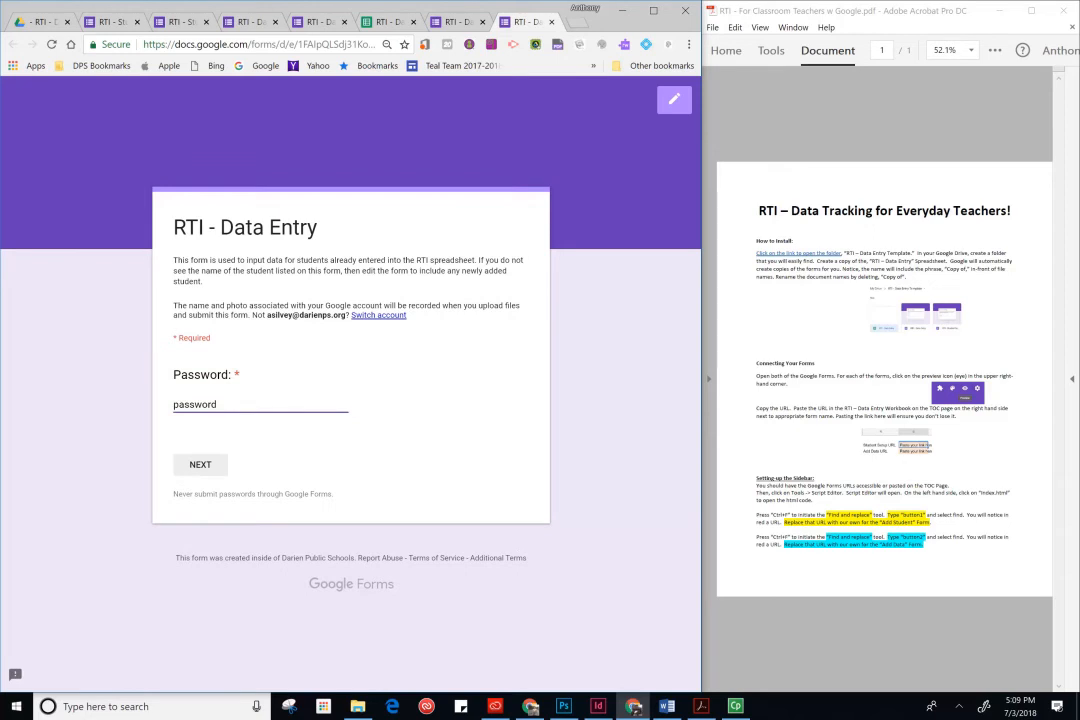
pyautogui.click(207, 465)
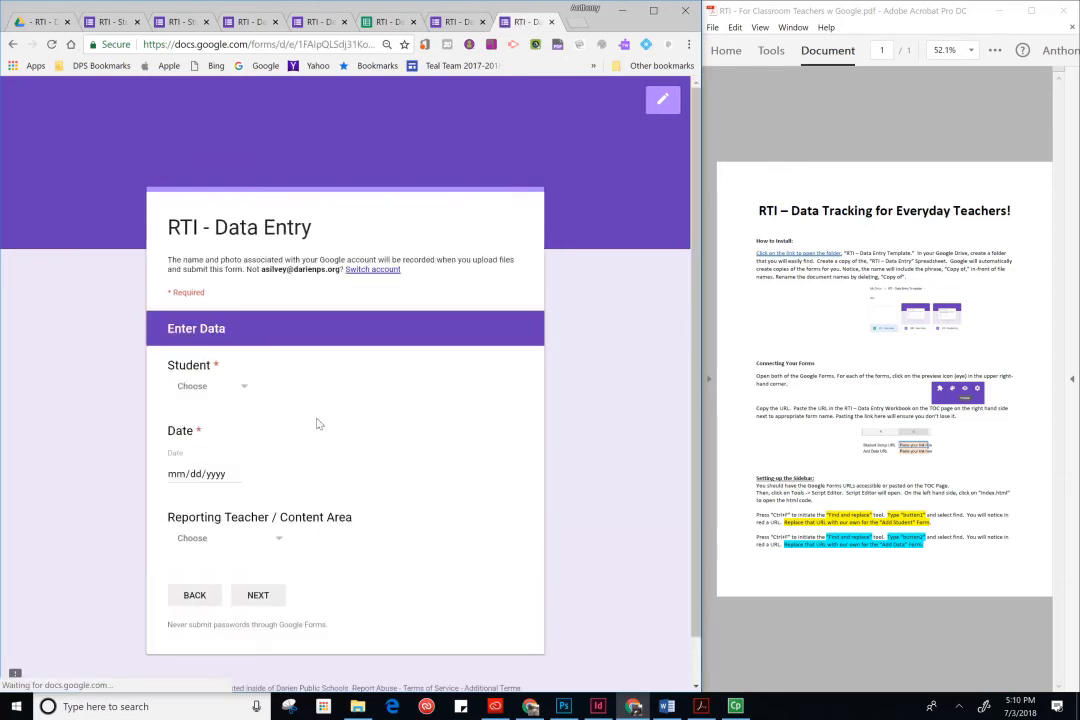
# - Choose Student Micro as the student and set the date to 07/09/2018
pyautogui.click(246, 390)
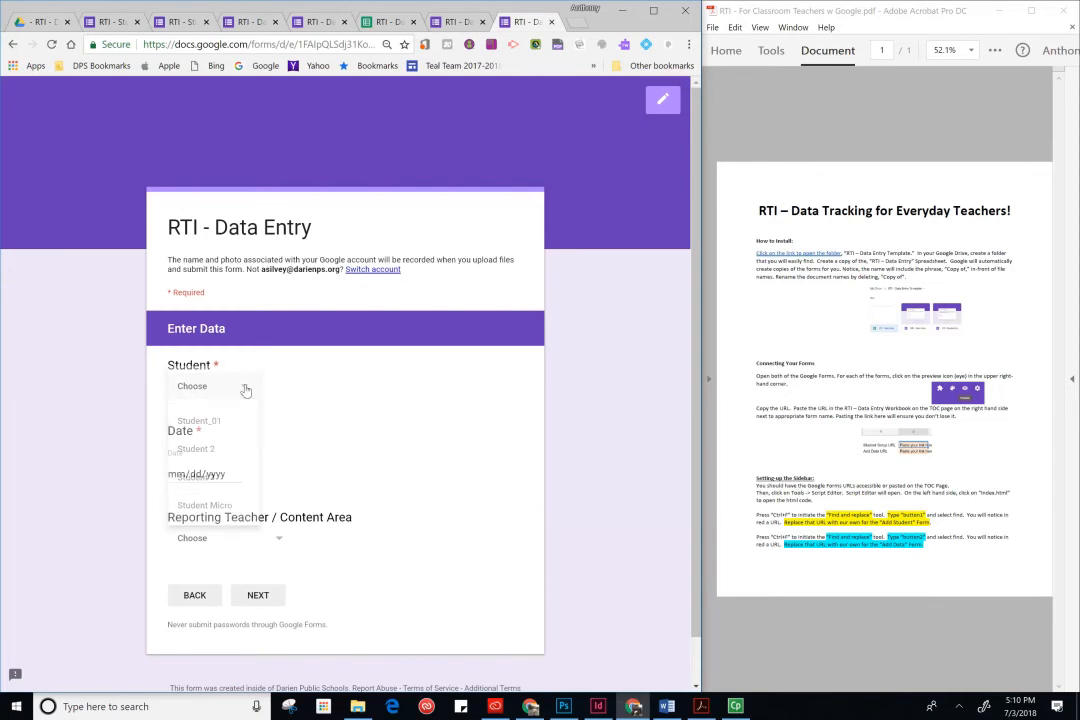
pyautogui.click(220, 504)
pyautogui.click(215, 474)
pyautogui.click(234, 474)
pyautogui.click(235, 476)
pyautogui.click(235, 476)
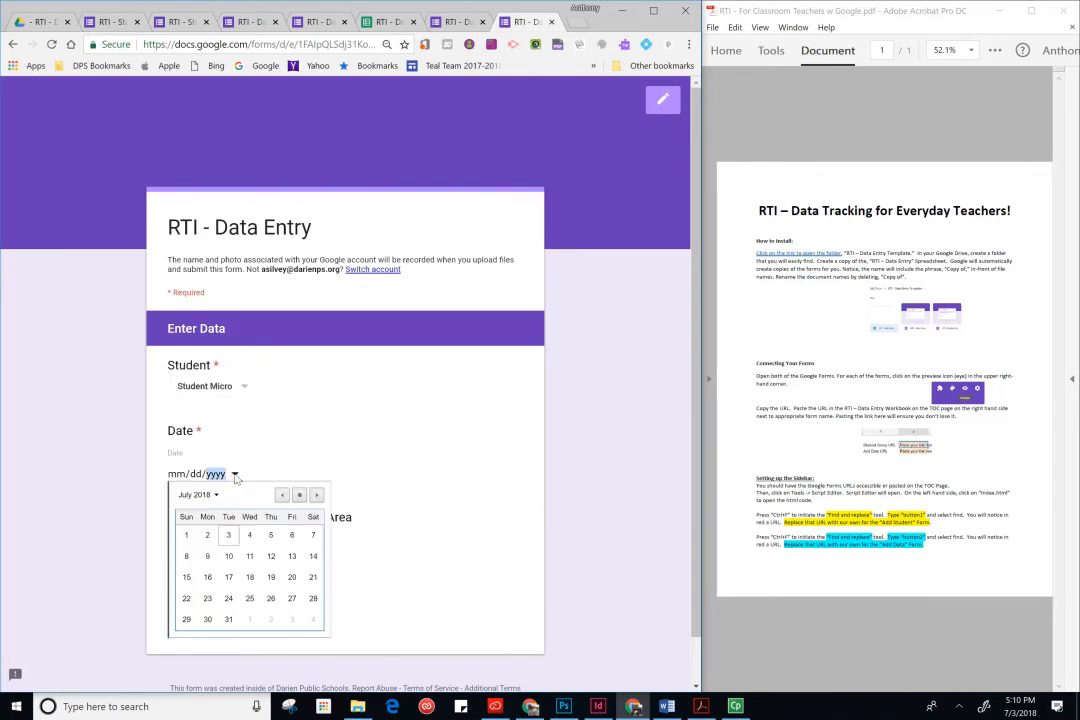
pyautogui.click(207, 556)
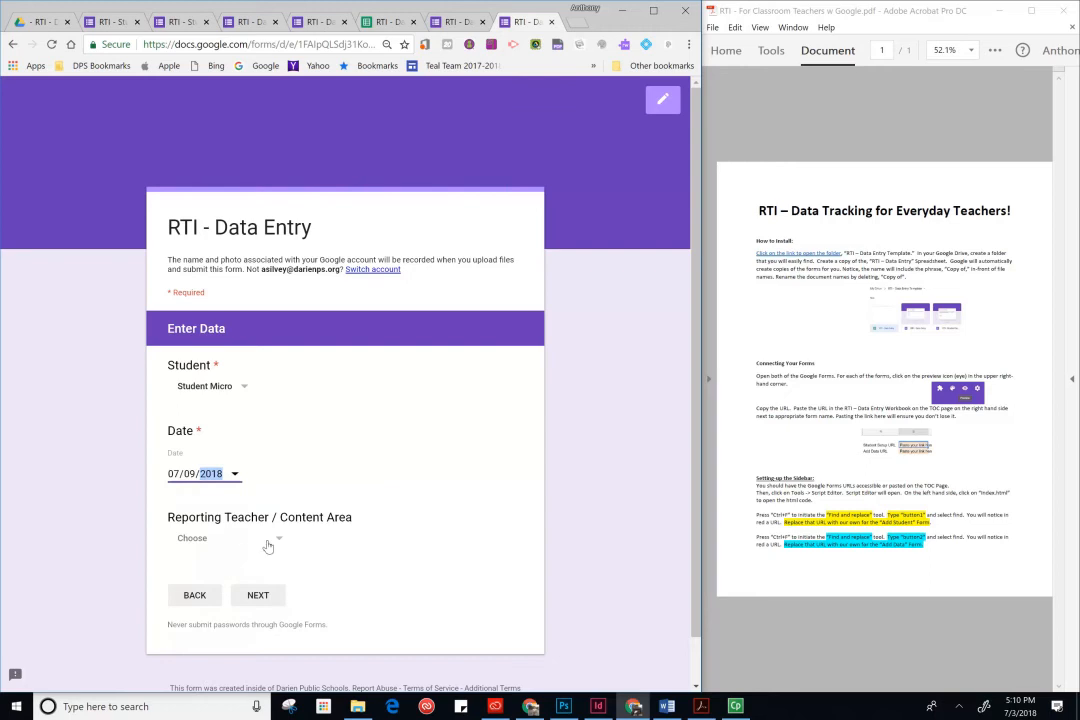
# - Set the reporting teacher to Mr. Me - Social Studies and advance to the next section
pyautogui.click(262, 540)
pyautogui.click(245, 574)
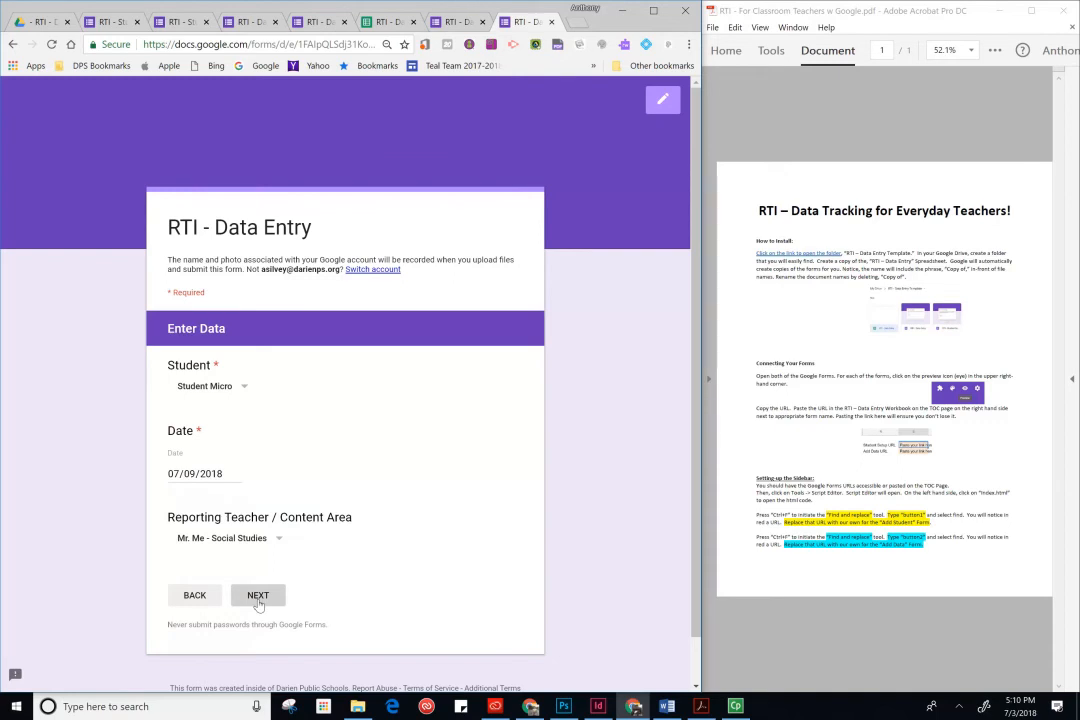
pyautogui.click(258, 598)
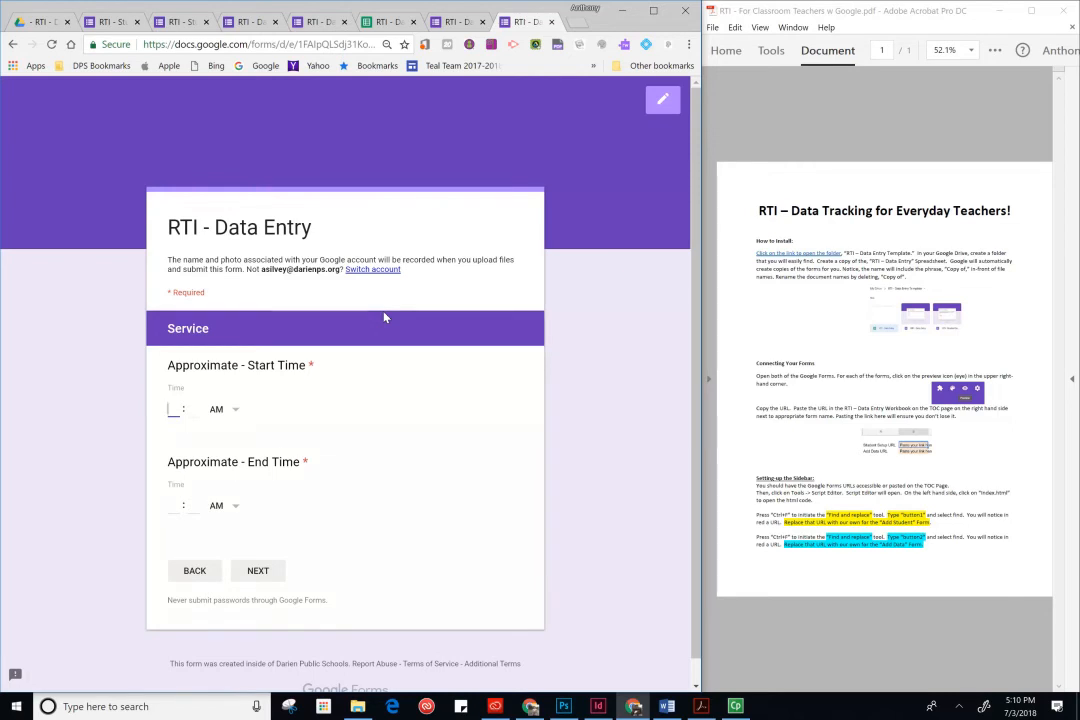
# - Set the approximate start time to 08:30 AM
pyautogui.press('Tab')
pyautogui.write('30')
pyautogui.press('Tab')
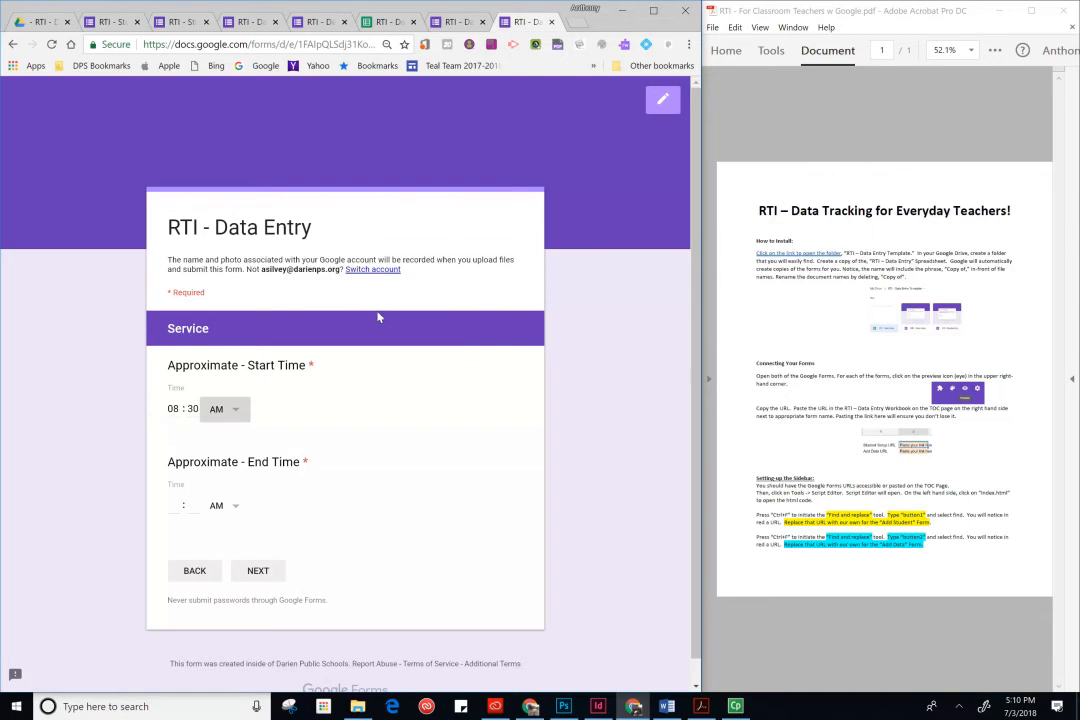
pyautogui.press('Tab')
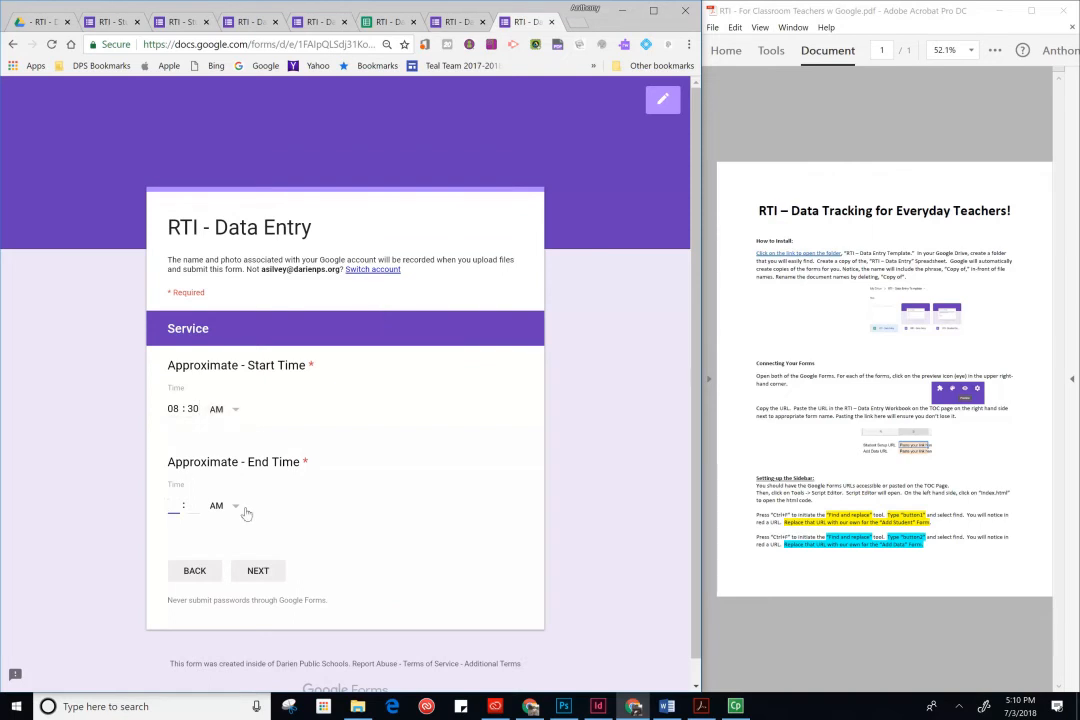
# - Enter the approximate end time with hour 8 and advance to the score section
pyautogui.write('8')
pyautogui.press('Tab')
pyautogui.write('45')
pyautogui.press('BackSpace')
pyautogui.write('1')
pyautogui.press('BackSpace')
pyautogui.press('BackSpace')
pyautogui.write('3')
pyautogui.click(313, 534)
pyautogui.click(252, 577)
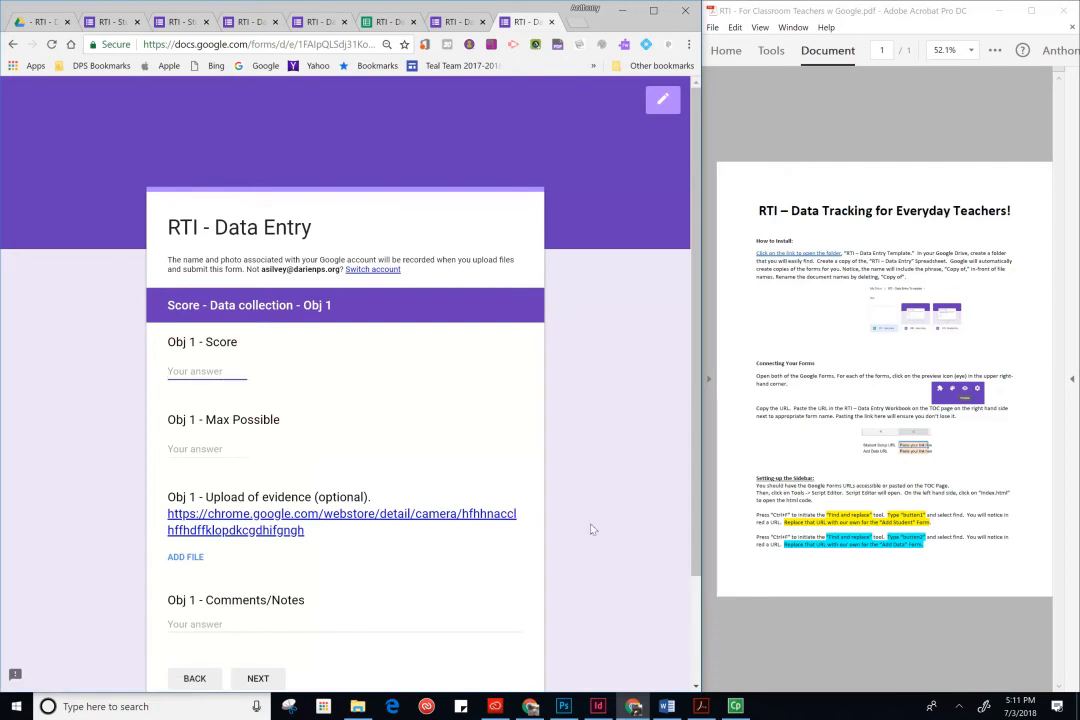
# - Enter an Obj 1 score of 7 out of a max possible 10
pyautogui.click(204, 449)
pyautogui.write('10')
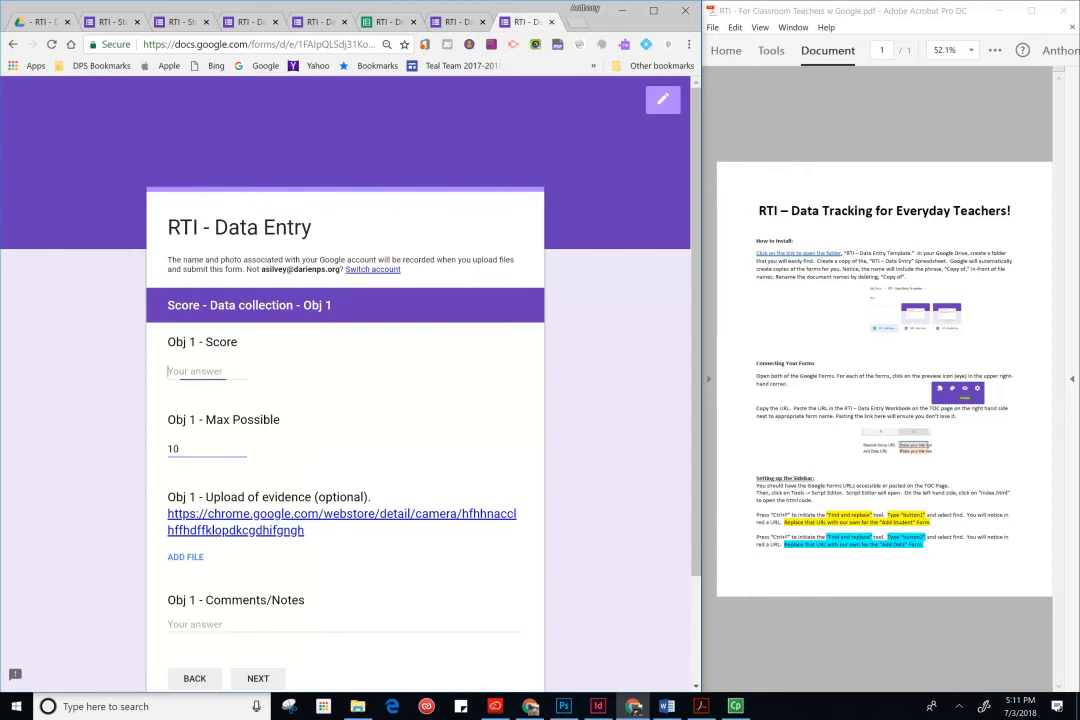
pyautogui.click(192, 372)
pyautogui.write('7')
# - Launch the linked Camera app from the evidence question, try its capture controls, and return to the form
pyautogui.click(286, 538)
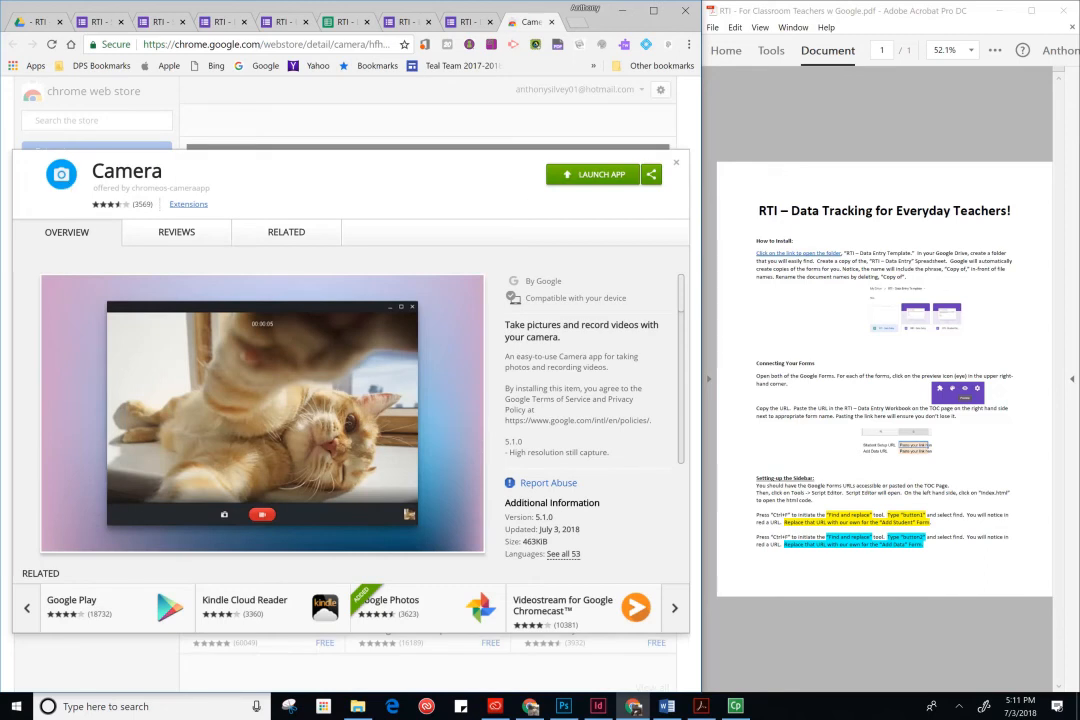
pyautogui.click(593, 183)
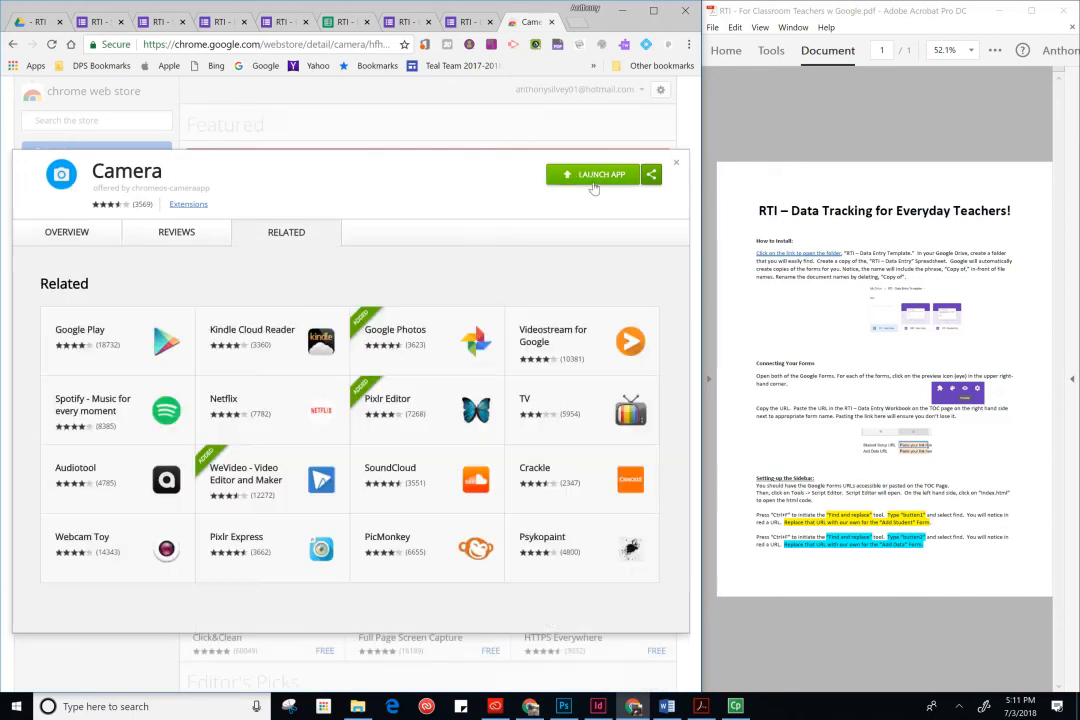
pyautogui.click(593, 187)
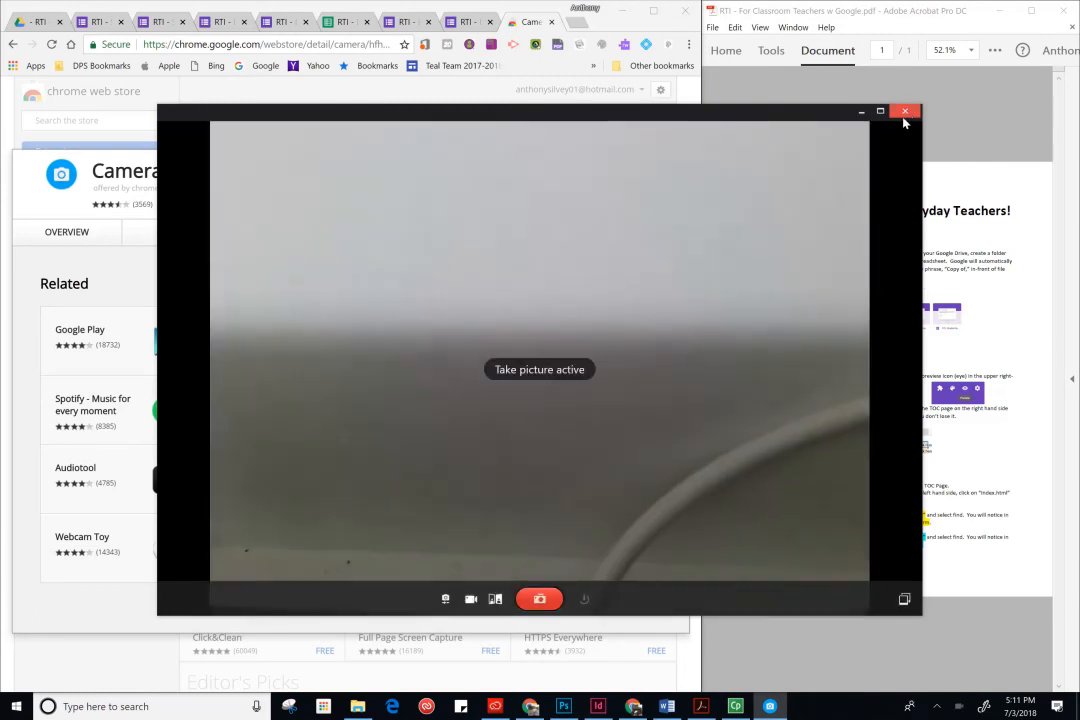
pyautogui.click(494, 604)
pyautogui.click(494, 604)
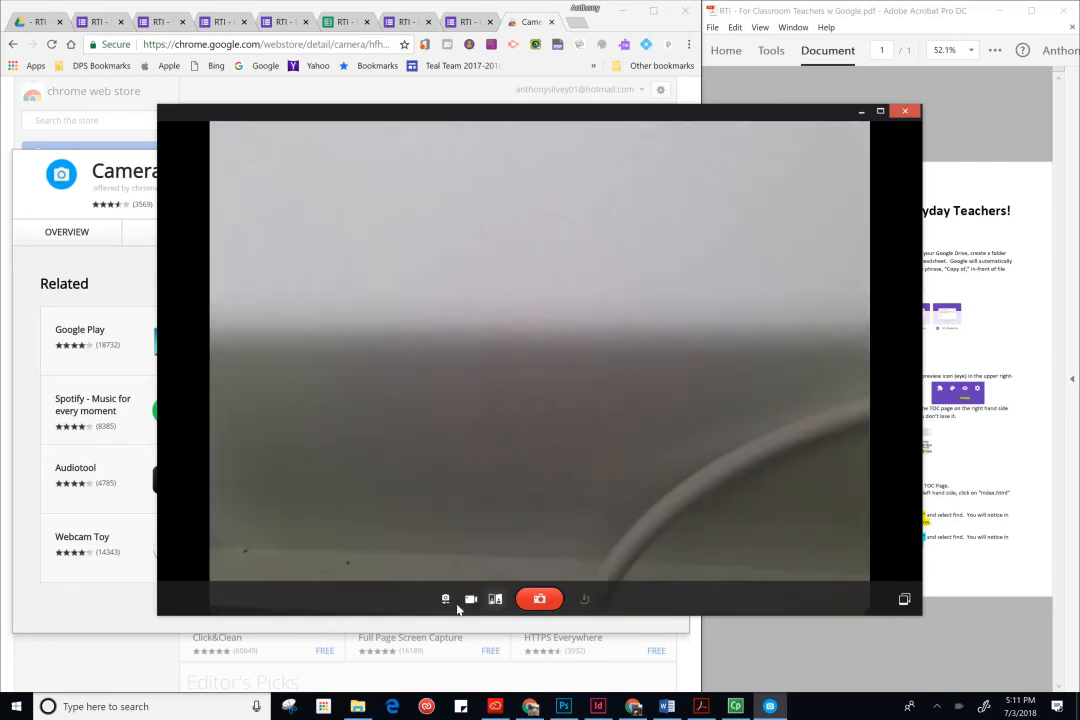
pyautogui.click(445, 598)
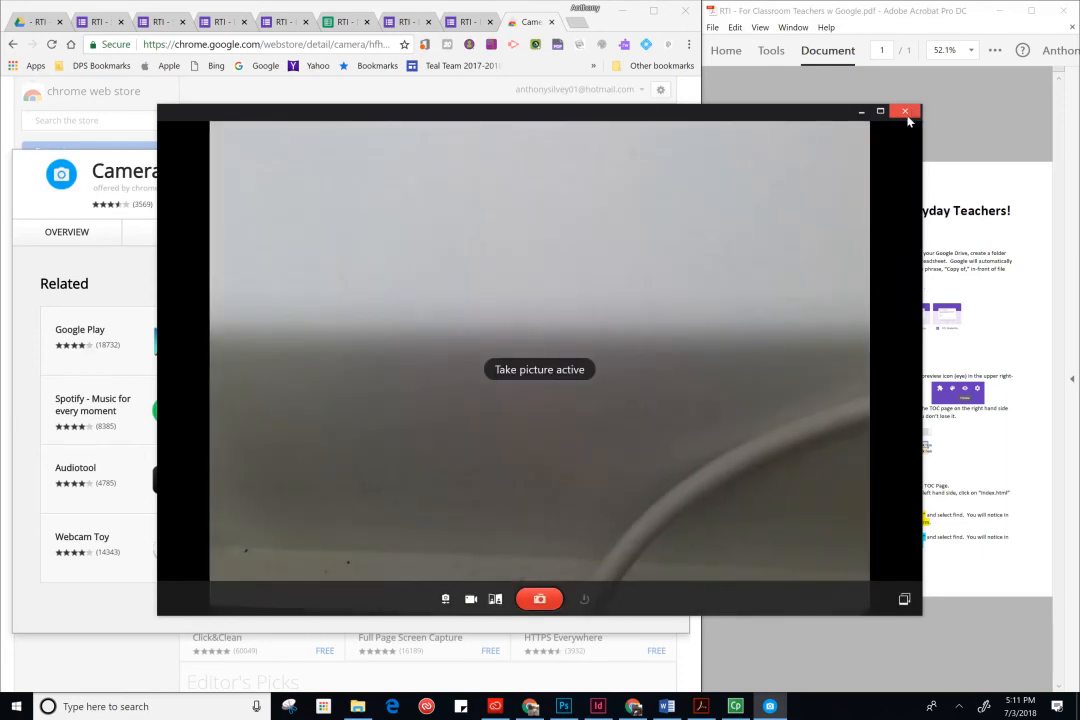
pyautogui.click(446, 598)
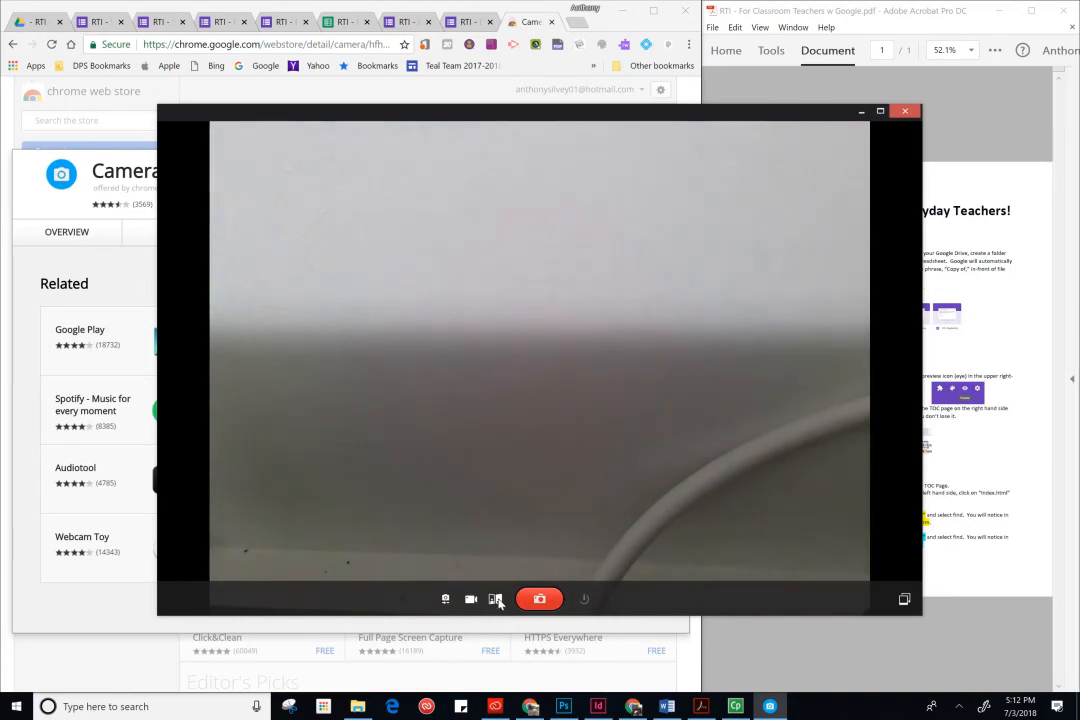
pyautogui.click(904, 112)
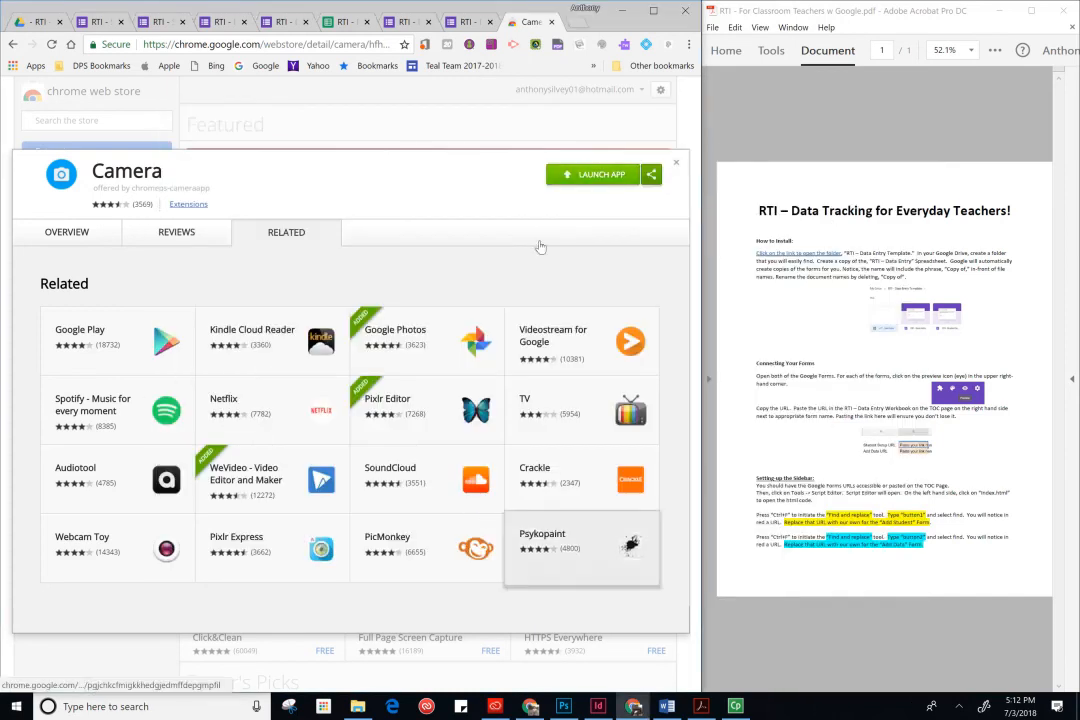
pyautogui.click(551, 21)
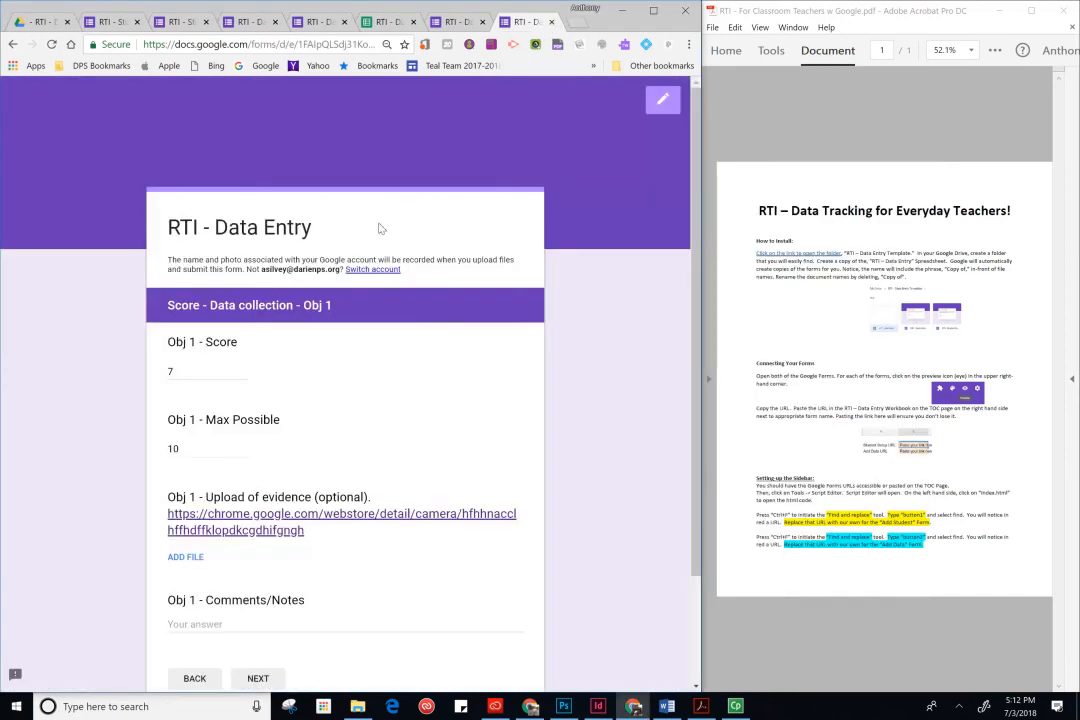
# - Open the evidence file upload dialog, browse My Drive, and close it
pyautogui.click(189, 557)
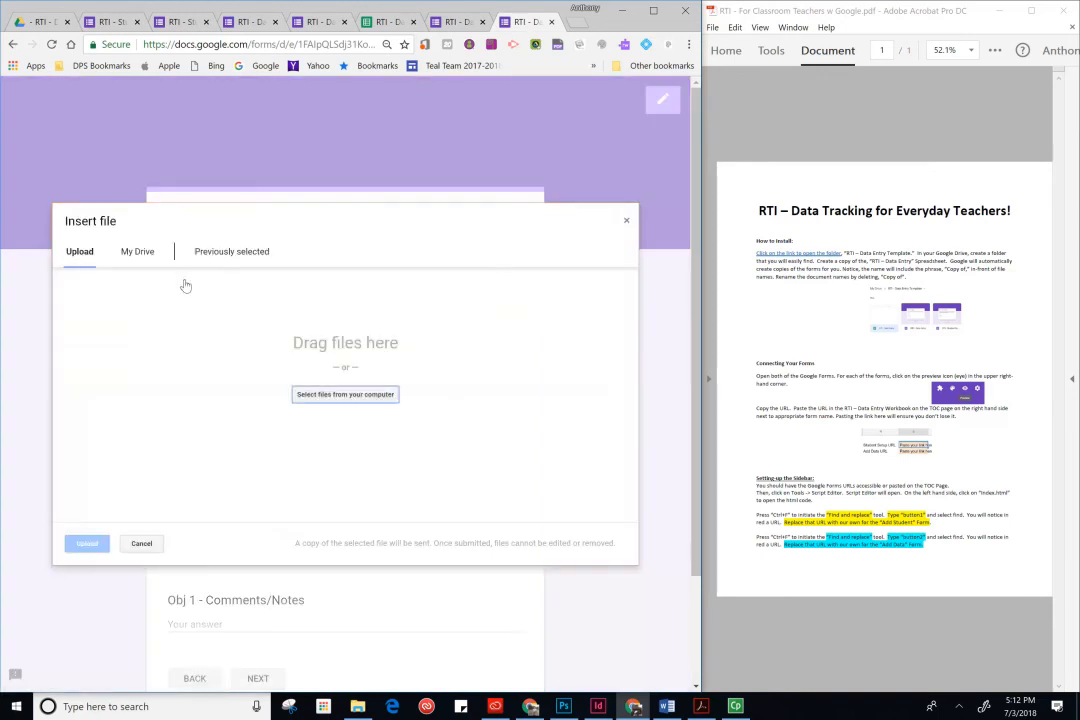
pyautogui.click(137, 256)
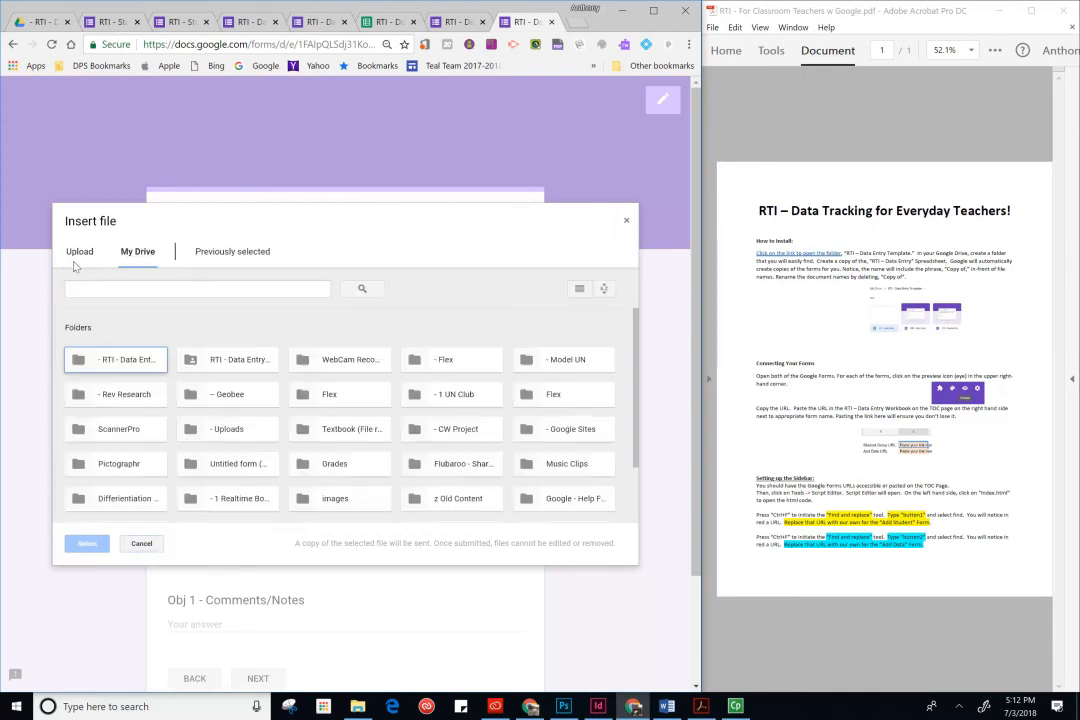
pyautogui.click(626, 220)
# - Write the Obj 1 comment 'Worked with Micro for about 10 min. Details were not fully relevant', fixing the misspelled last word
pyautogui.scroll(-1, 485, 566)
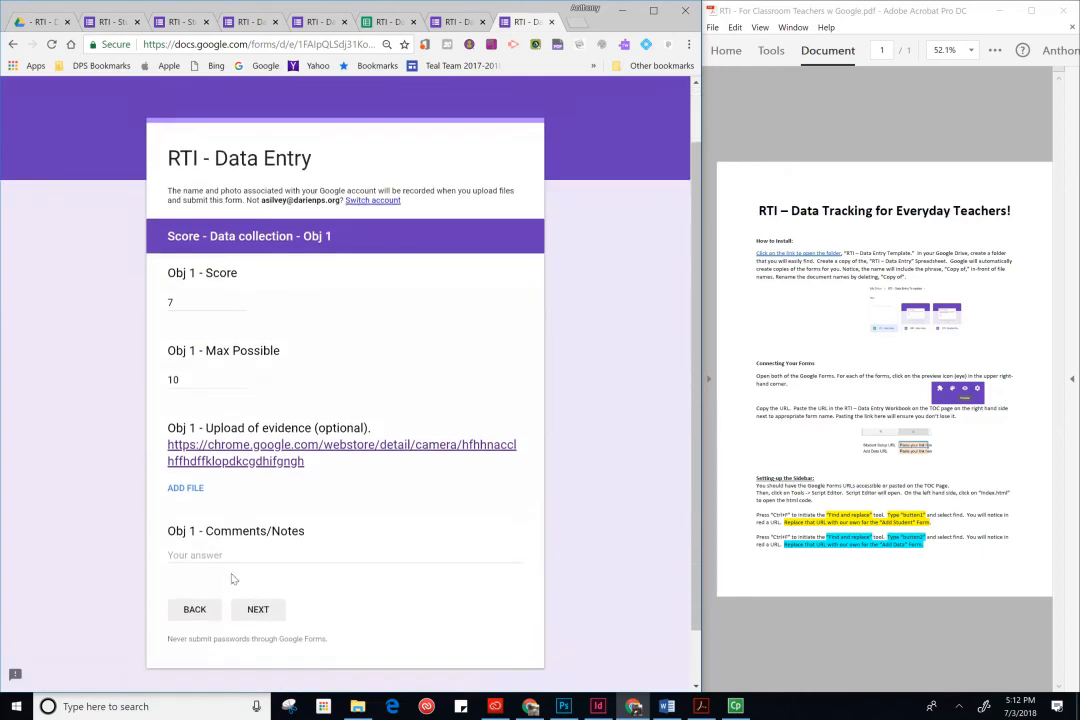
pyautogui.click(346, 557)
pyautogui.write('W')
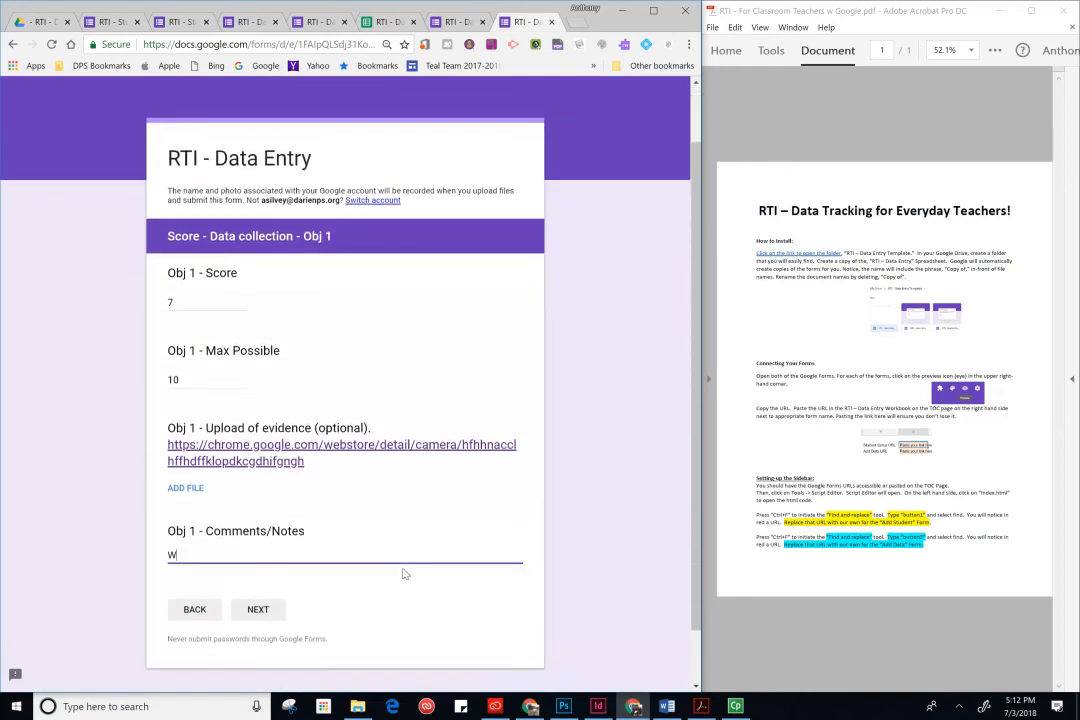
pyautogui.write('orked with Micro for about ')
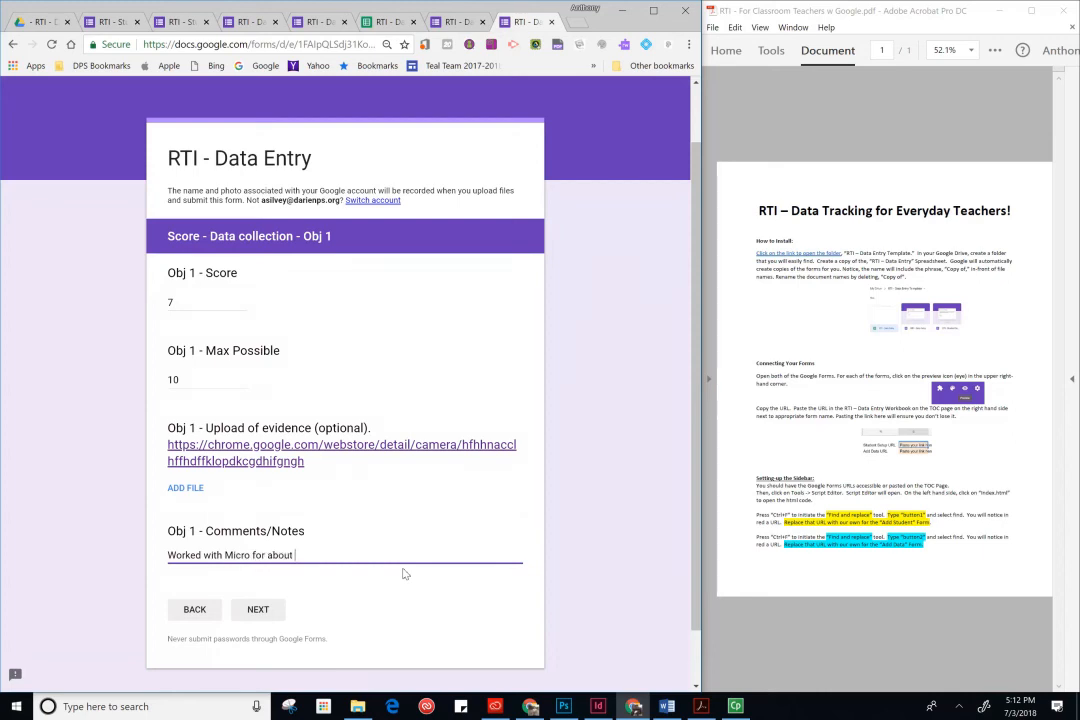
pyautogui.write('10 min.')
pyautogui.write('Details were not fully')
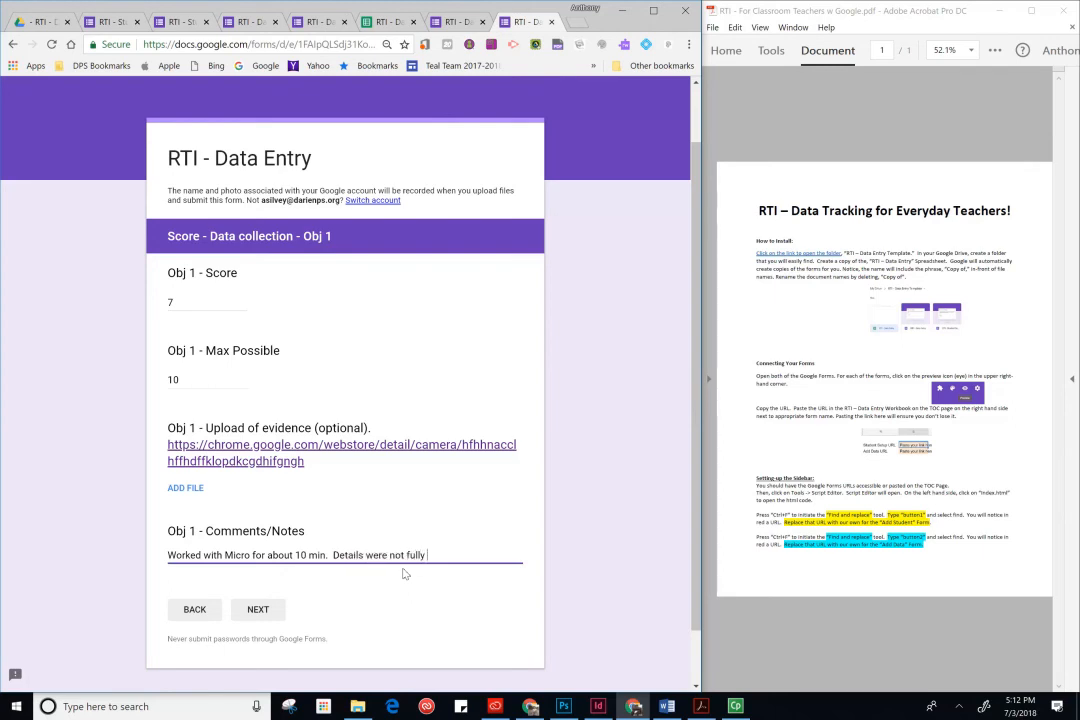
pyautogui.write(' rea')
pyautogui.press('BackSpace')
pyautogui.write('leavant')
pyautogui.rightClick(441, 556)
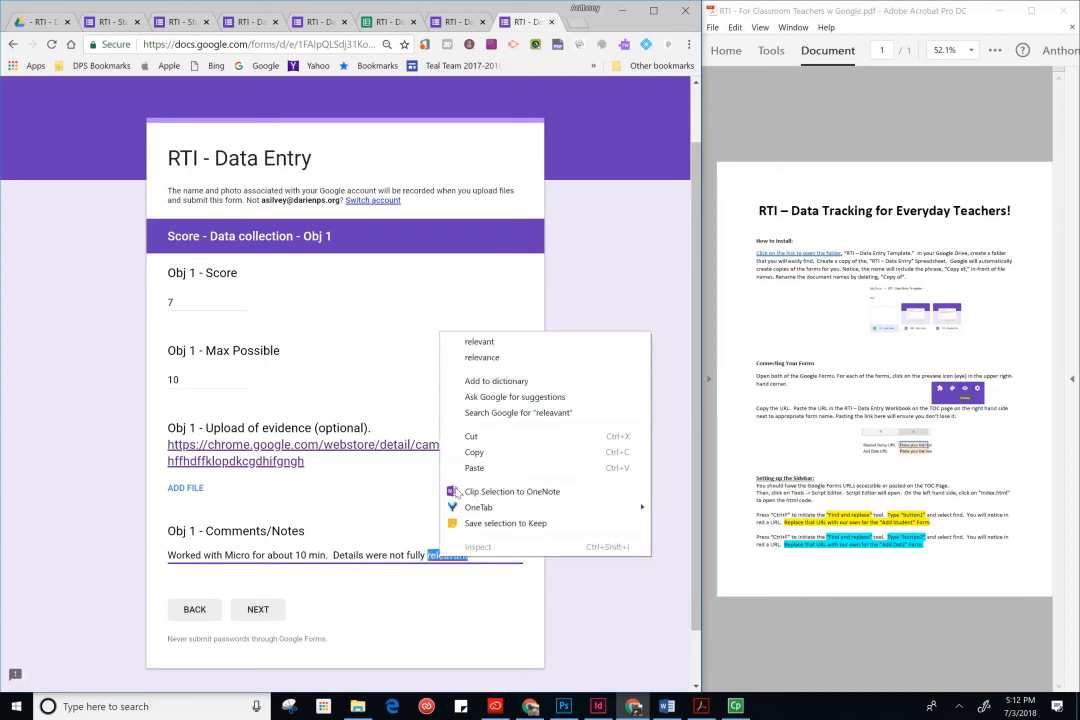
pyautogui.click(479, 341)
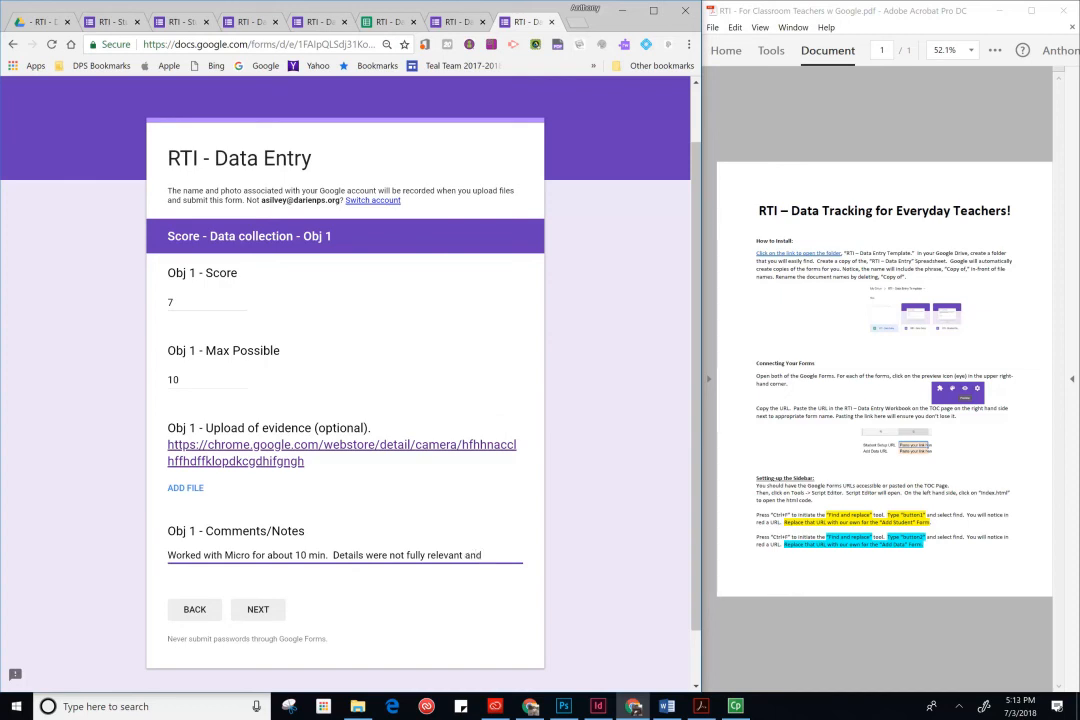
# - Finish the comment with '. Student needs to be selective in details', skip the Obj 2 section, and submit the form
pyautogui.write('.  Student needs to be selective')
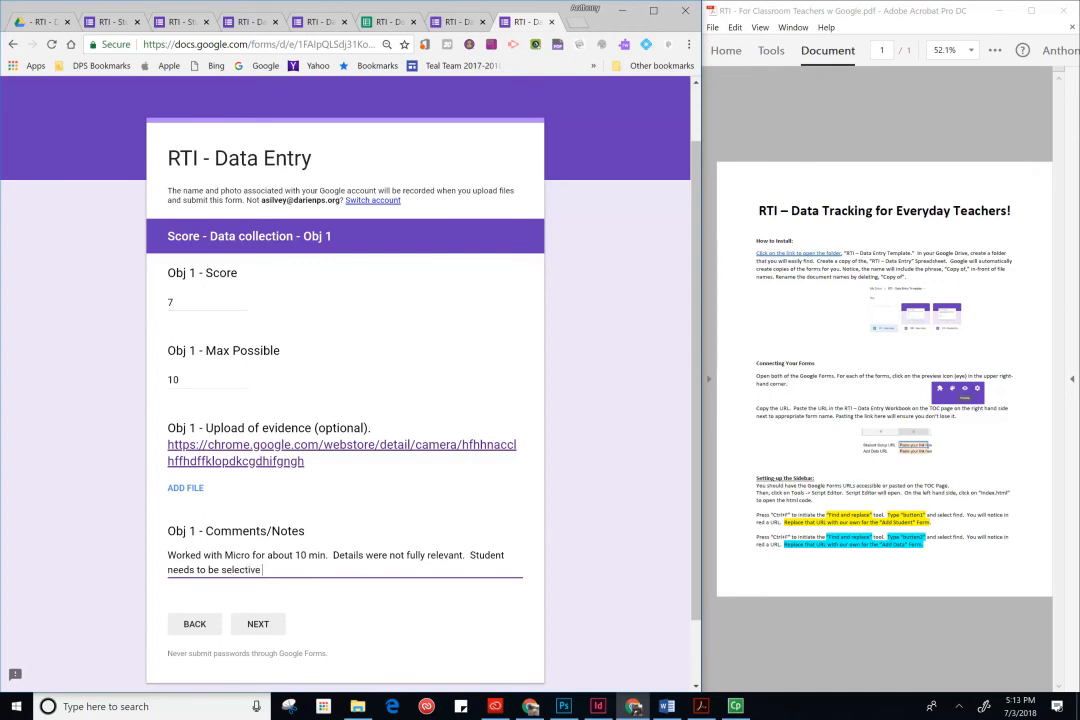
pyautogui.write(' in details.')
pyautogui.click(260, 623)
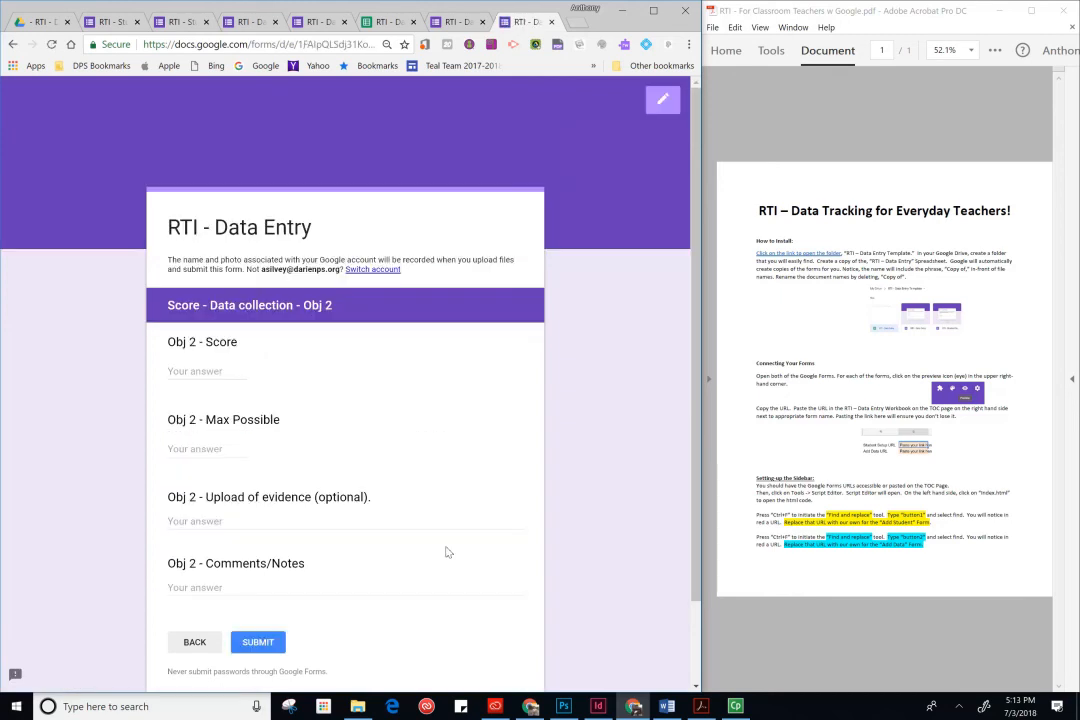
pyautogui.click(272, 642)
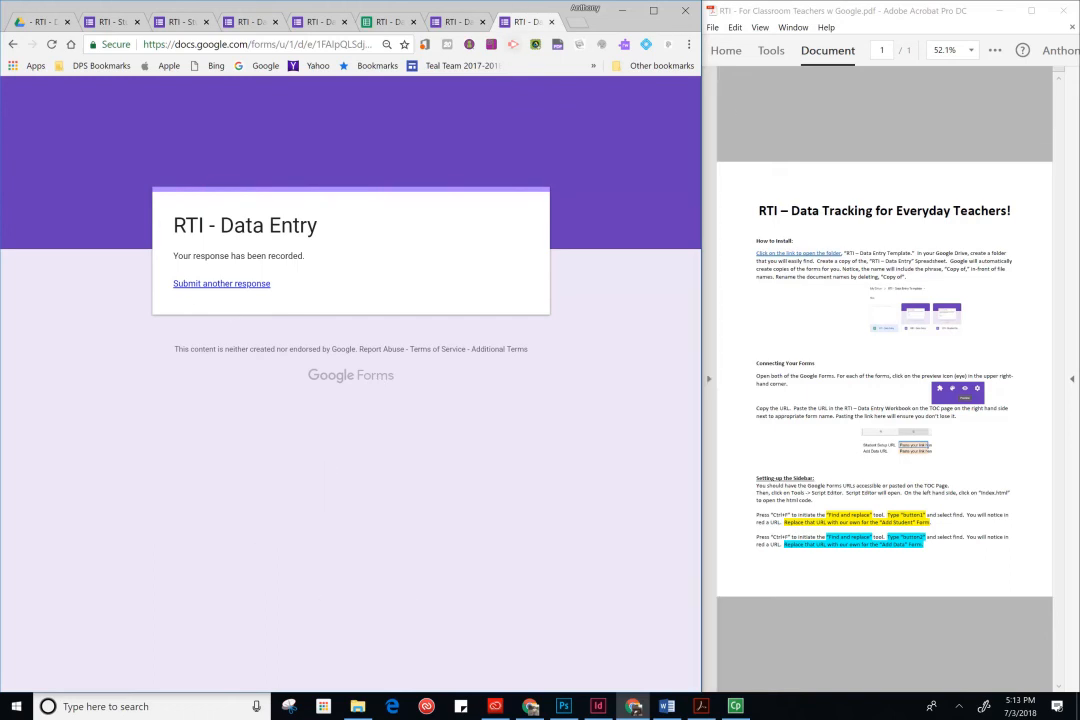
# - Reset the form for another response and return to the spreadsheet's TOC sheet to check Student Micro's week number
pyautogui.click(231, 285)
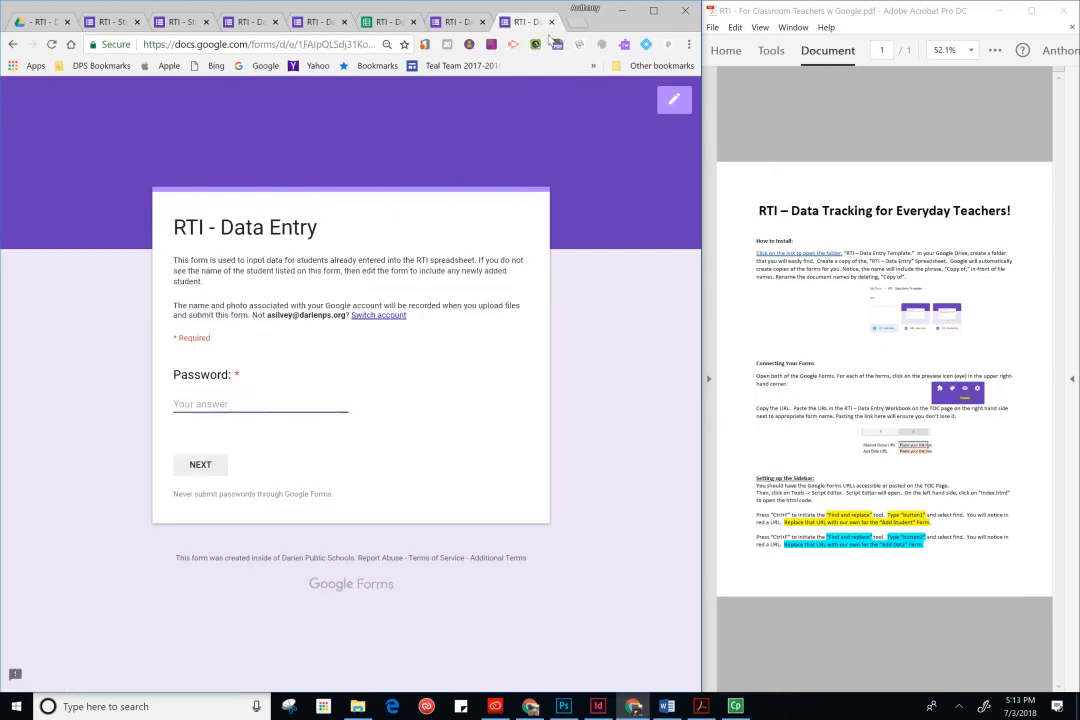
pyautogui.click(386, 22)
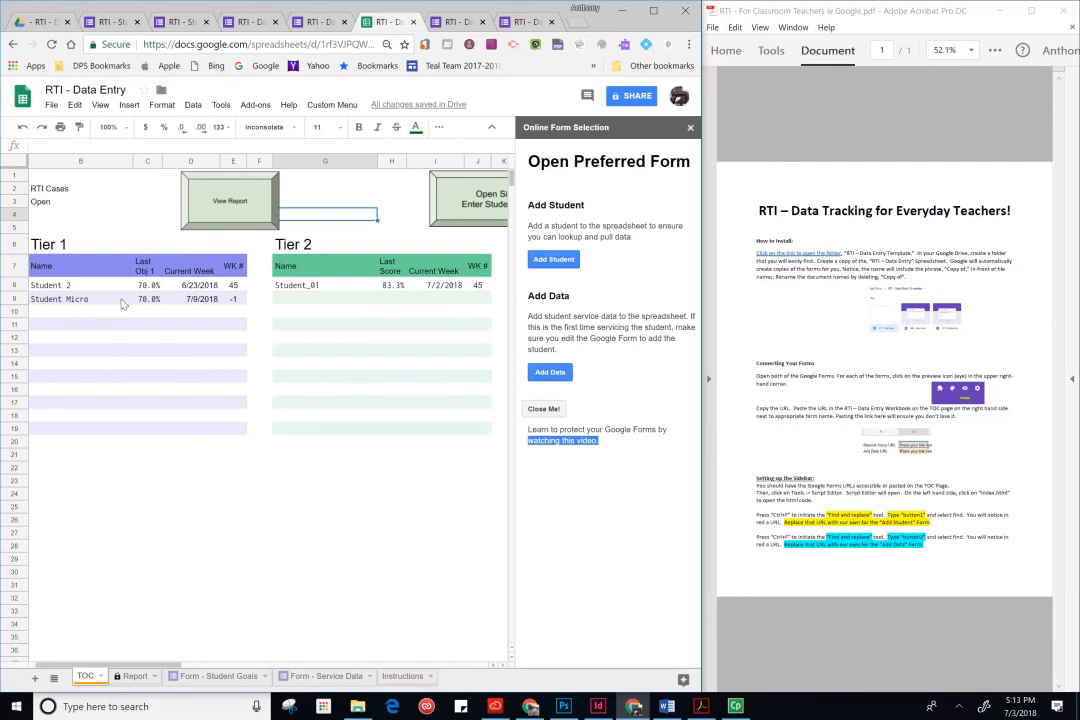
pyautogui.click(235, 301)
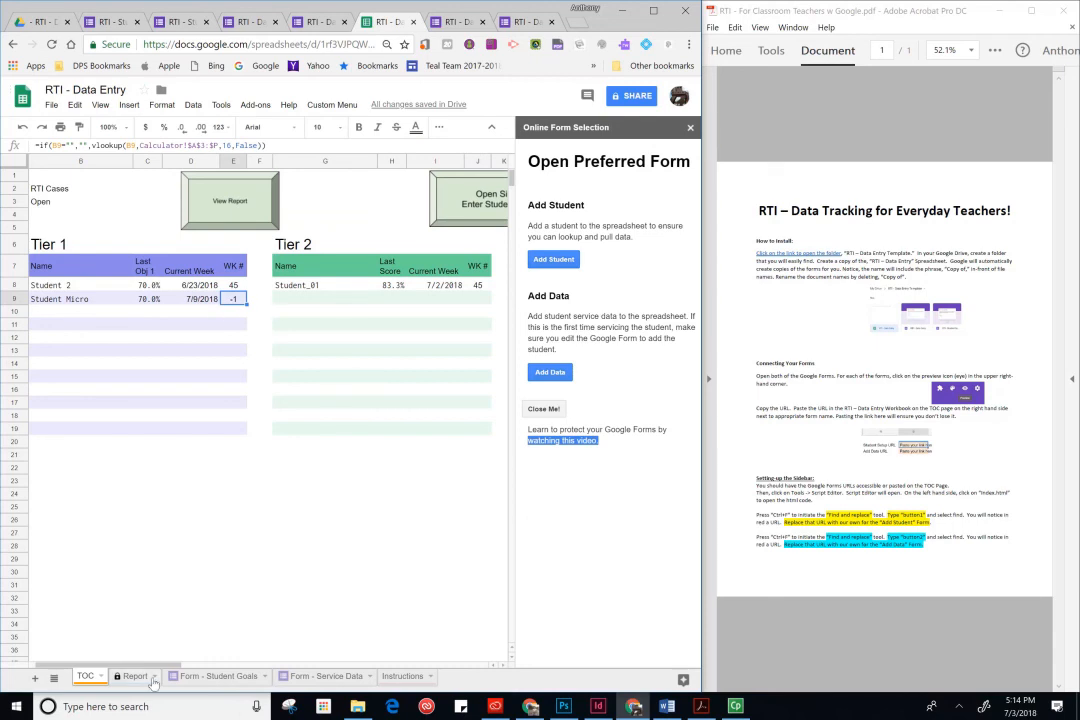
# - Open the Report sheet and choose Student Micro as the reported student
pyautogui.moveTo(154, 665)
pyautogui.mouseDown()
pyautogui.moveTo(271, 671)
pyautogui.moveTo(169, 674)
pyautogui.mouseUp()
pyautogui.click(140, 677)
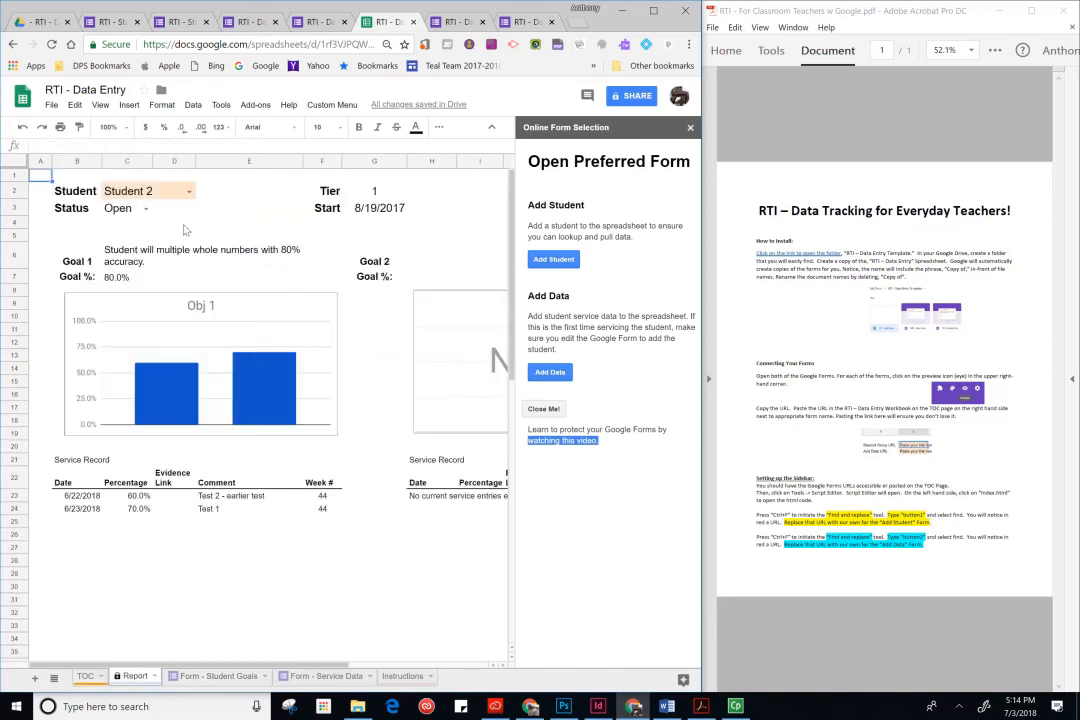
pyautogui.click(189, 192)
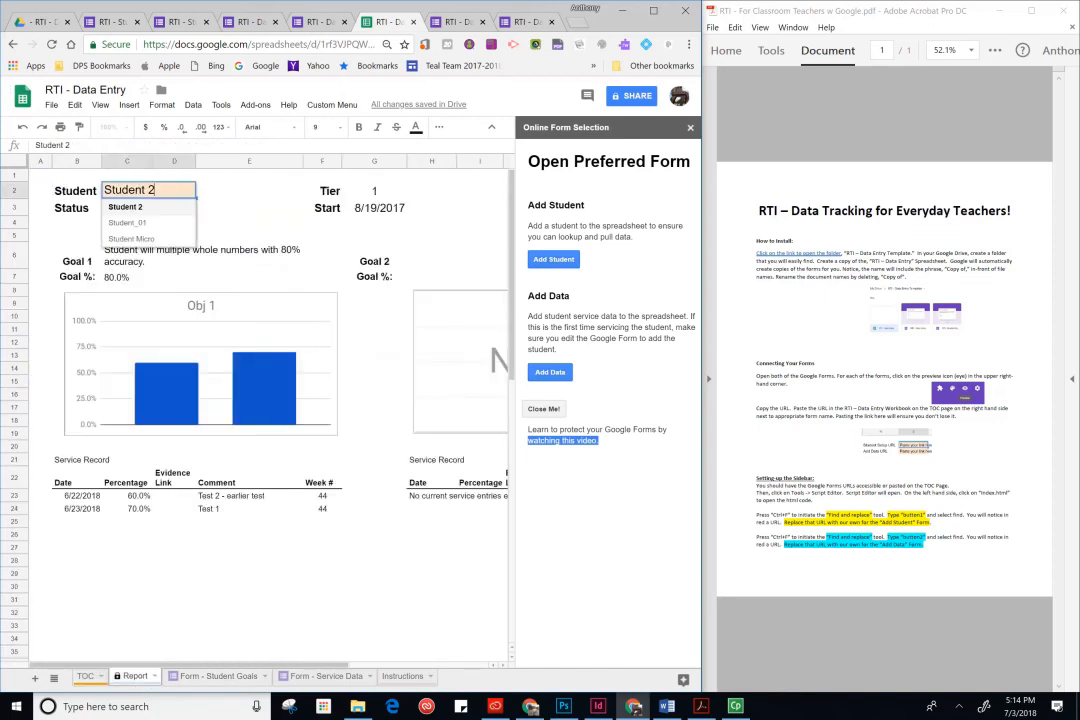
pyautogui.click(131, 239)
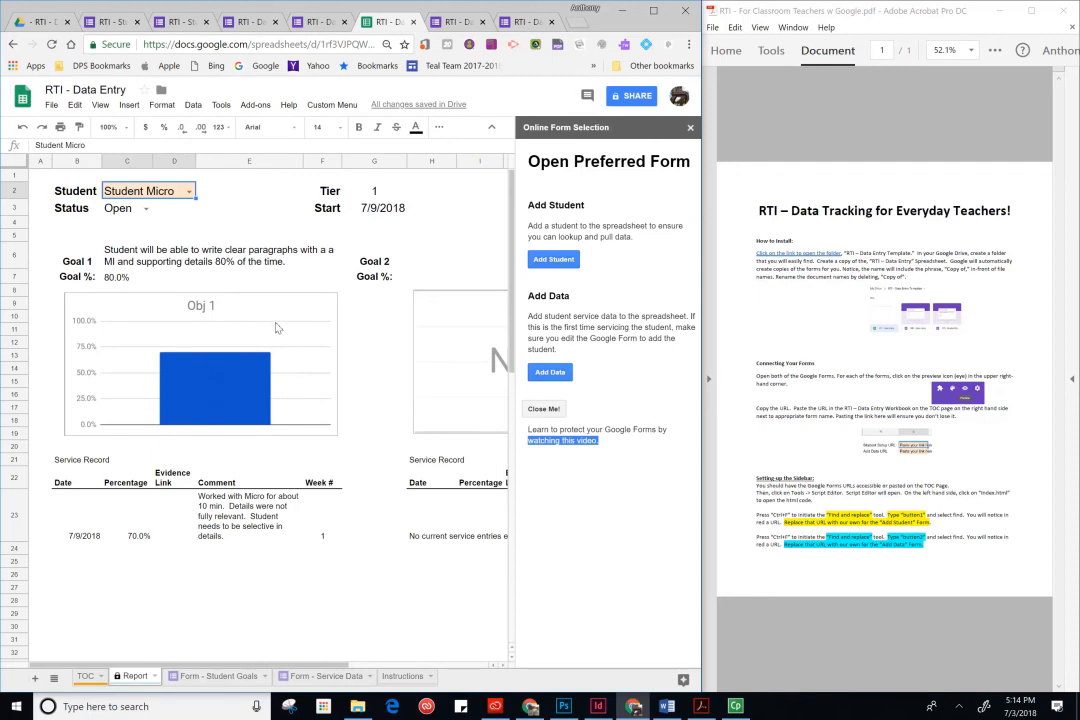
# - Inspect the Week # and Date cells of Student Micro's service record on the report
pyautogui.click(321, 538)
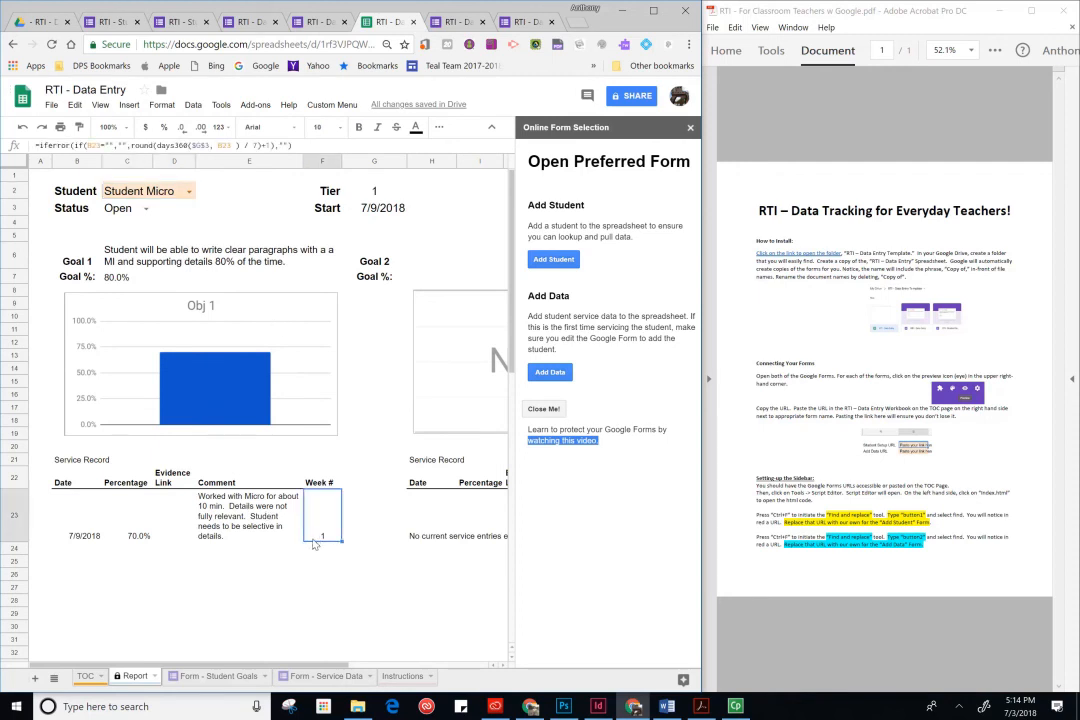
pyautogui.click(77, 541)
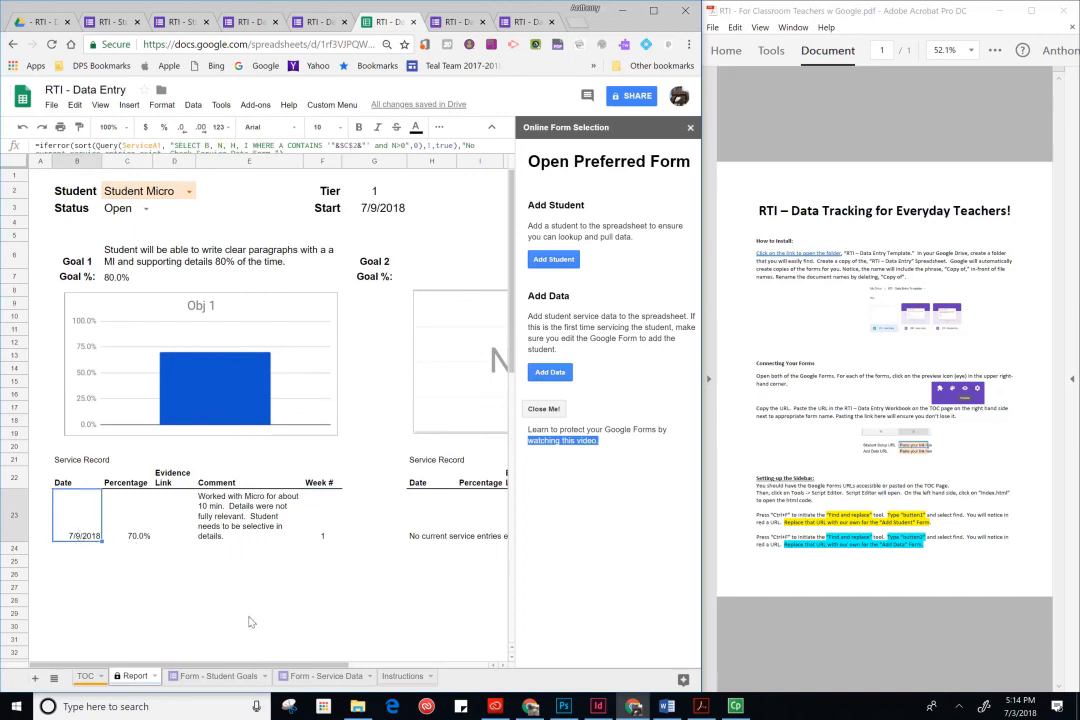
pyautogui.hscroll(3, 212, 566)
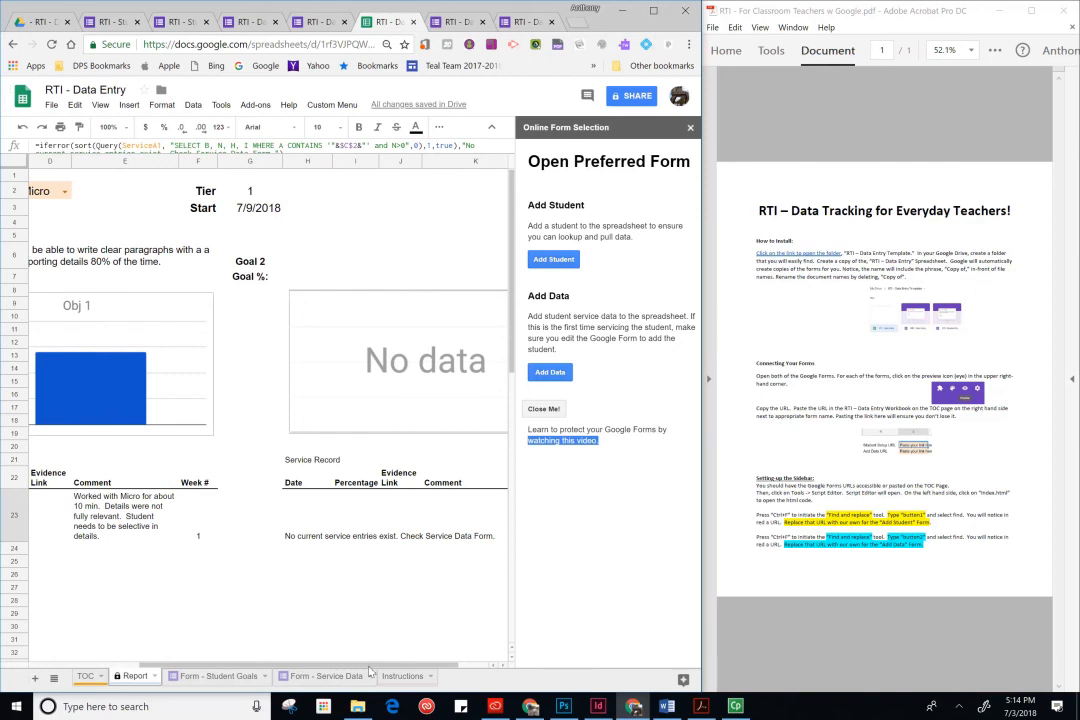
pyautogui.hscroll(-3, 244, 566)
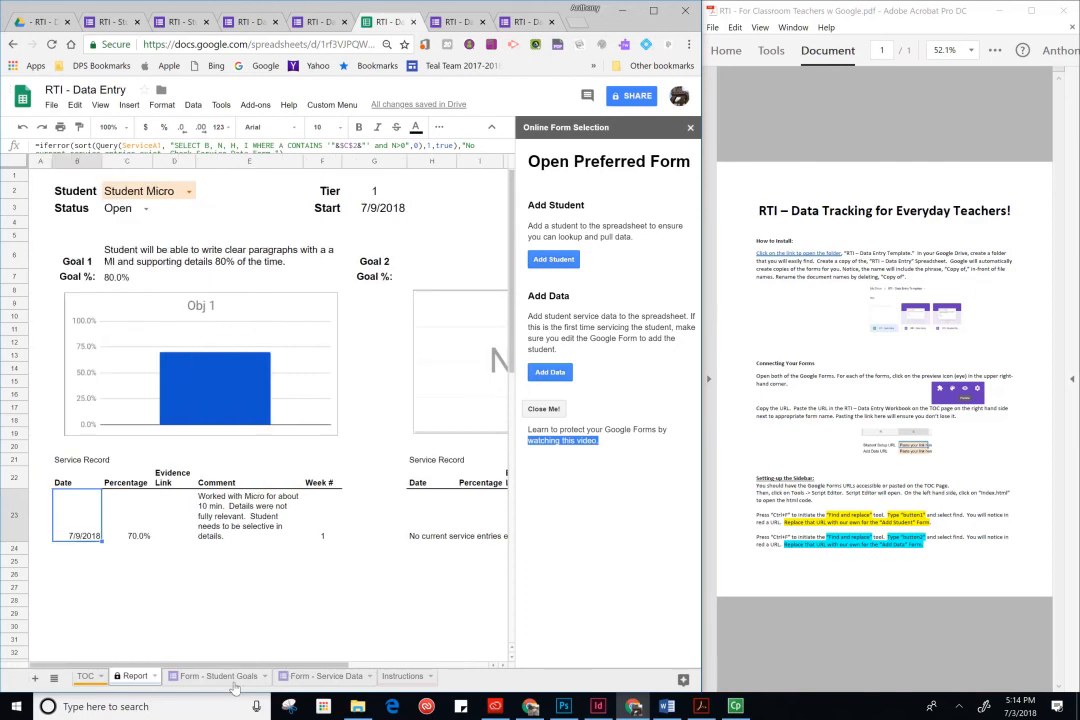
# - Go back to the TOC sheet and reopen the form sidebar with Show sidebar
pyautogui.click(86, 676)
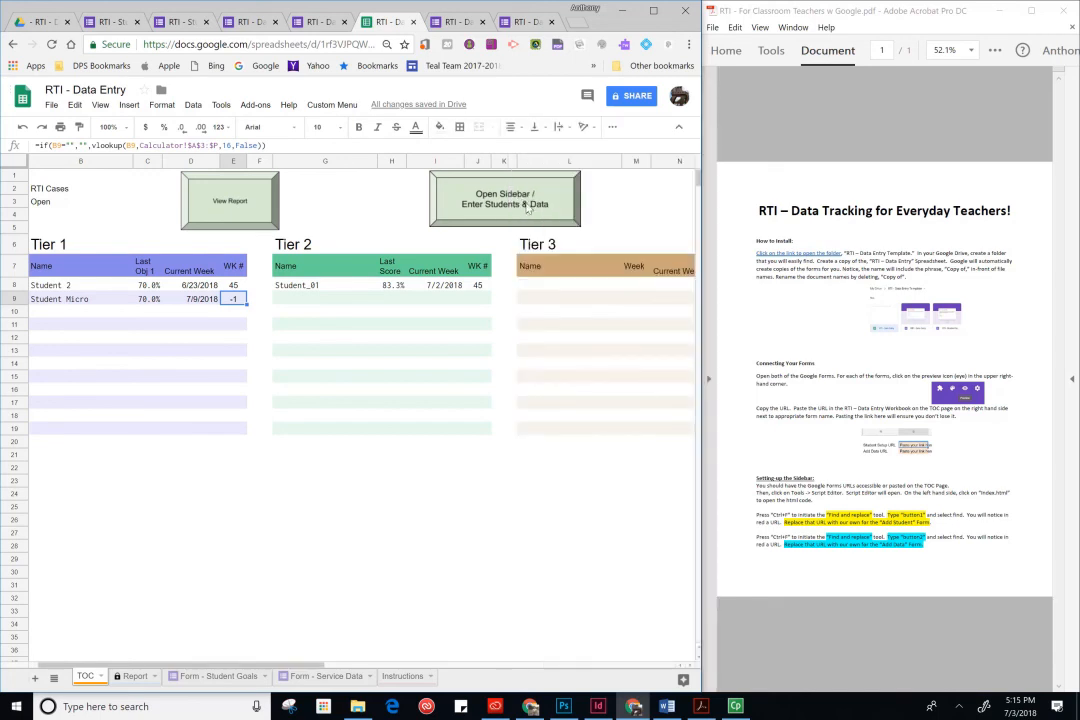
pyautogui.click(331, 104)
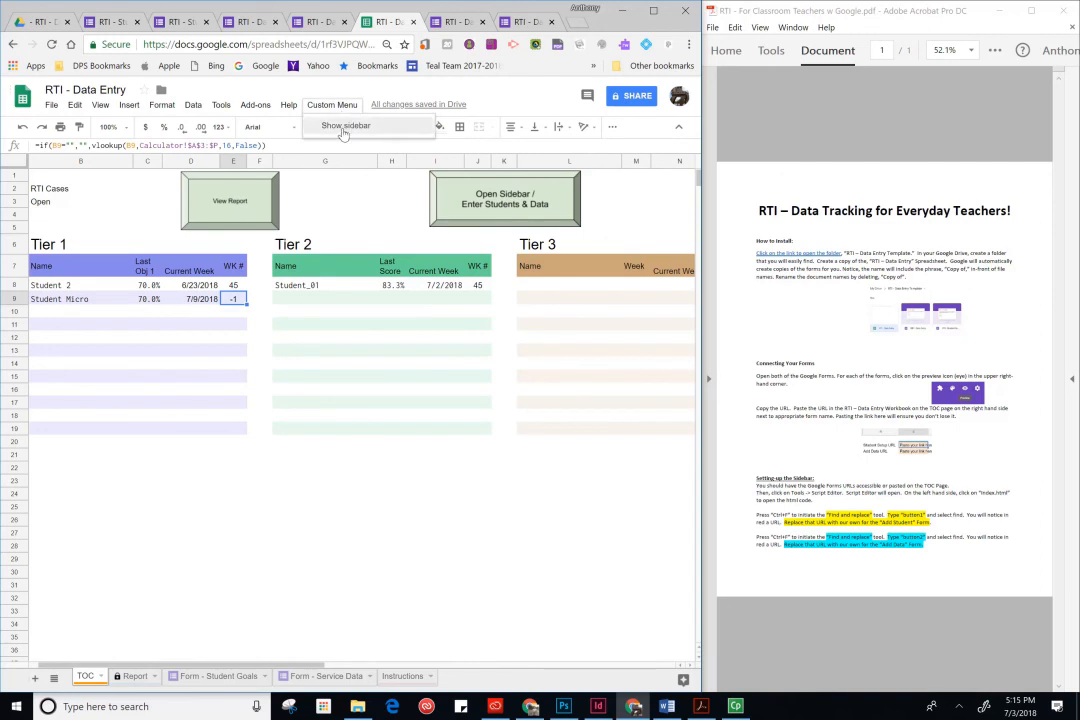
pyautogui.click(343, 128)
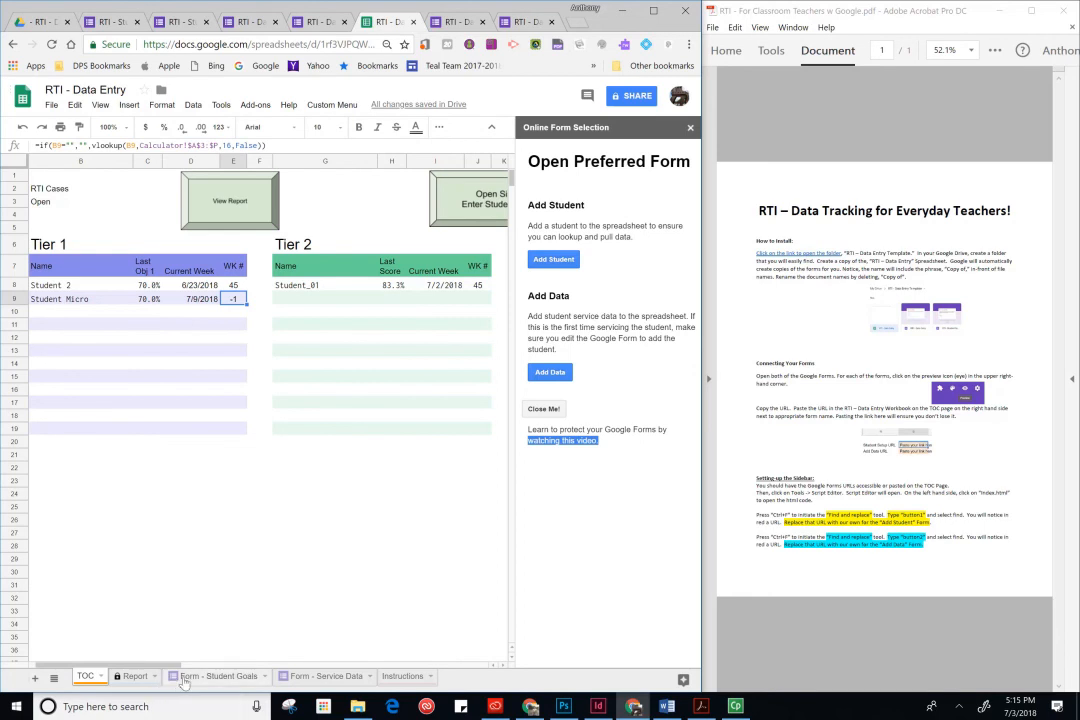
# - On the Report sheet, set Student Micro's status to Closed
pyautogui.click(133, 676)
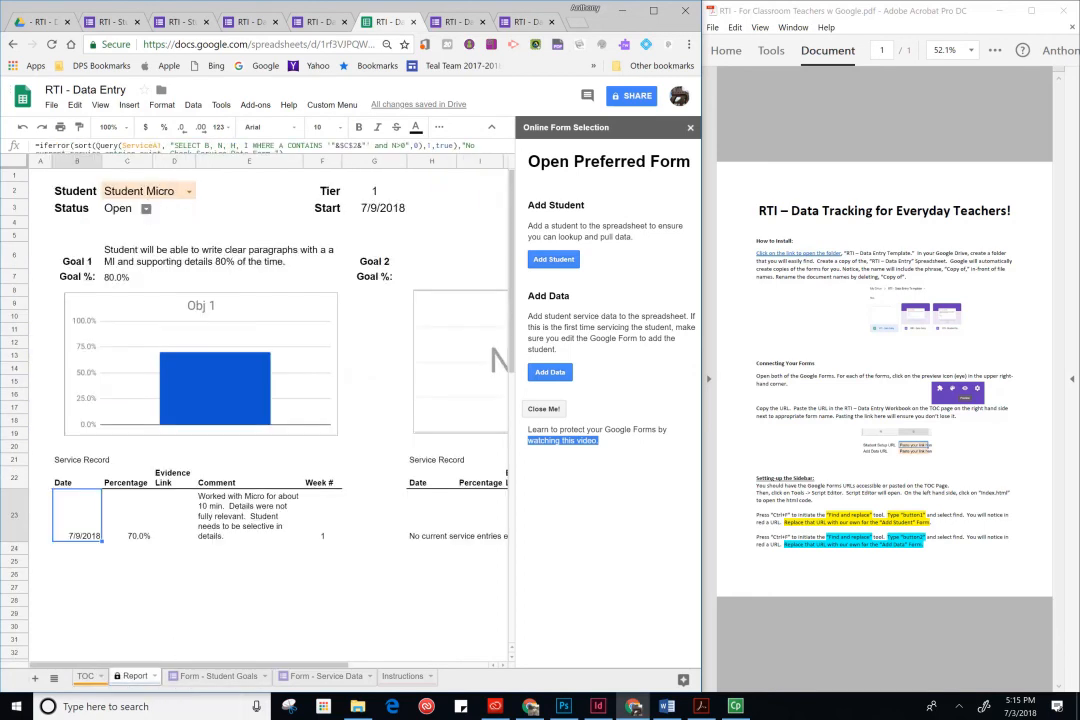
pyautogui.click(146, 210)
pyautogui.click(116, 238)
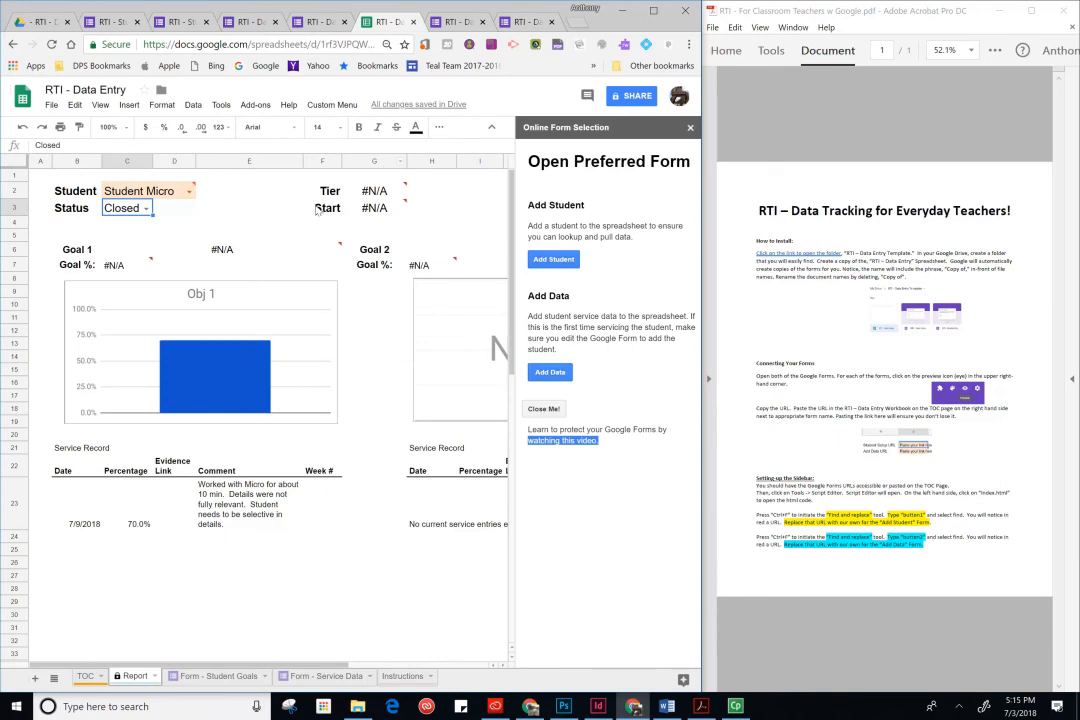
# - Switch the report's student to Student 3, reselecting it several times from the student dropdown
pyautogui.click(189, 191)
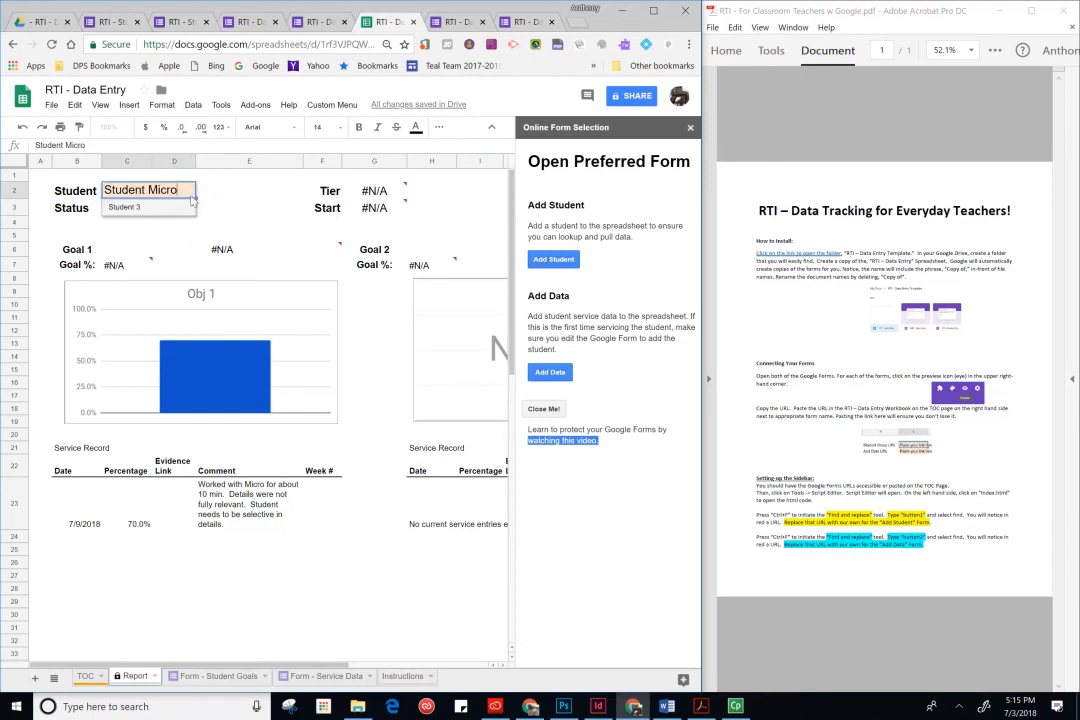
pyautogui.click(130, 206)
pyautogui.press('Tab')
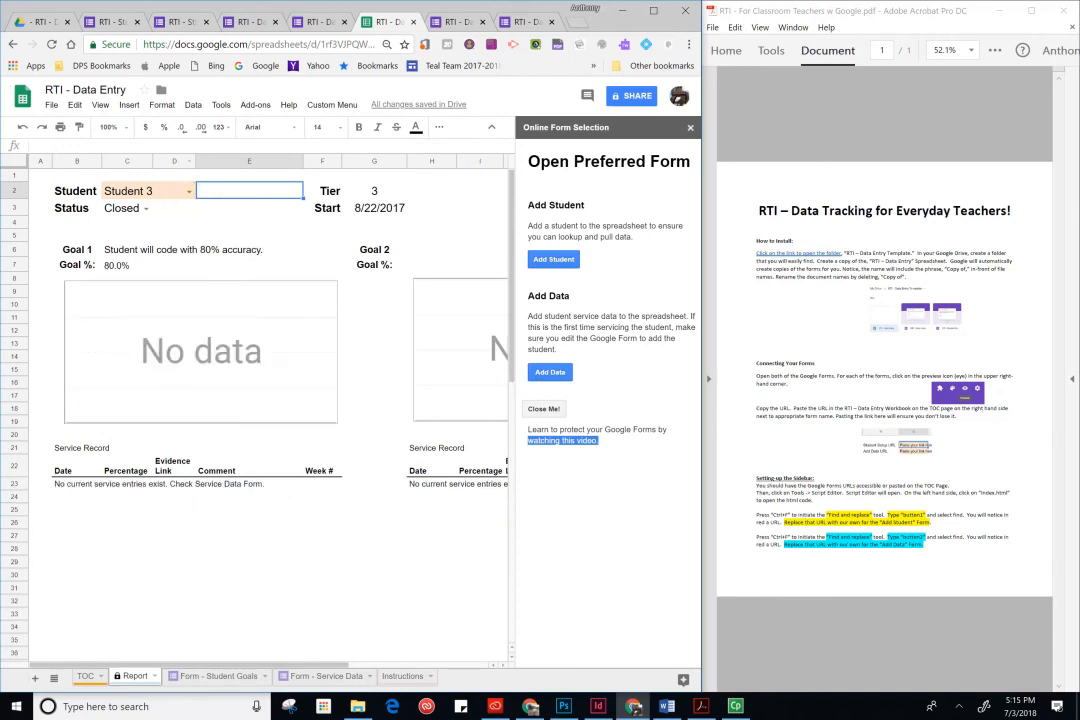
pyautogui.click(155, 210)
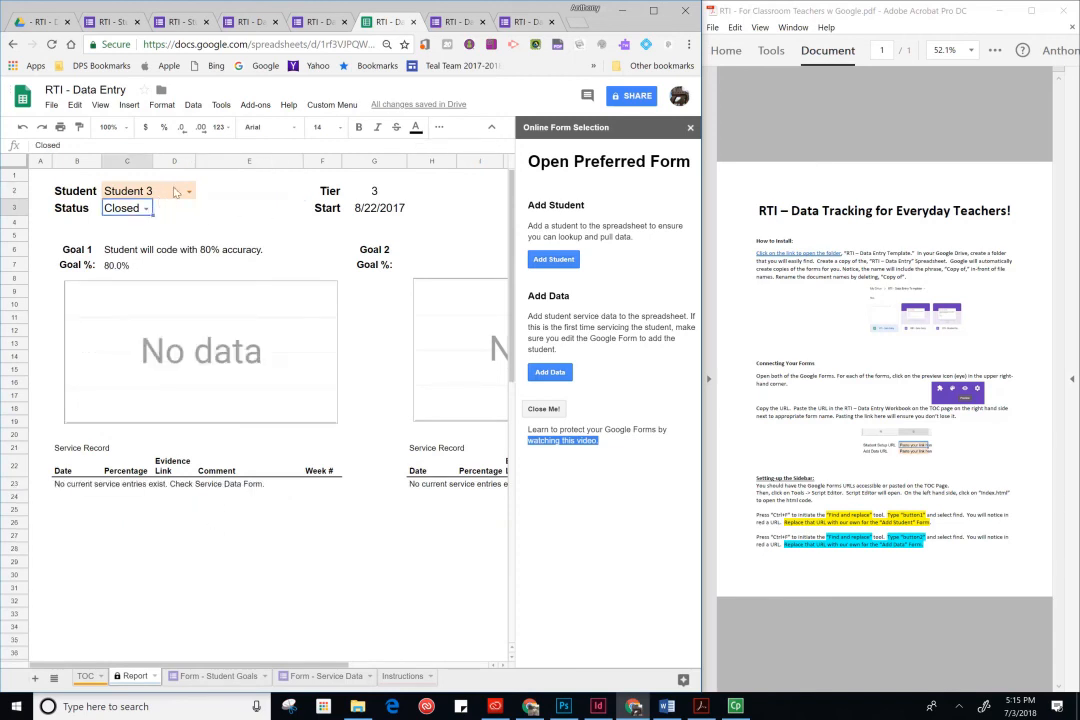
pyautogui.click(135, 193)
pyautogui.click(133, 211)
pyautogui.click(135, 193)
pyautogui.click(133, 210)
pyautogui.click(142, 195)
pyautogui.click(141, 206)
pyautogui.click(143, 195)
pyautogui.click(142, 208)
pyautogui.click(140, 193)
pyautogui.click(138, 208)
pyautogui.click(138, 193)
pyautogui.click(136, 208)
pyautogui.click(131, 195)
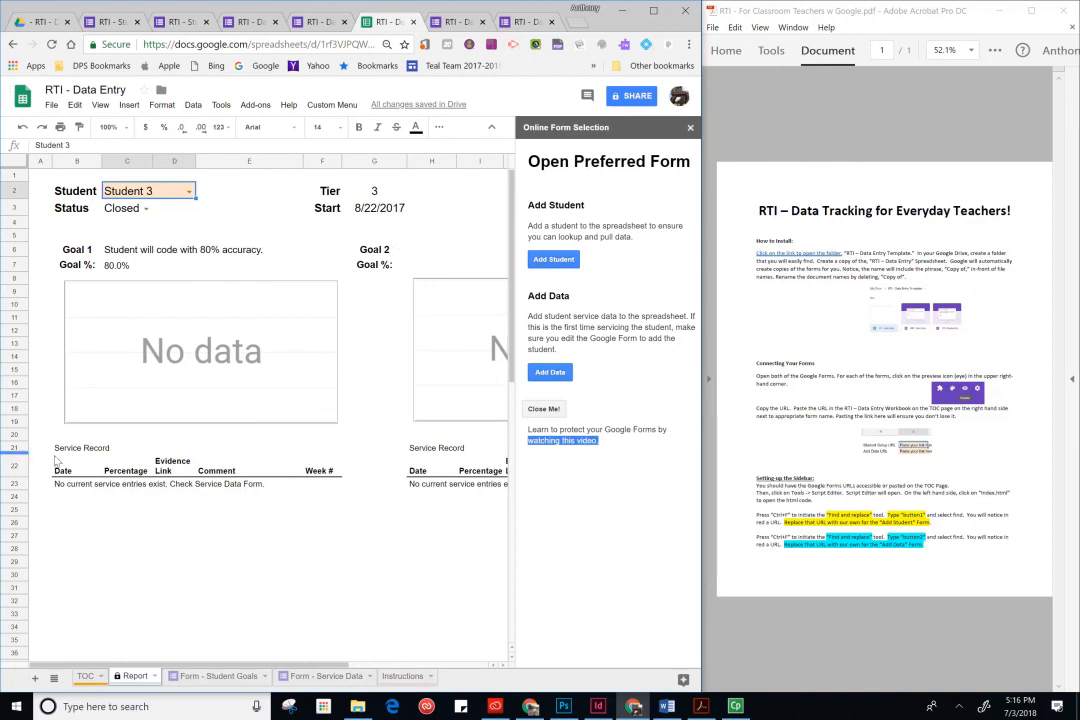
# - Refresh the service record by deleting the Date cell's query formula and pasting it back in
pyautogui.click(59, 488)
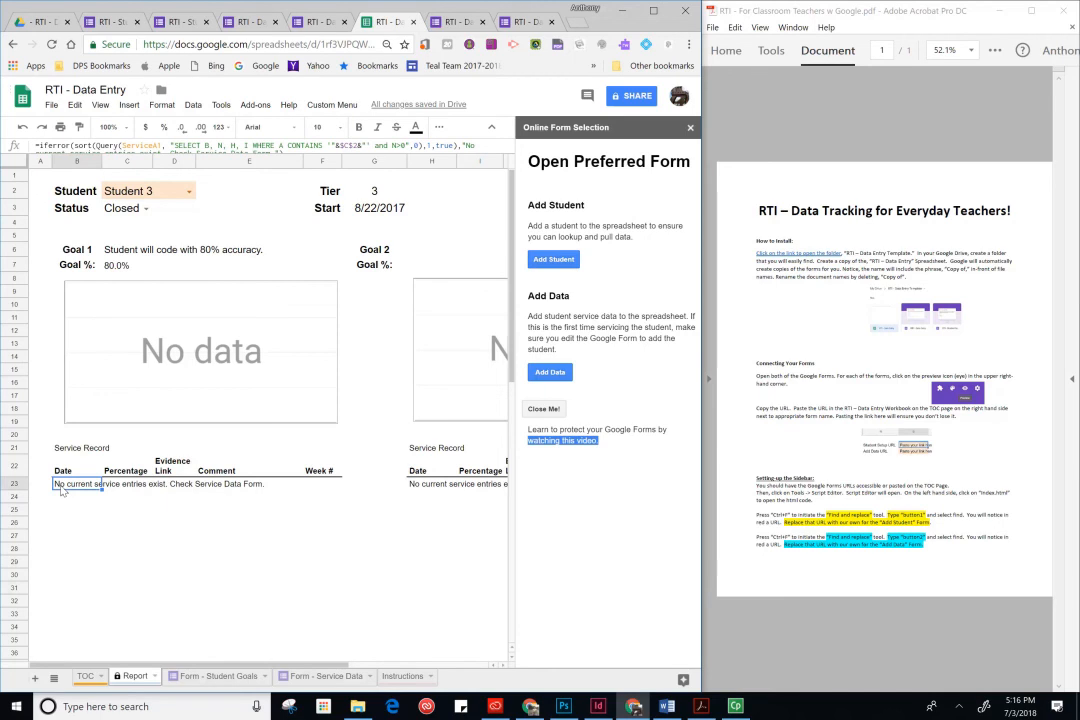
pyautogui.moveTo(179, 154)
pyautogui.mouseDown()
pyautogui.moveTo(181, 178)
pyautogui.moveTo(178, 162)
pyautogui.mouseUp()
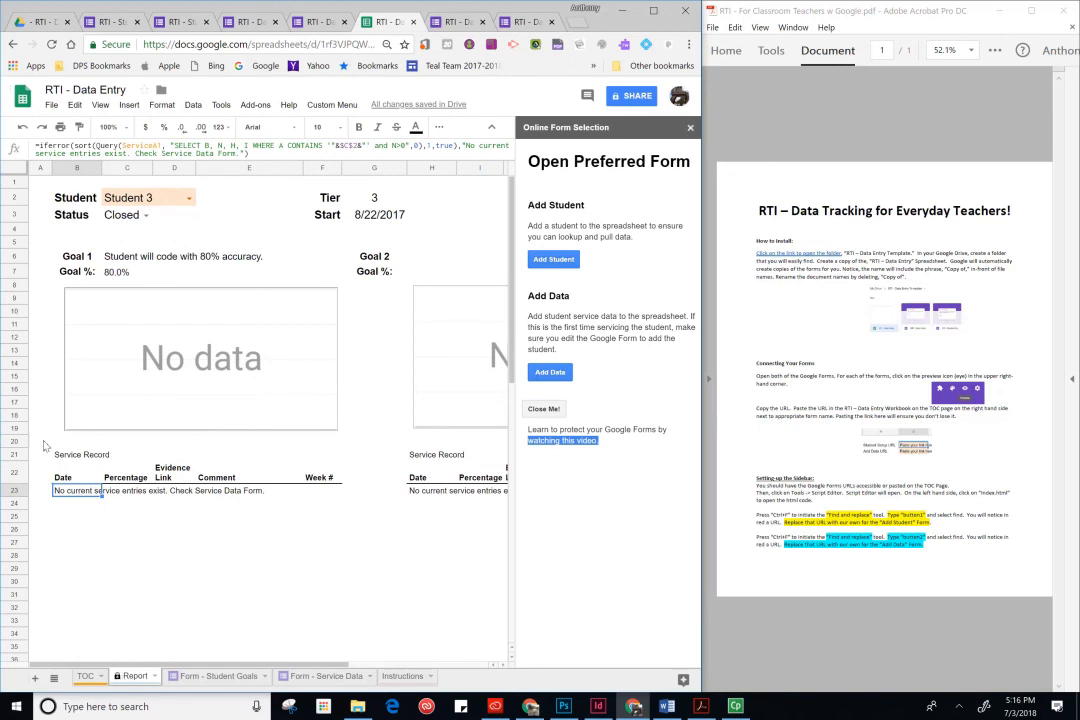
pyautogui.click(85, 504)
pyautogui.click(83, 492)
pyautogui.press('Delete')
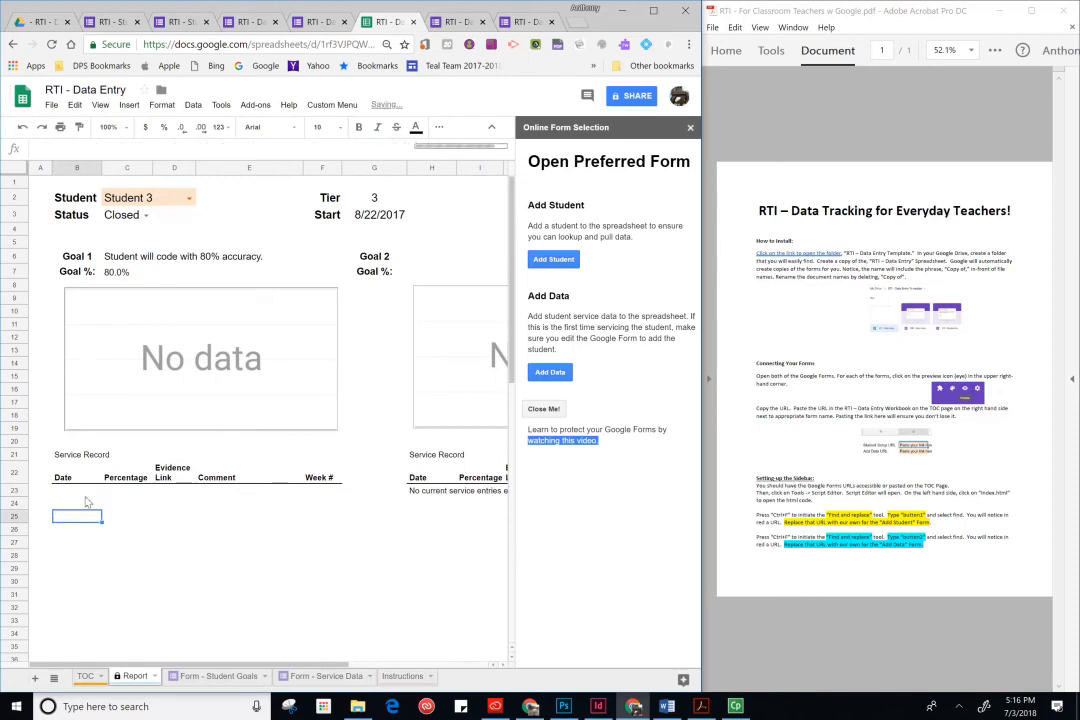
pyautogui.doubleClick(145, 197)
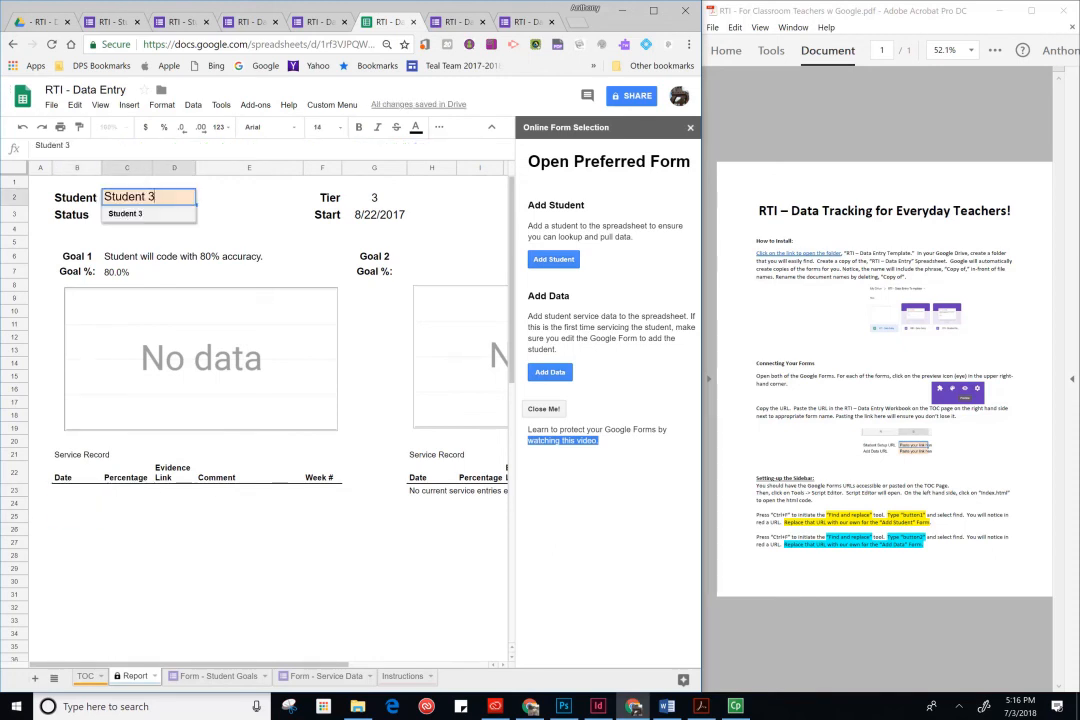
pyautogui.click(158, 216)
pyautogui.click(76, 491)
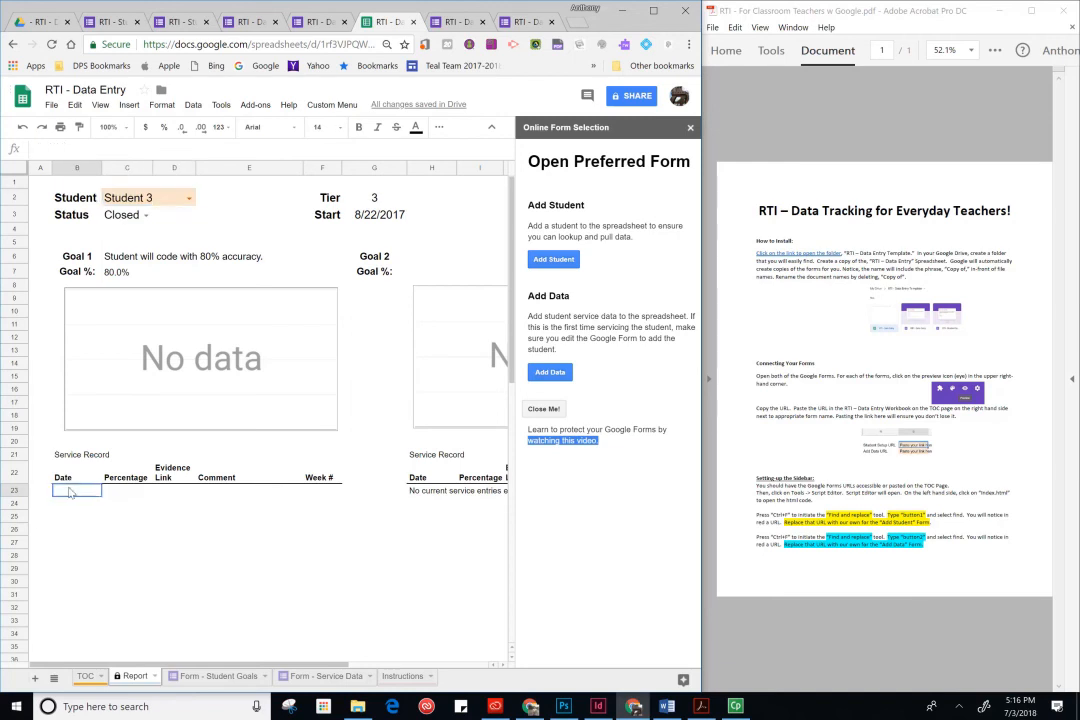
pyautogui.write('=iferror(sort(Query(Servicedata, "SELECT B, N, H, I WHERE A CONTAINS \'"&$C$2&"\' and N>0",0),1,true),"No current service entries exist. Check Service Data Form.")')
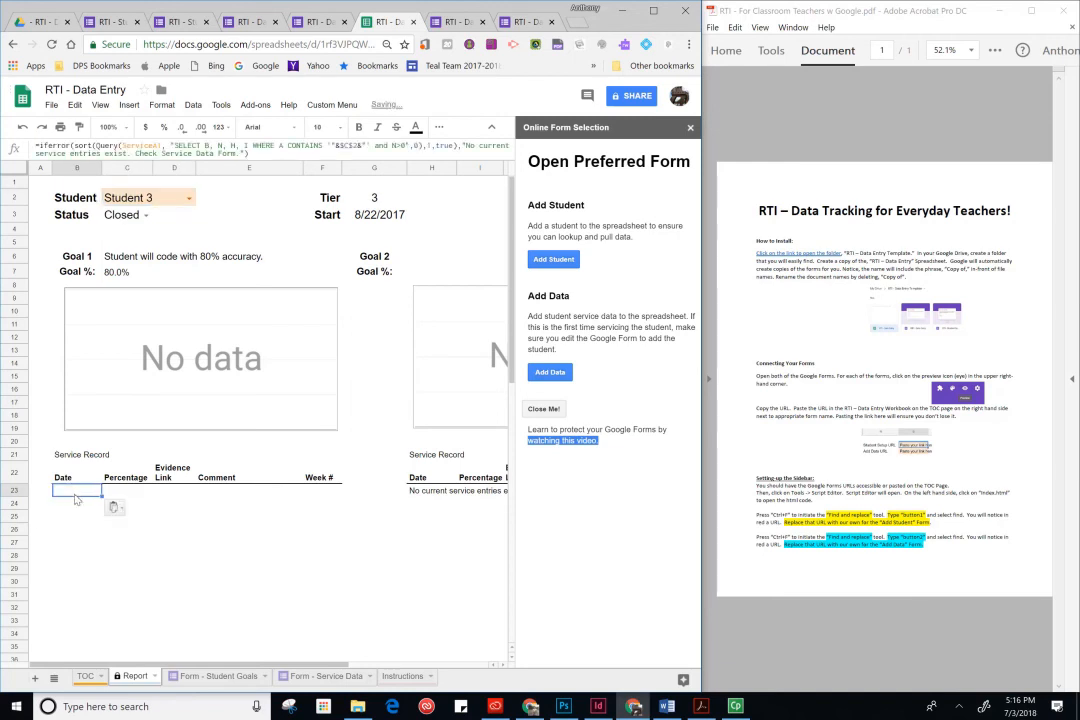
pyautogui.press('Return')
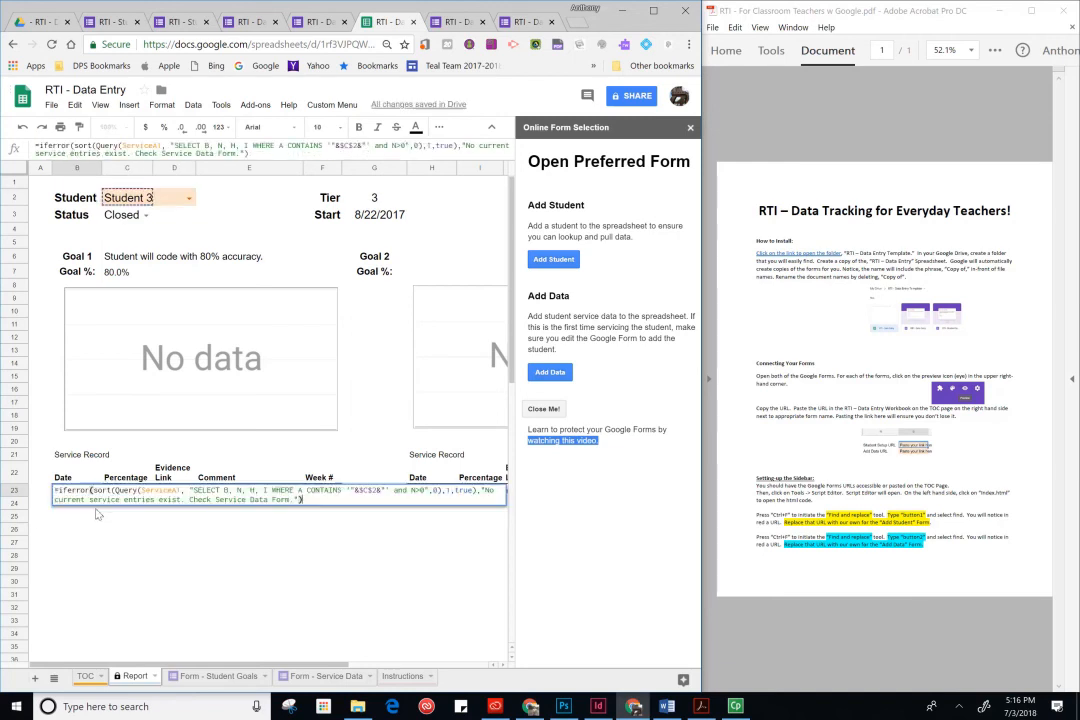
# - Confirm the restored Date formula and return to the TOC sheet
pyautogui.press('Return')
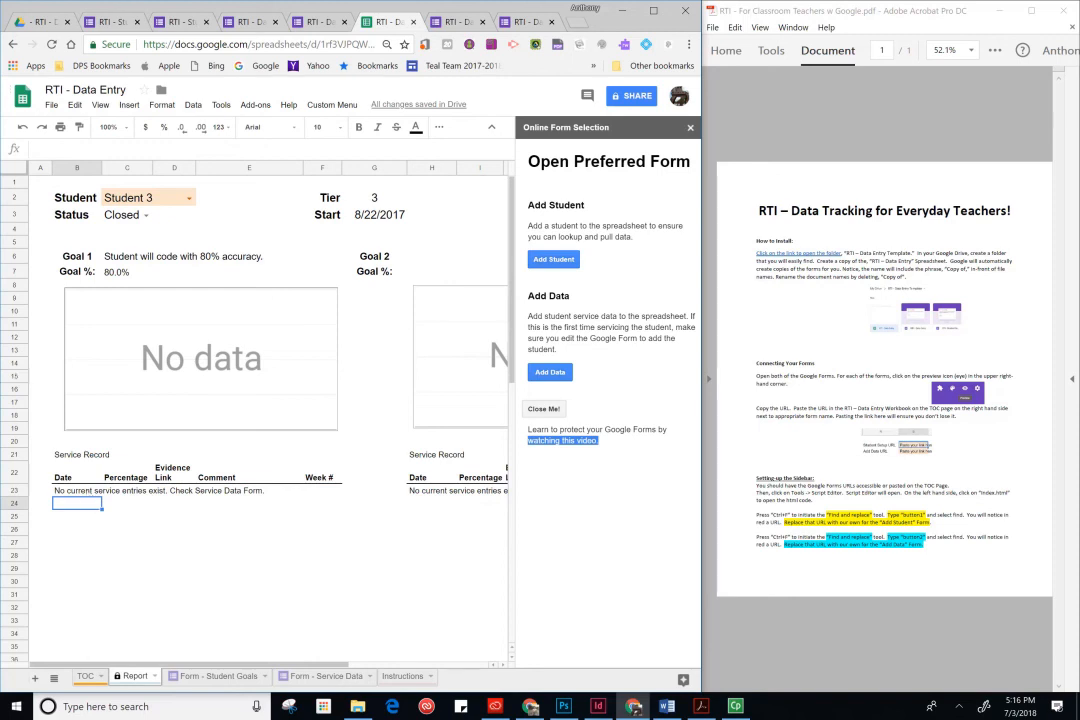
pyautogui.click(86, 676)
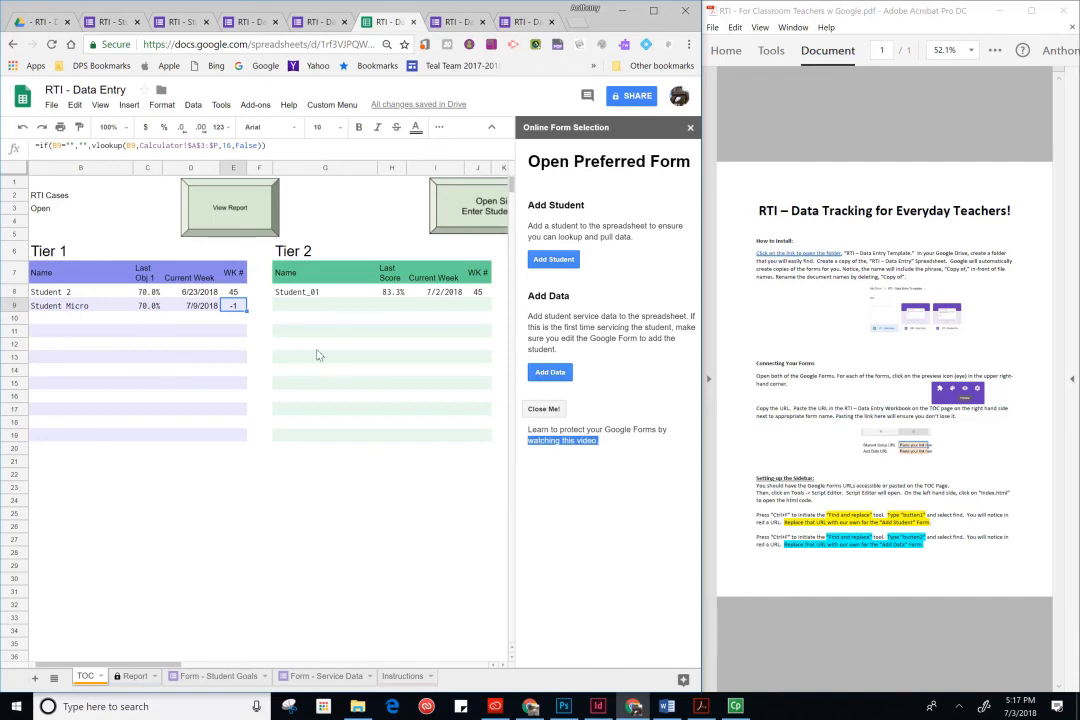
# - Inspect the formulas in the Tier 1 name column cells down to row 19
pyautogui.click(153, 306)
pyautogui.click(59, 310)
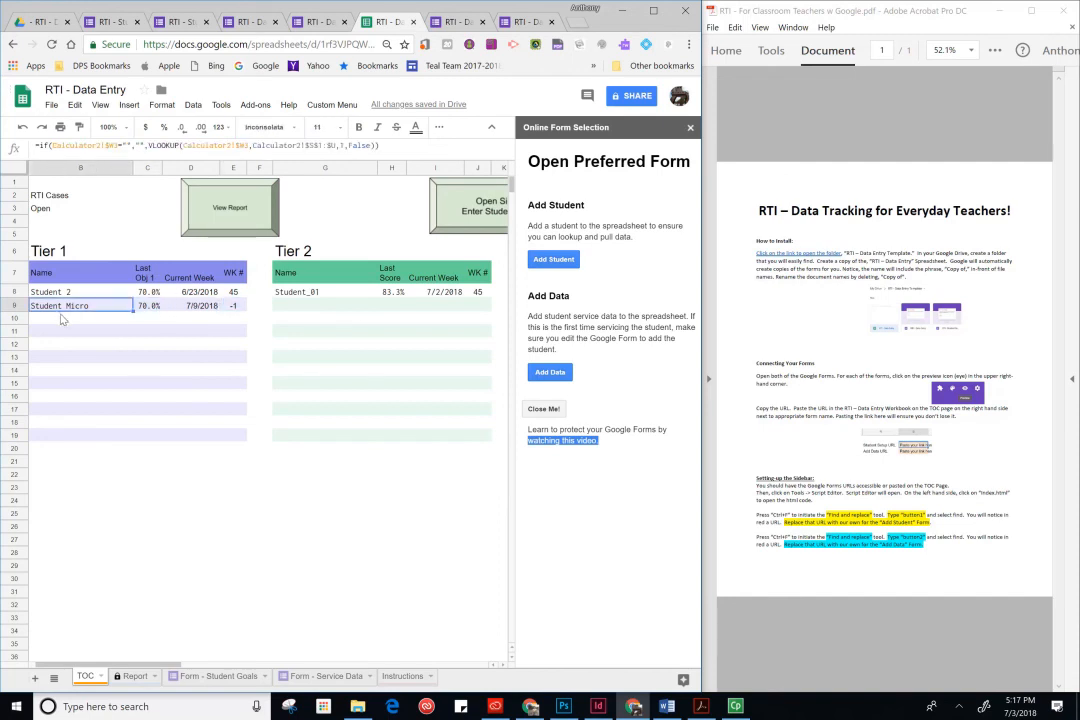
pyautogui.click(87, 330)
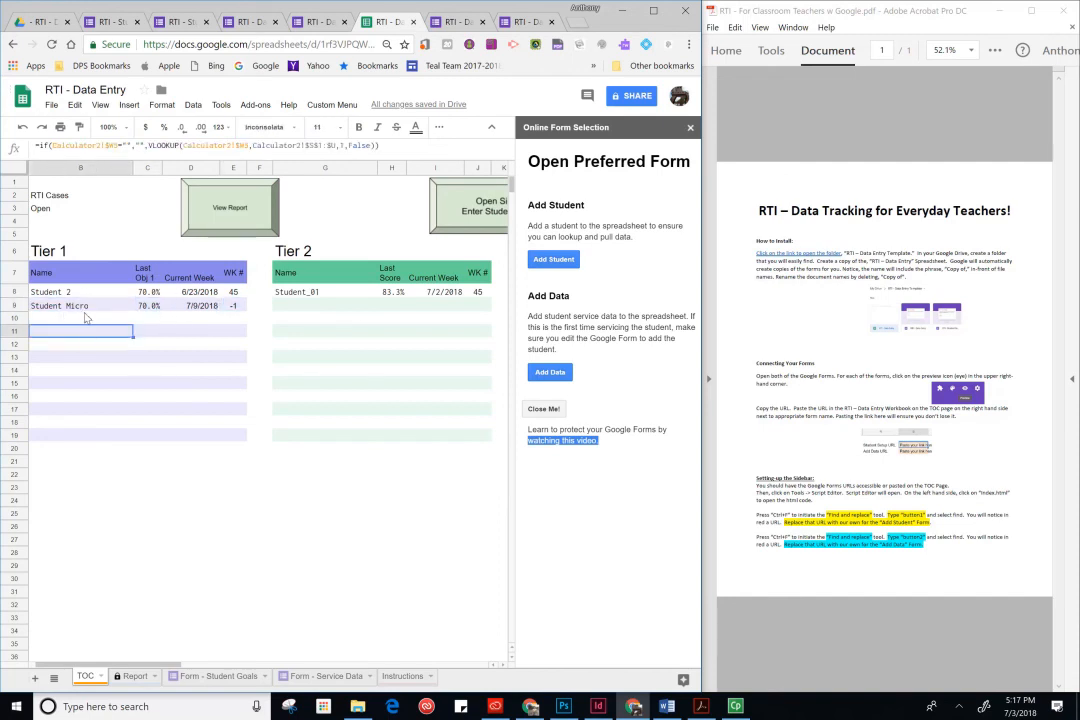
pyautogui.moveTo(84, 318); pyautogui.dragTo(86, 436)
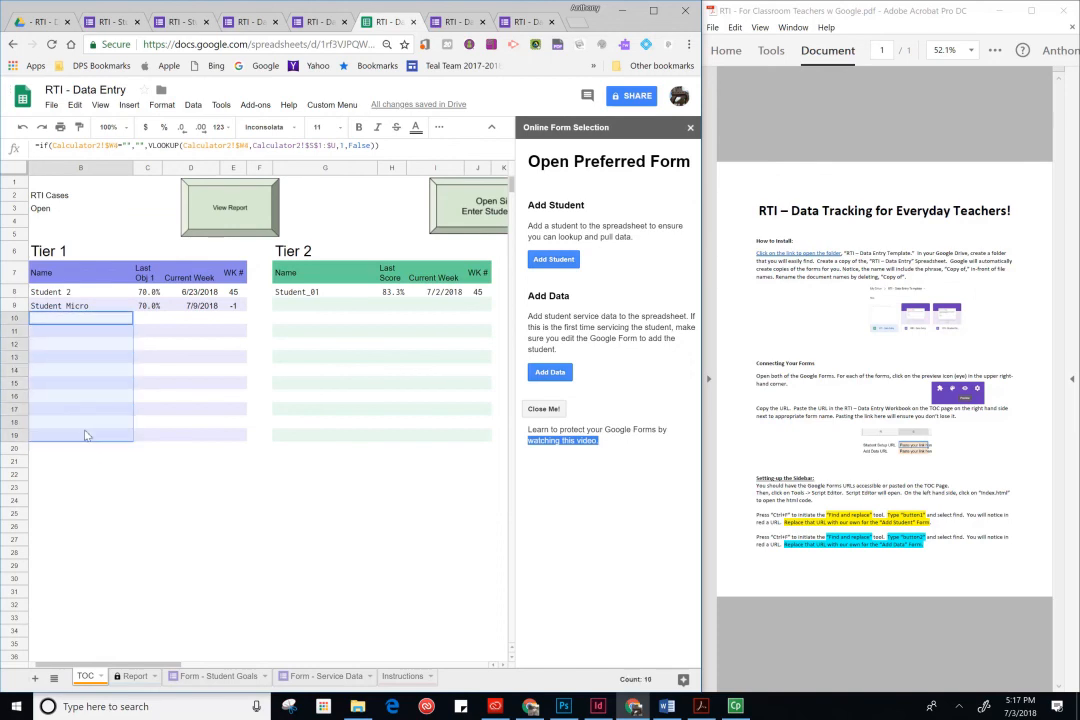
pyautogui.click(100, 318)
pyautogui.click(76, 464)
pyautogui.click(79, 439)
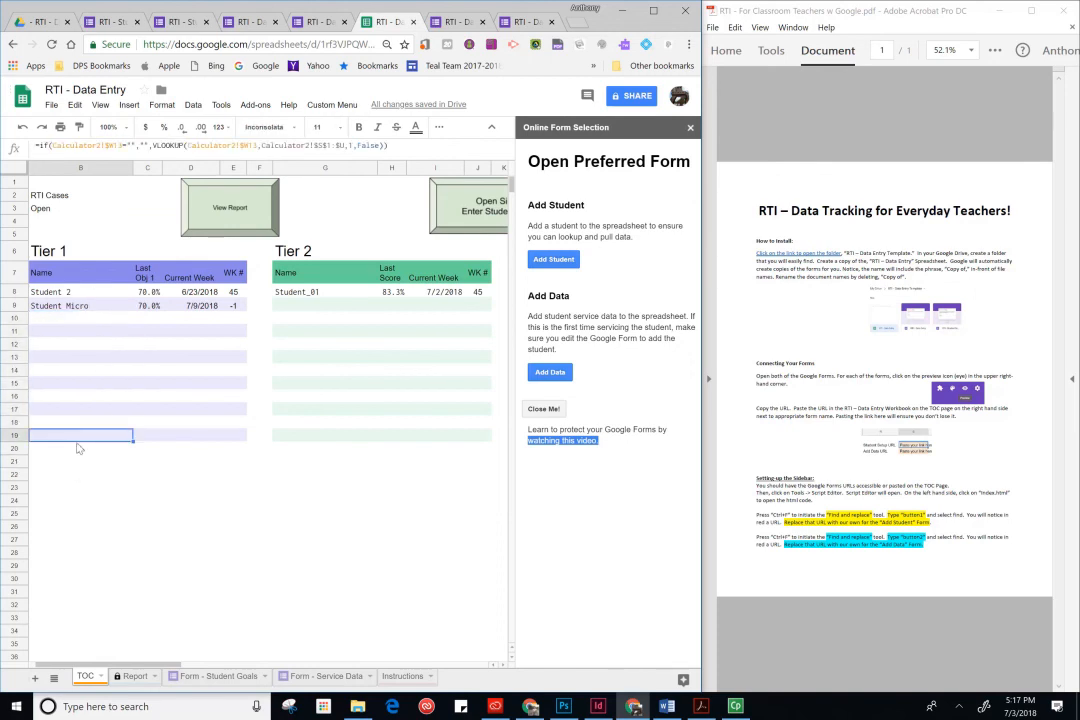
pyautogui.click(67, 293)
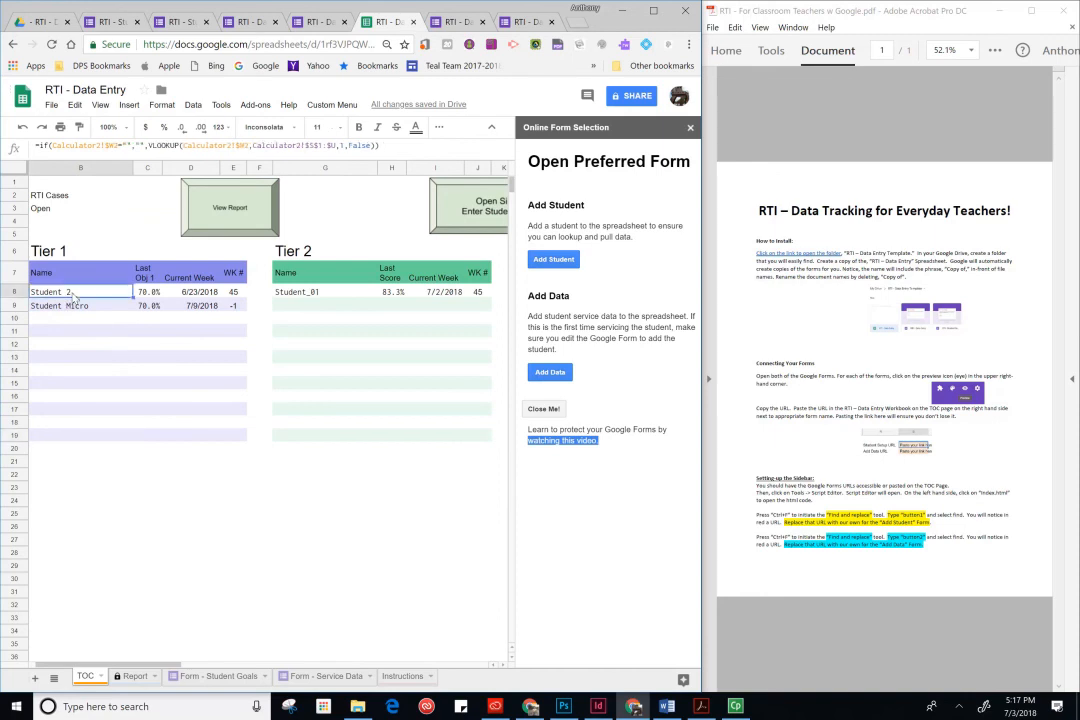
pyautogui.click(67, 436)
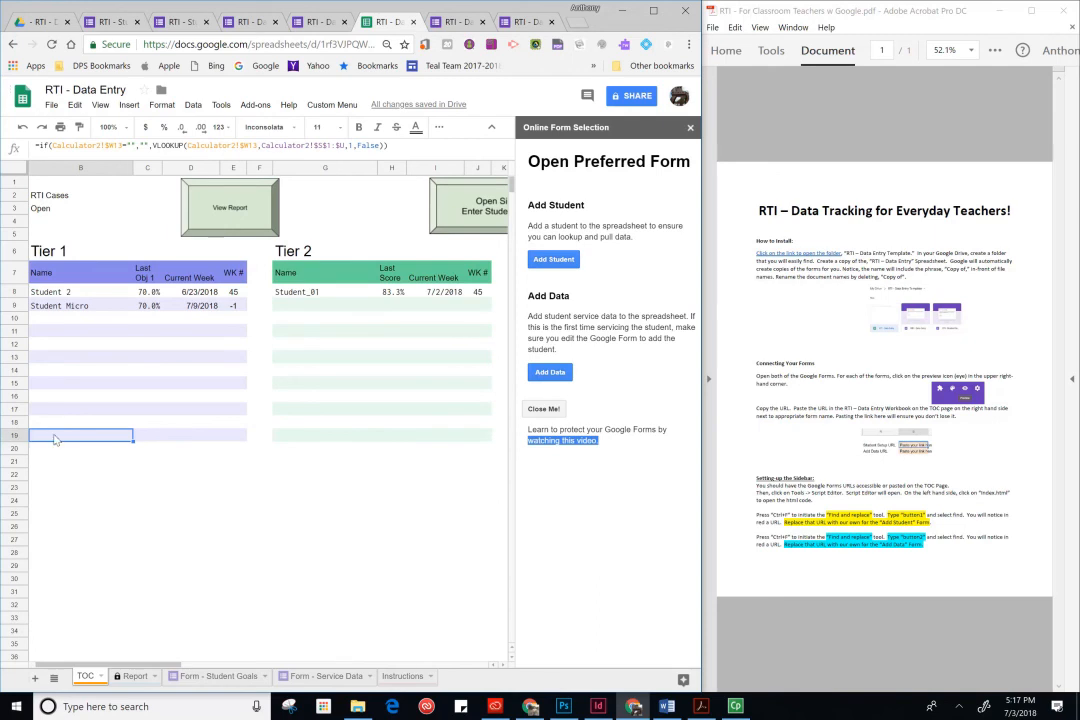
pyautogui.hscroll(-1, 80, 560)
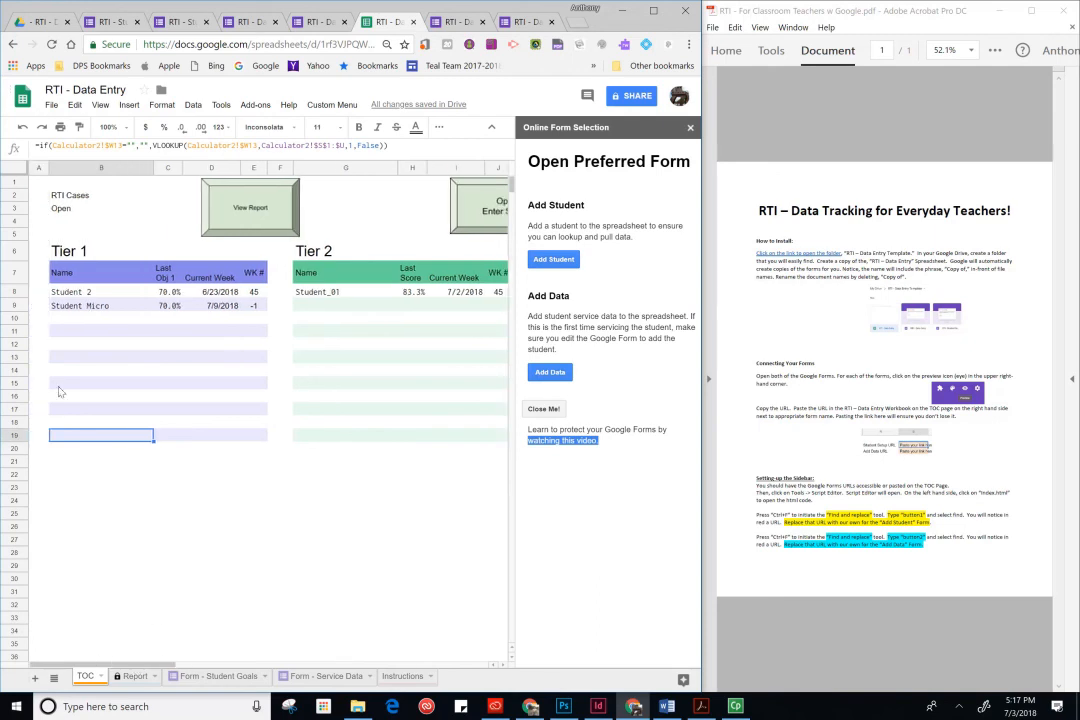
# - Fill the Tier 1 row 19 formulas down through row 23 and check the new rows' formulas
pyautogui.moveTo(97, 440); pyautogui.dragTo(263, 489)
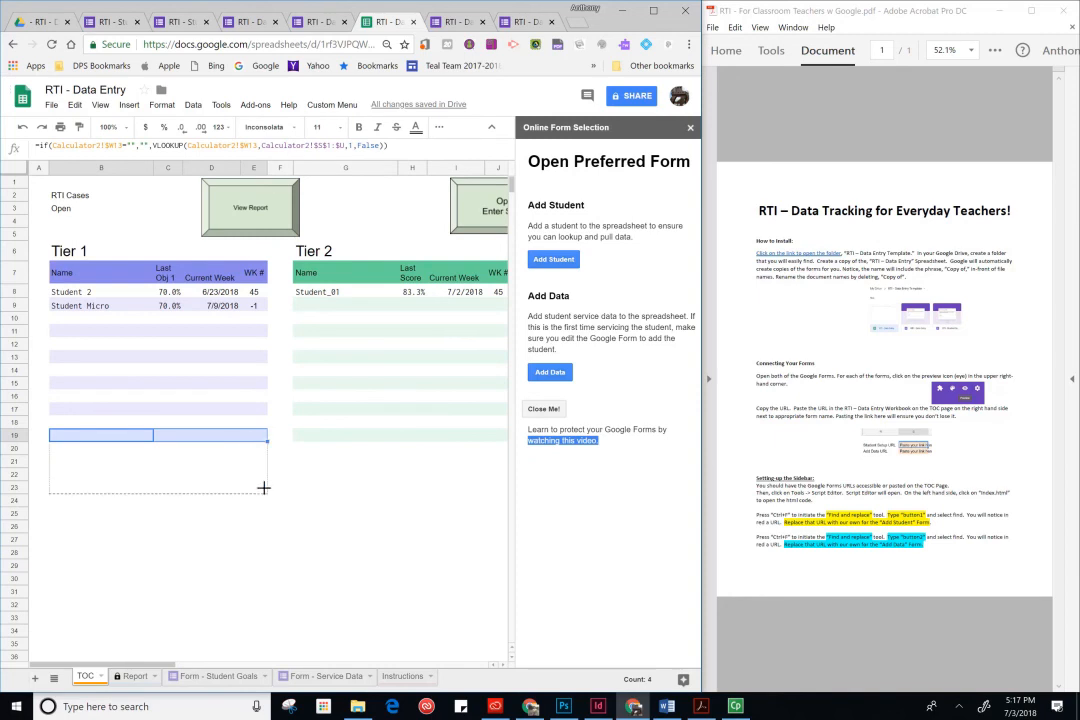
pyautogui.click(178, 560)
pyautogui.click(87, 475)
pyautogui.click(88, 455)
pyautogui.click(88, 447)
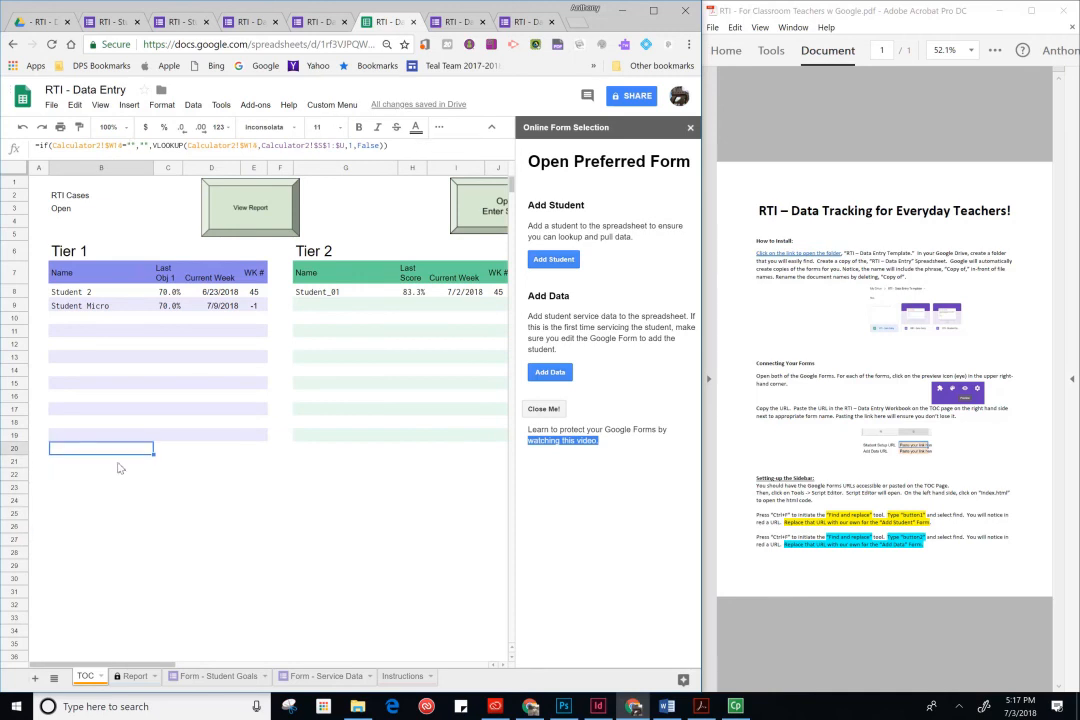
pyautogui.click(121, 462)
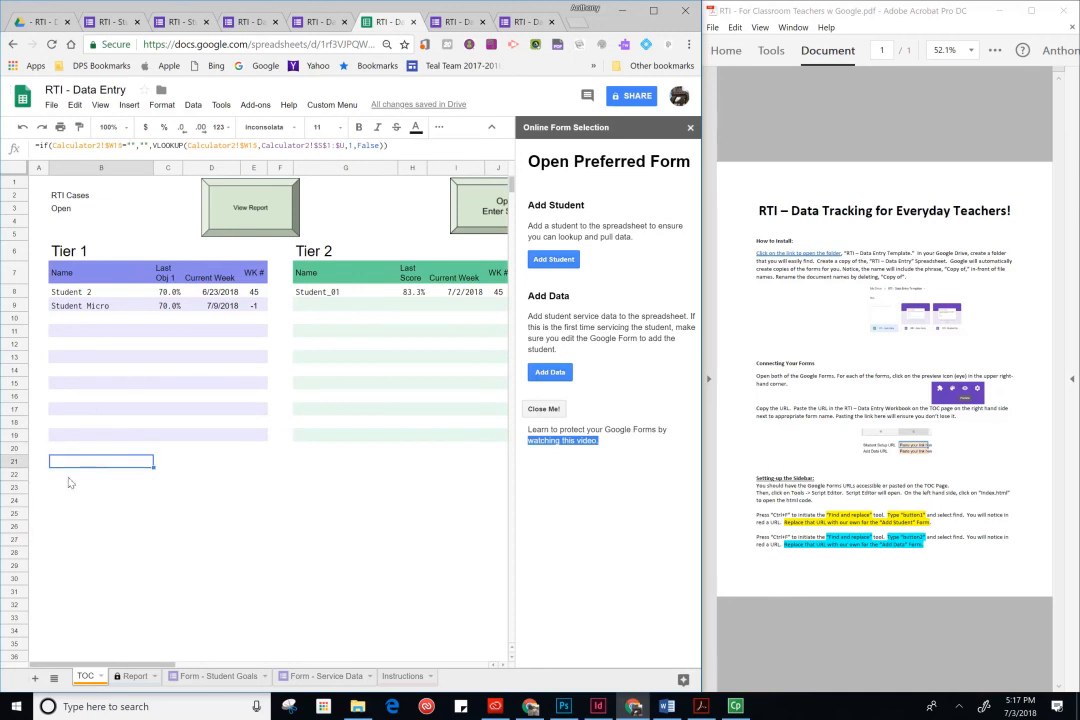
# - Extend the Tier 1 table's alternating colors range from B7 to cover the new rows through row 25
pyautogui.moveTo(55, 272); pyautogui.dragTo(264, 498)
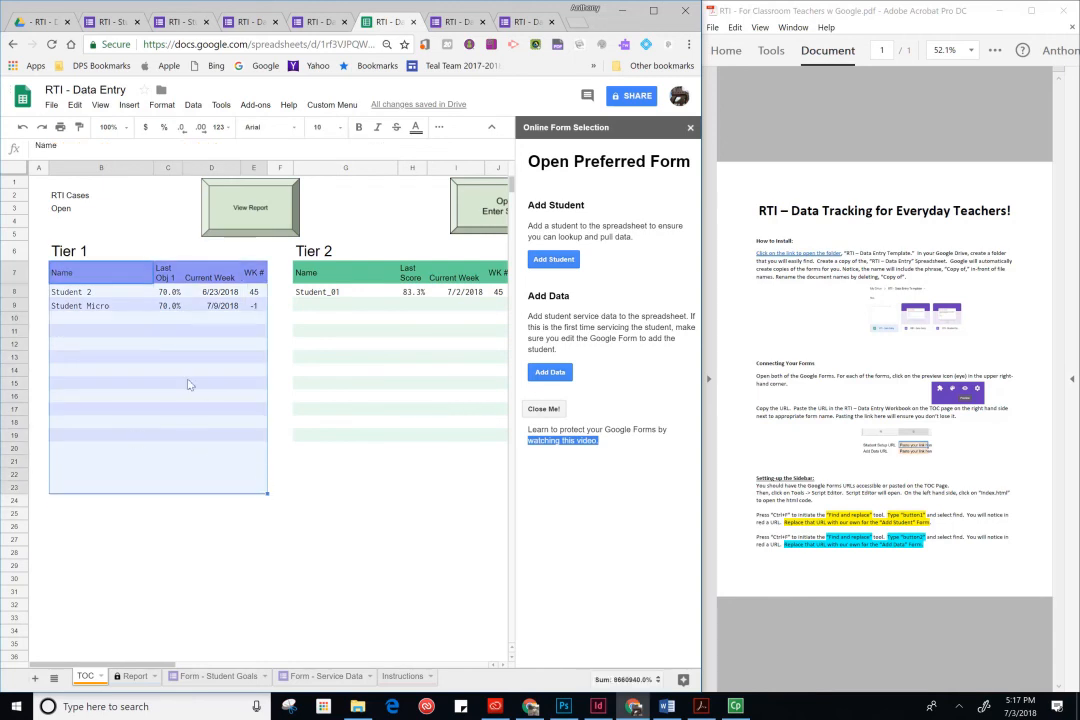
pyautogui.click(196, 106)
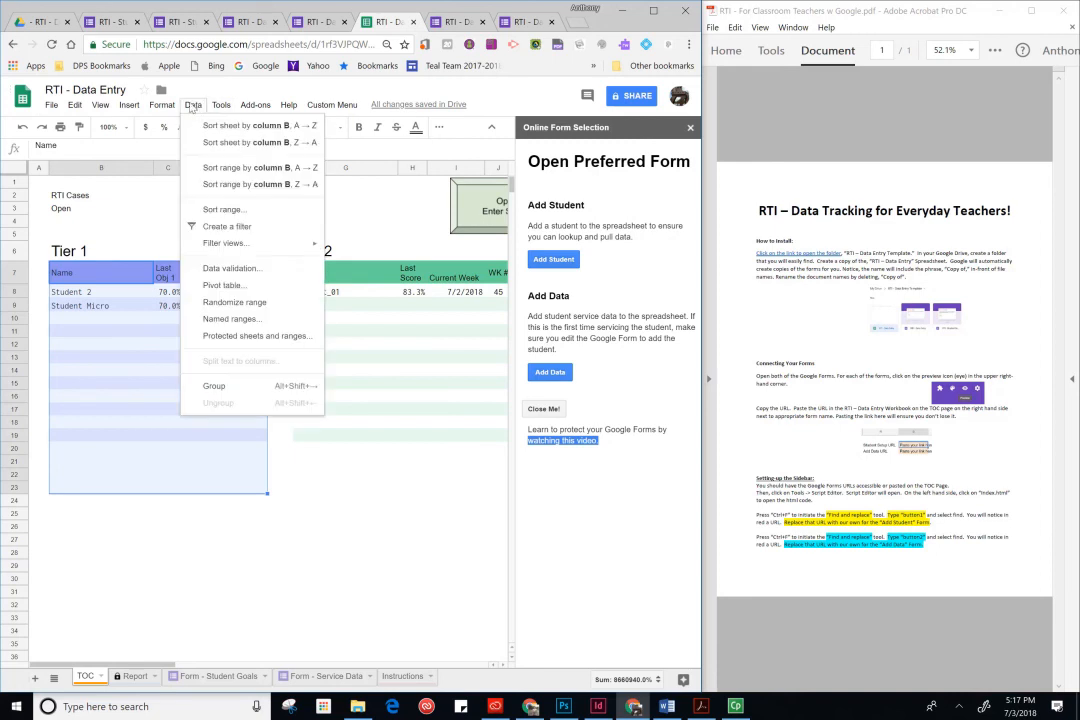
pyautogui.moveTo(163, 107)
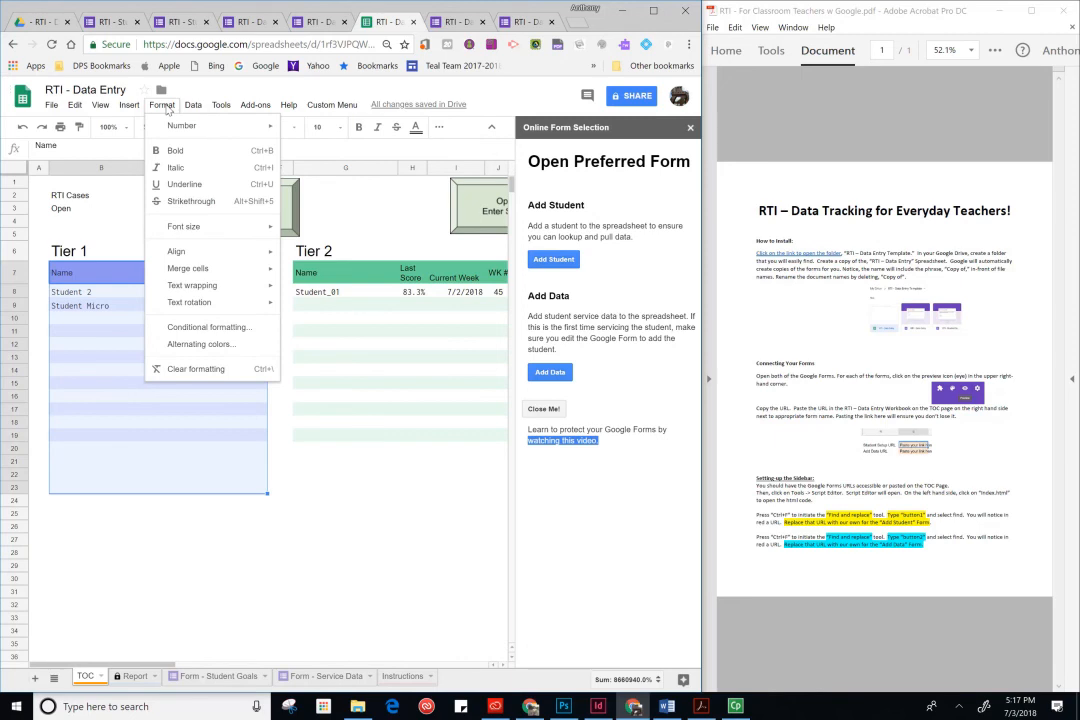
pyautogui.click(195, 344)
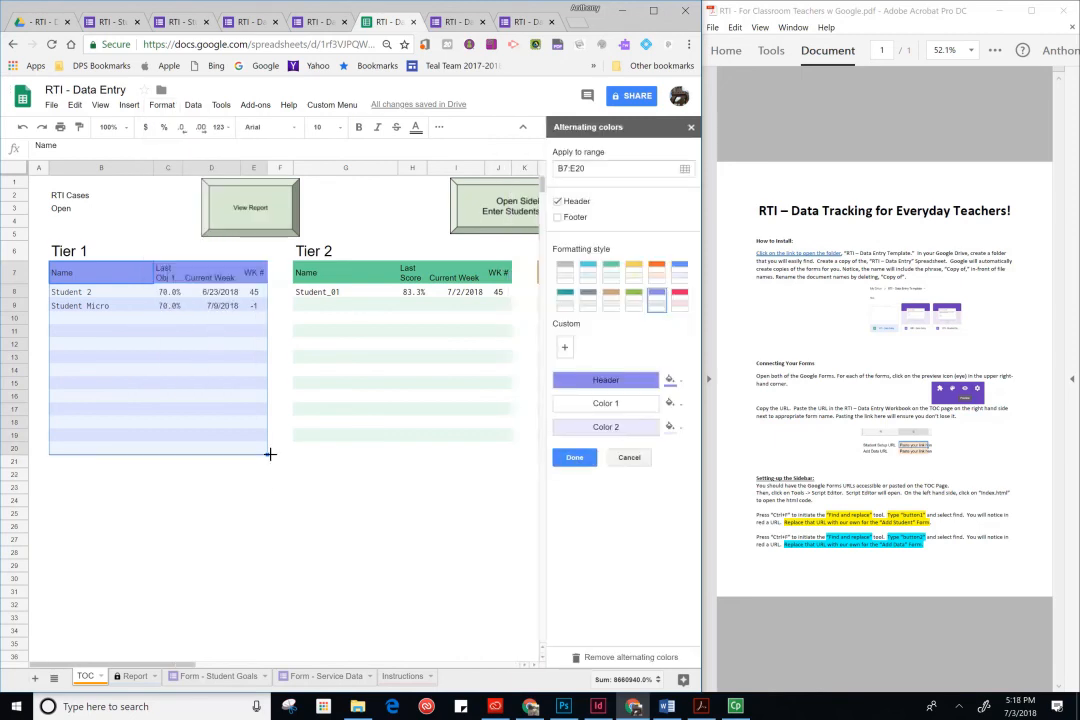
pyautogui.moveTo(266, 455); pyautogui.dragTo(268, 518)
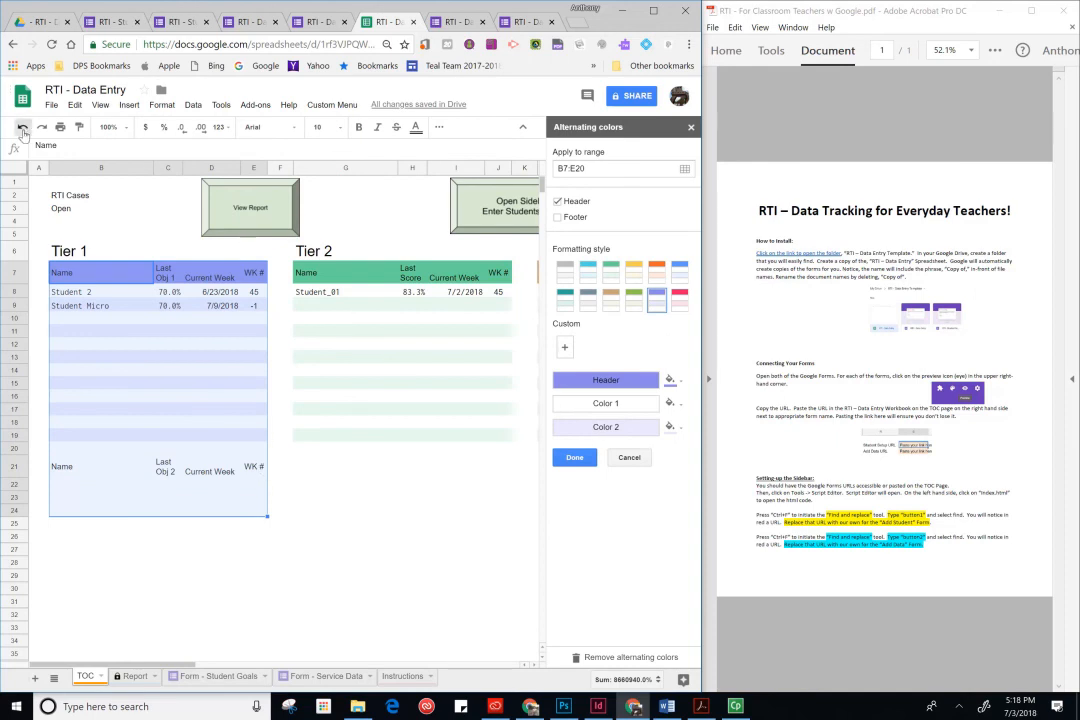
pyautogui.hotkey('ctrl', 'z')
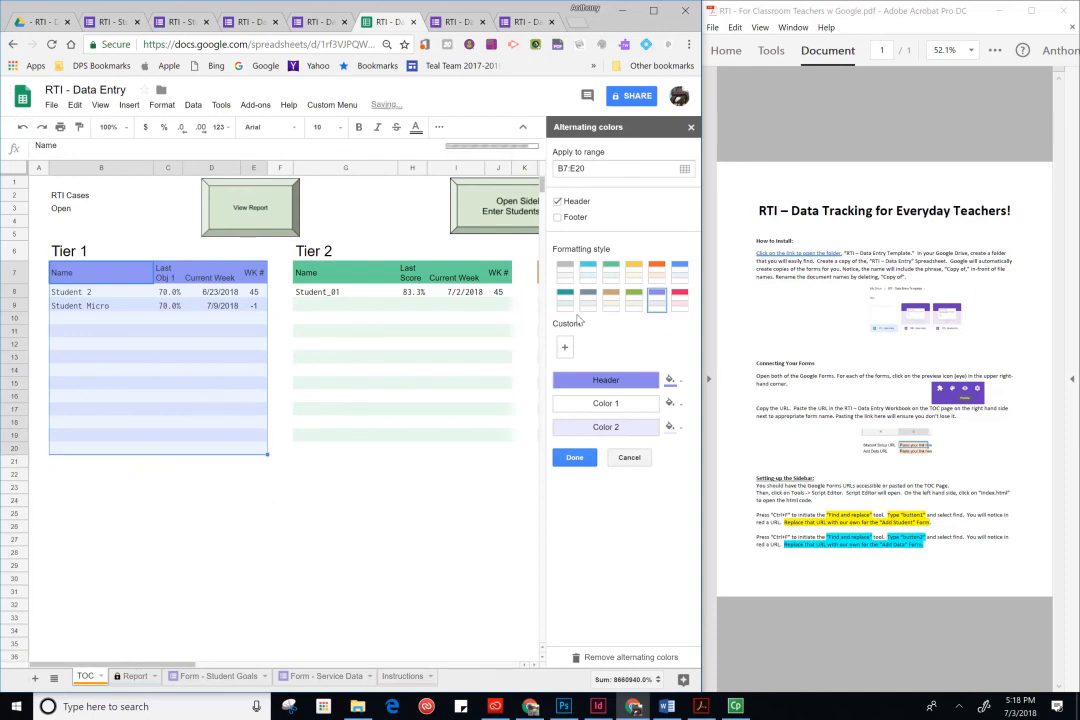
pyautogui.click(597, 169)
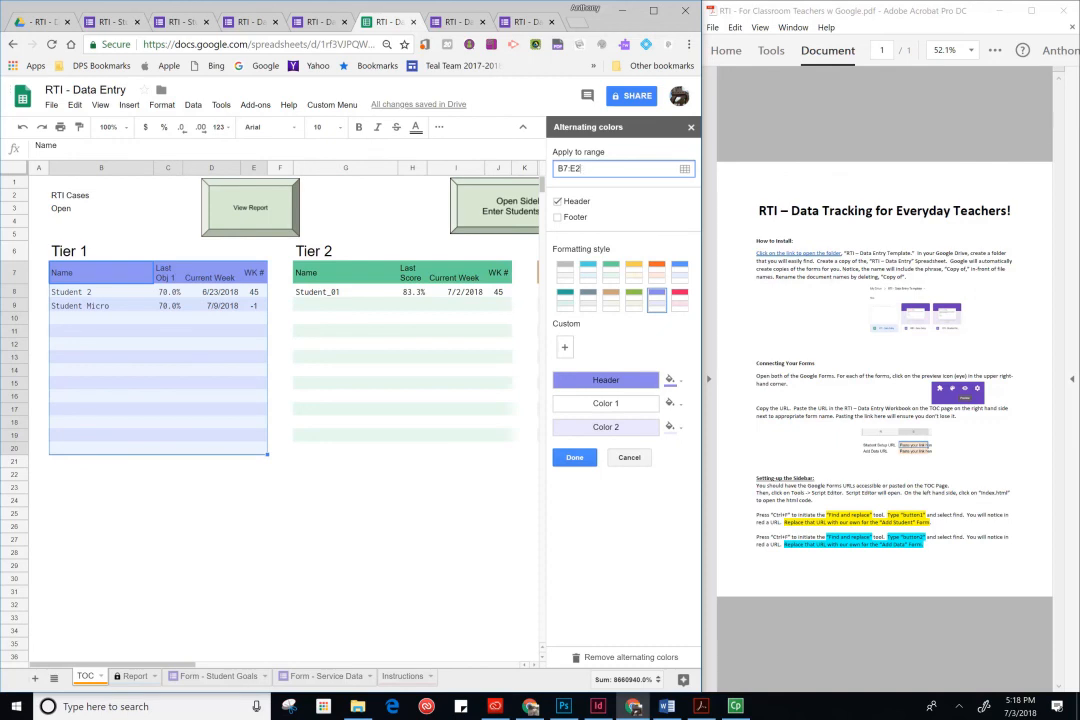
pyautogui.click(573, 458)
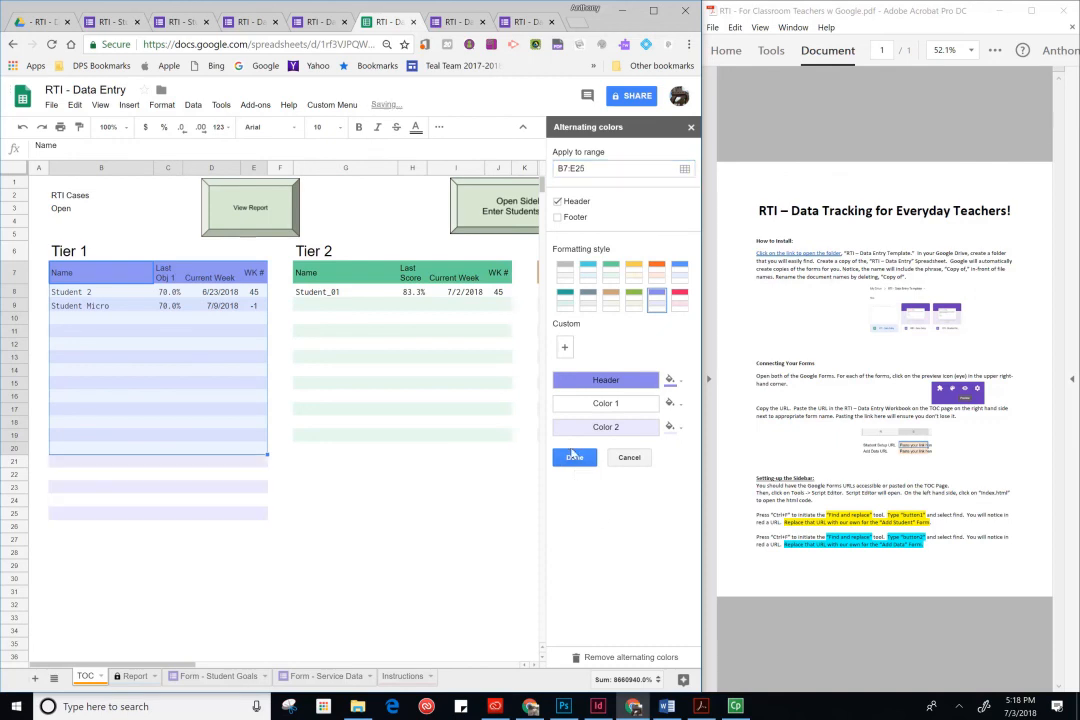
pyautogui.click(443, 529)
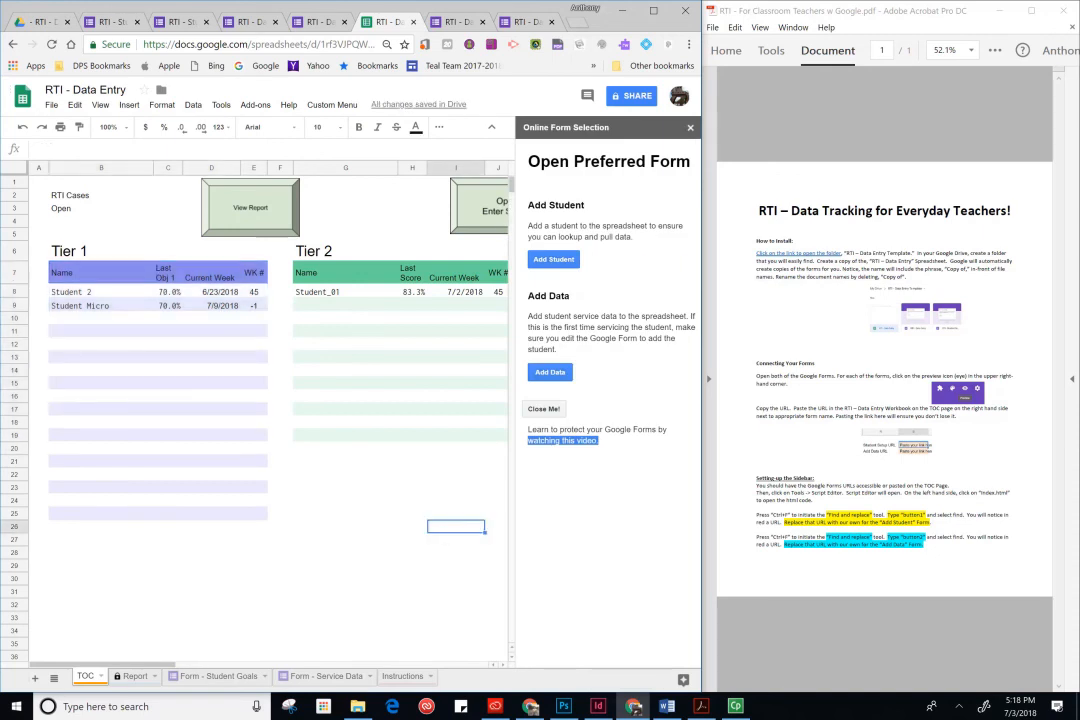